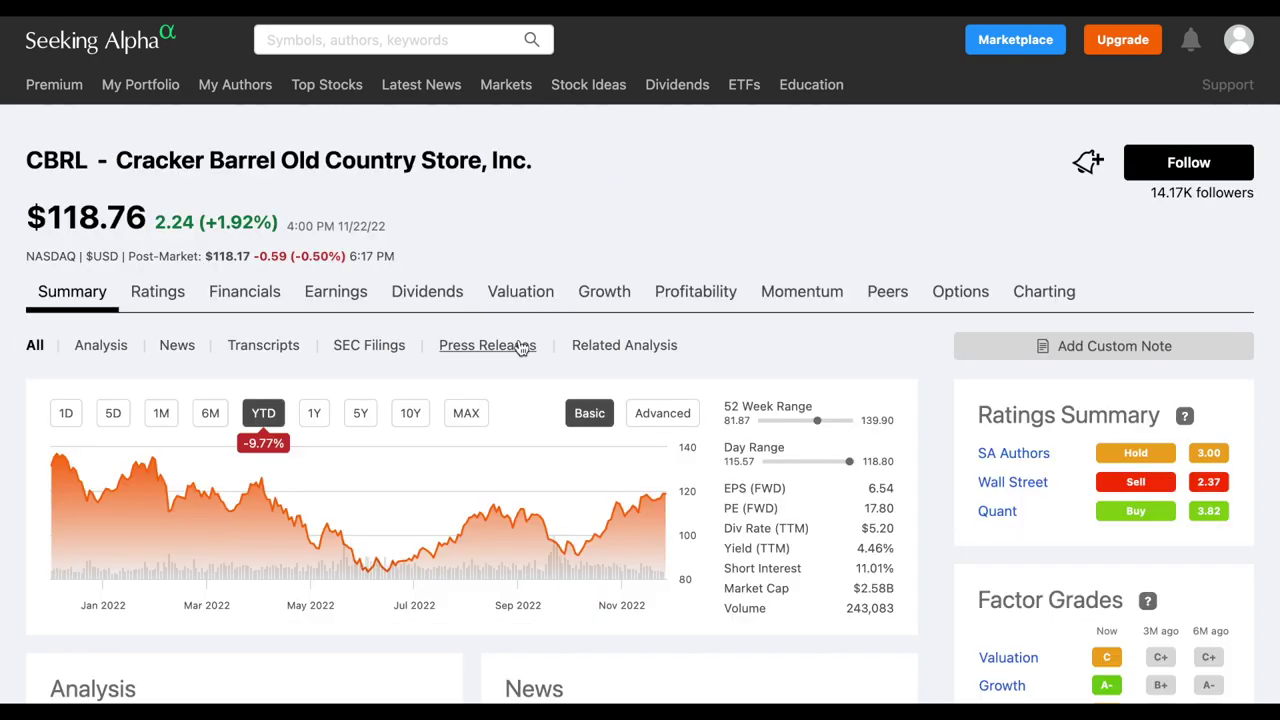
Compare the 10-year and year-to-date price charts of Cracker Barrel and Texas Roadhouse, and check Cracker Barrel's trailing dividend yield.
left_click(410, 413)
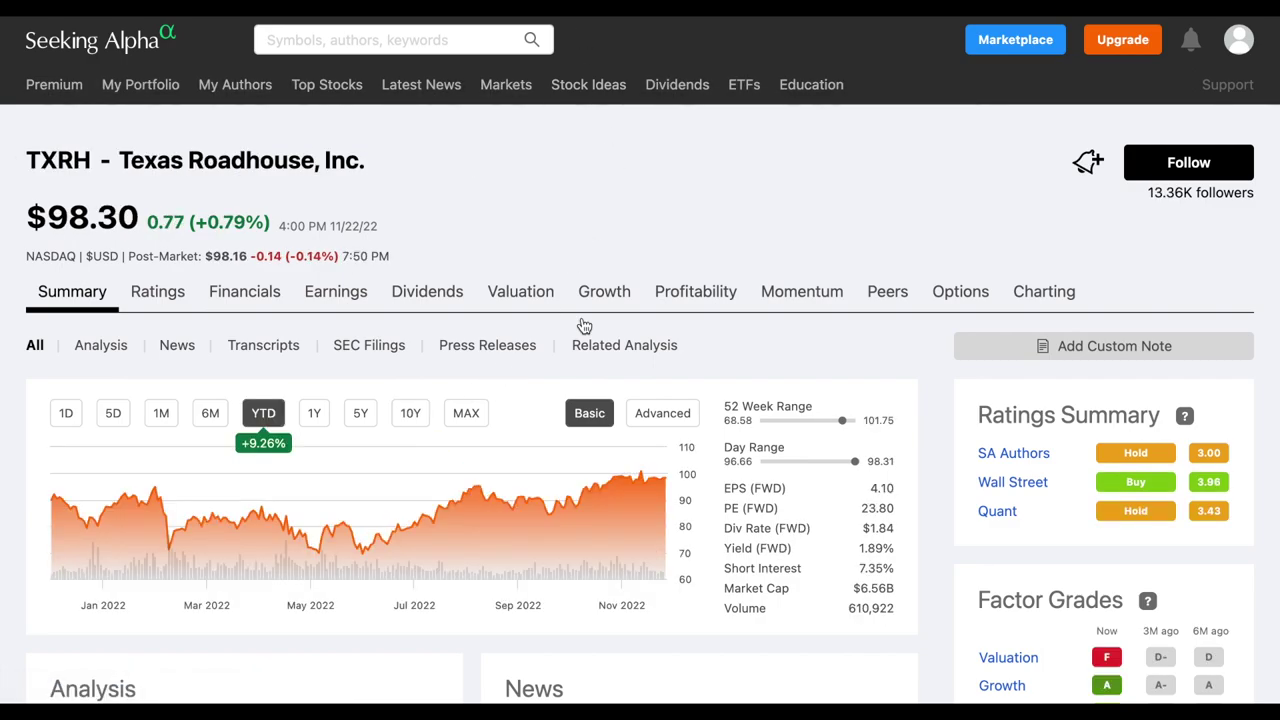
left_click(410, 413)
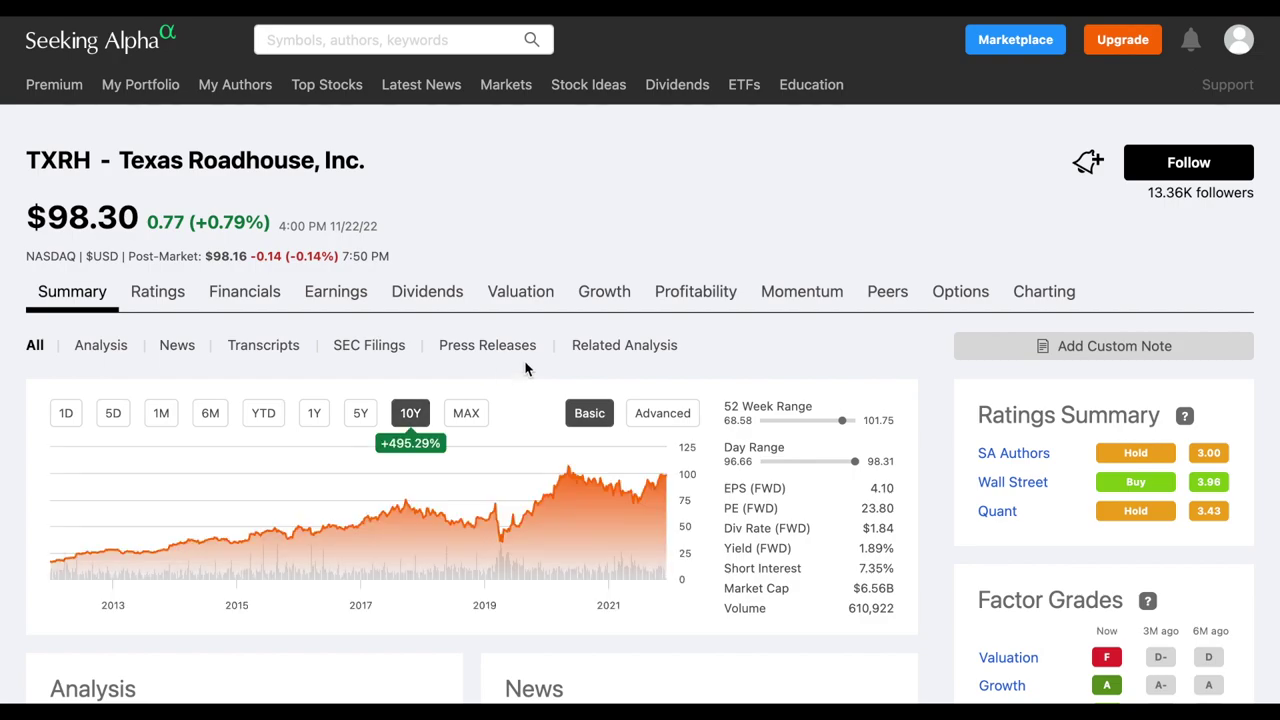
left_click(270, 413)
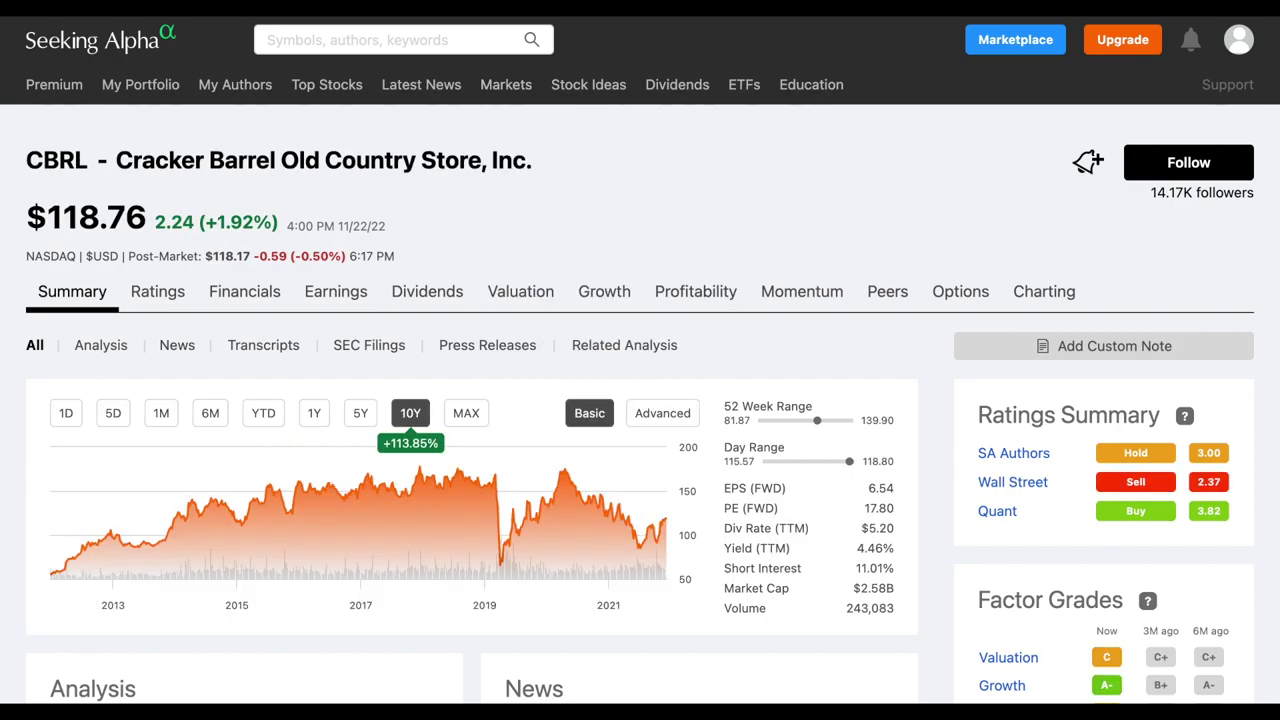
left_click(263, 413)
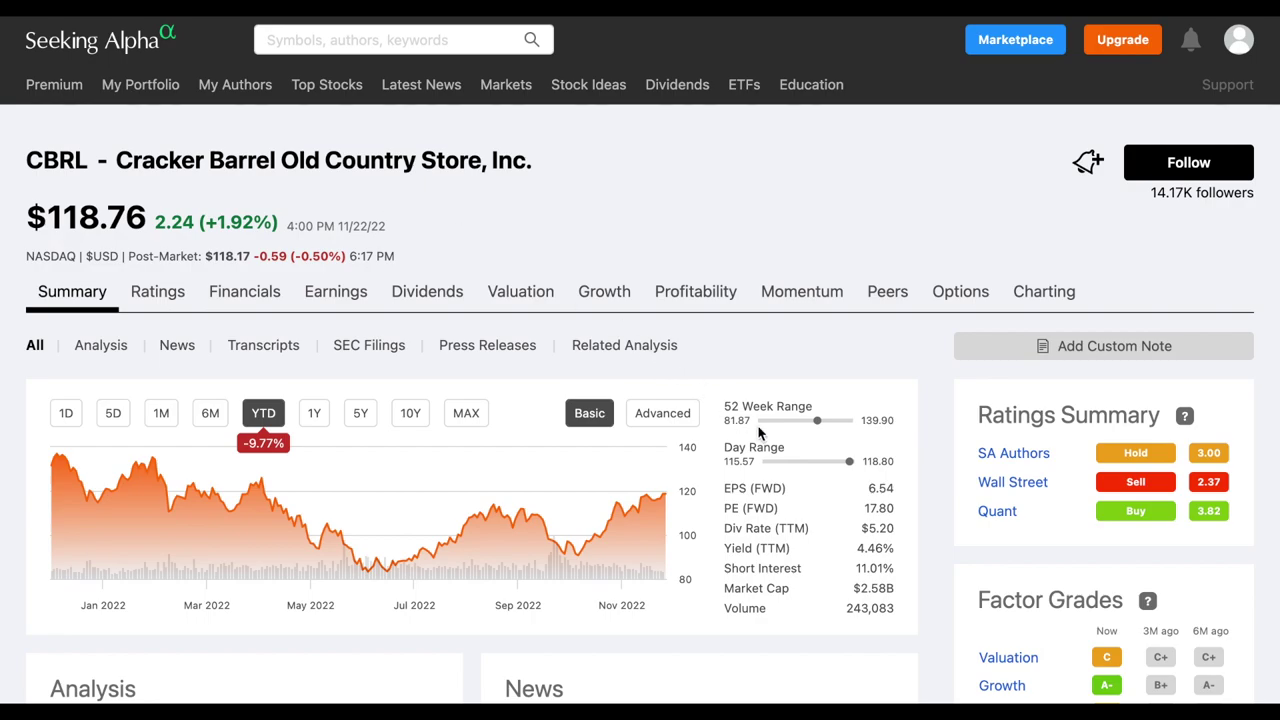
mouse_move(837, 559)
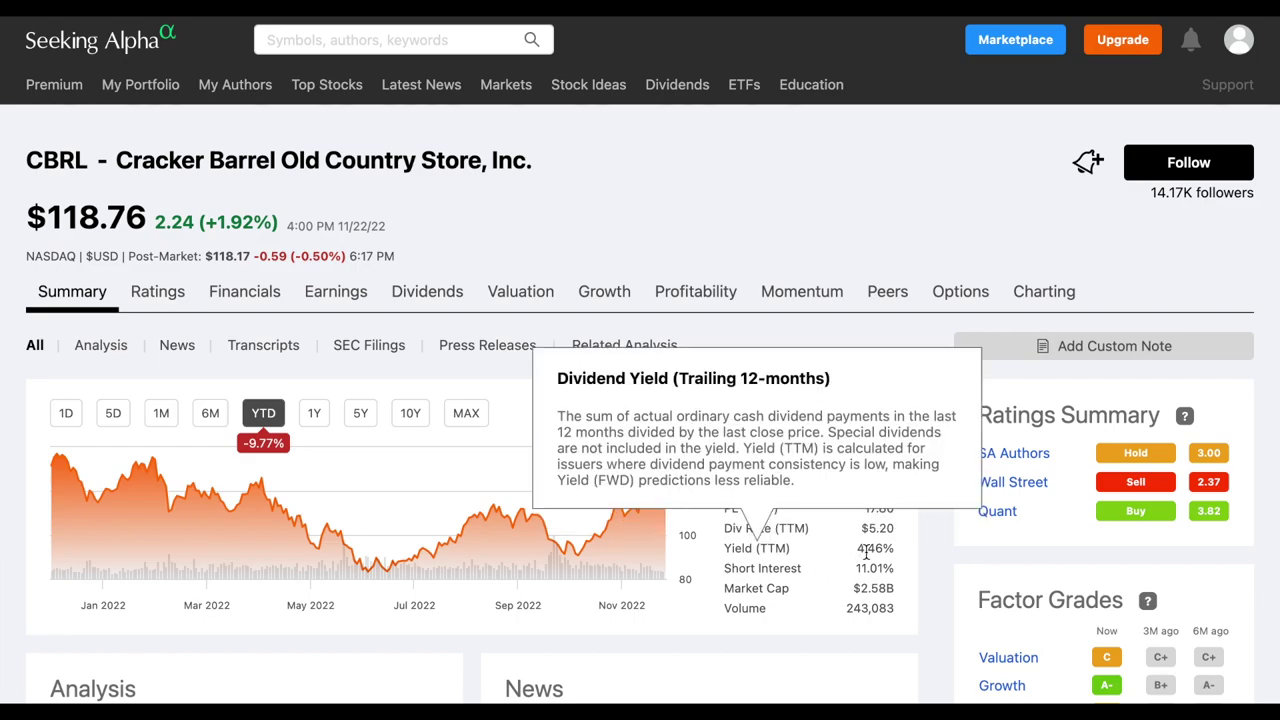
left_click_drag(857, 549, 896, 549)
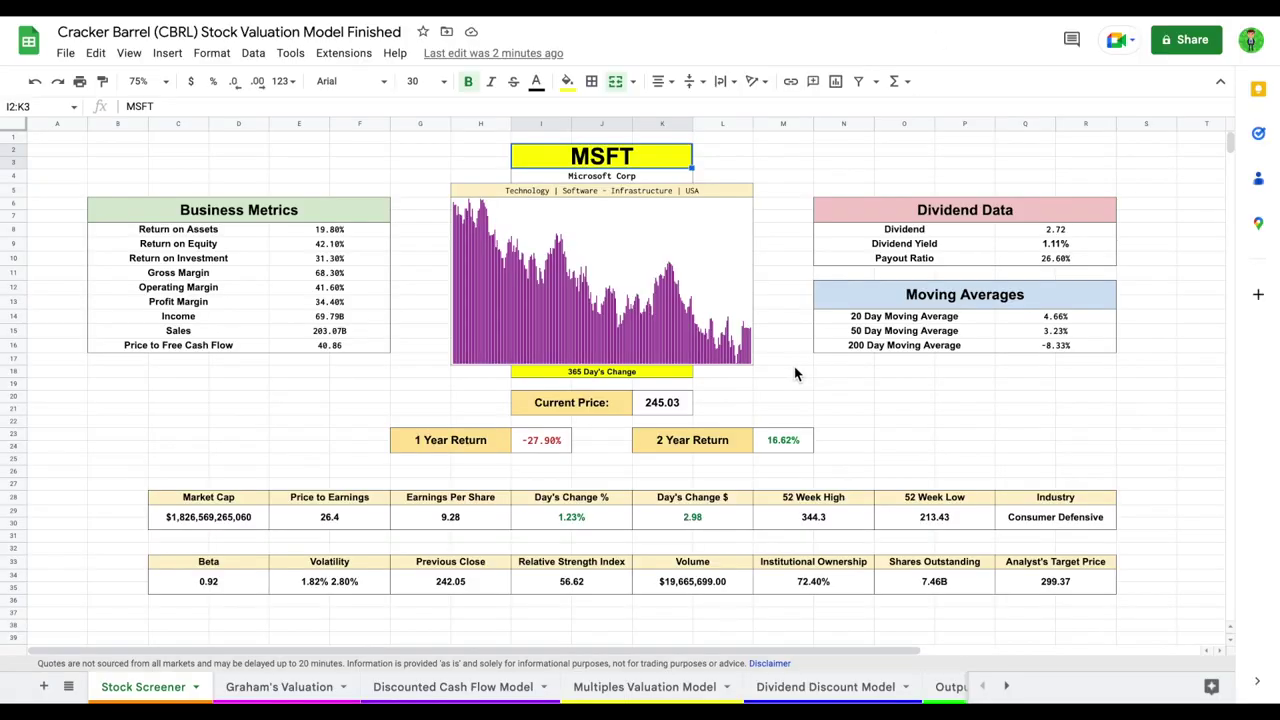
Set the Stock Screener ticker to CBRL in the Cracker Barrel workbook and to TXRH in the Texas Roadhouse workbook.
left_click(795, 151)
left_click(655, 165)
type("CBRL")
key("Return")
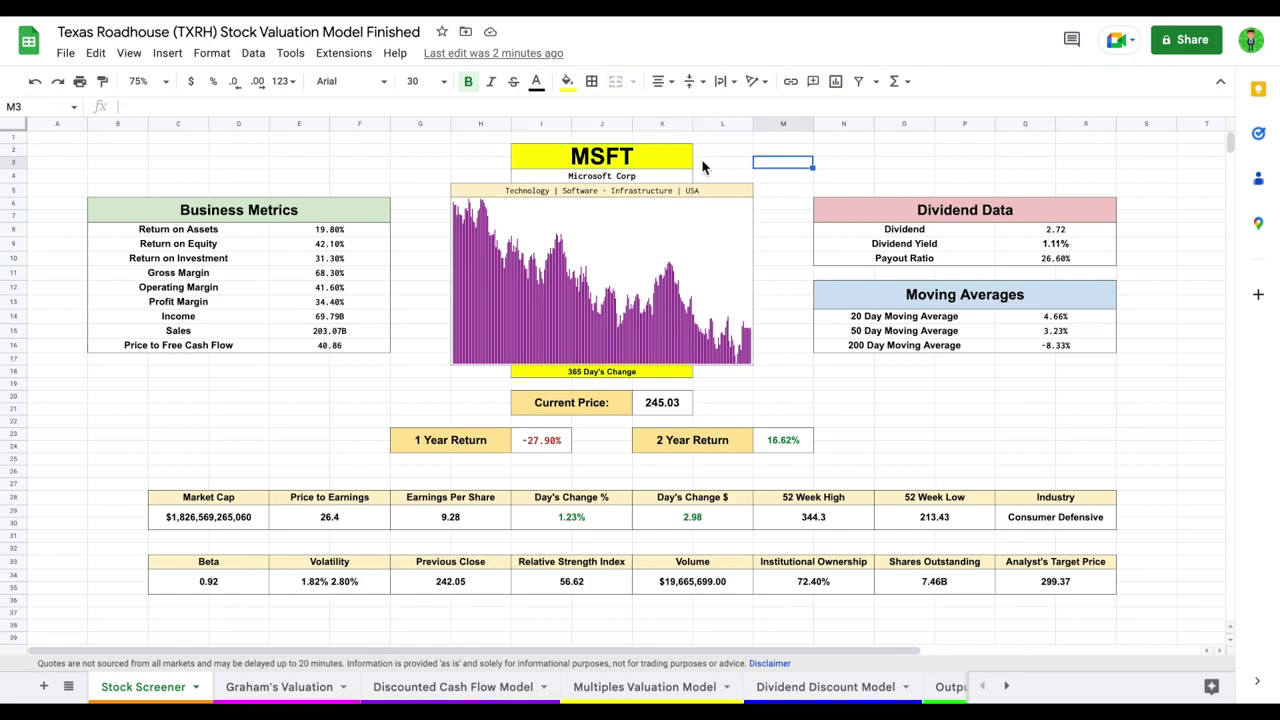
type("TXRH")
key("Return")
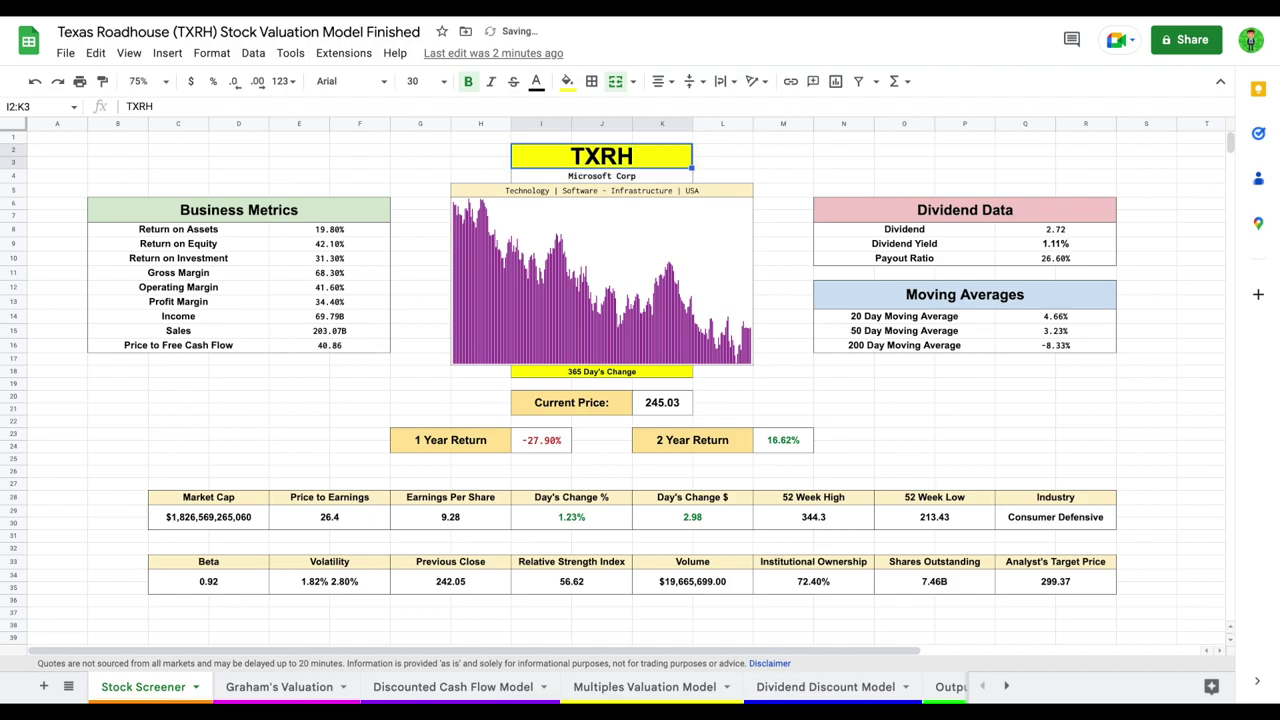
Check the dividend yield and payout ratio in the Texas Roadhouse Stock Screener's Dividend Data table.
left_click_drag(941, 248, 1021, 244)
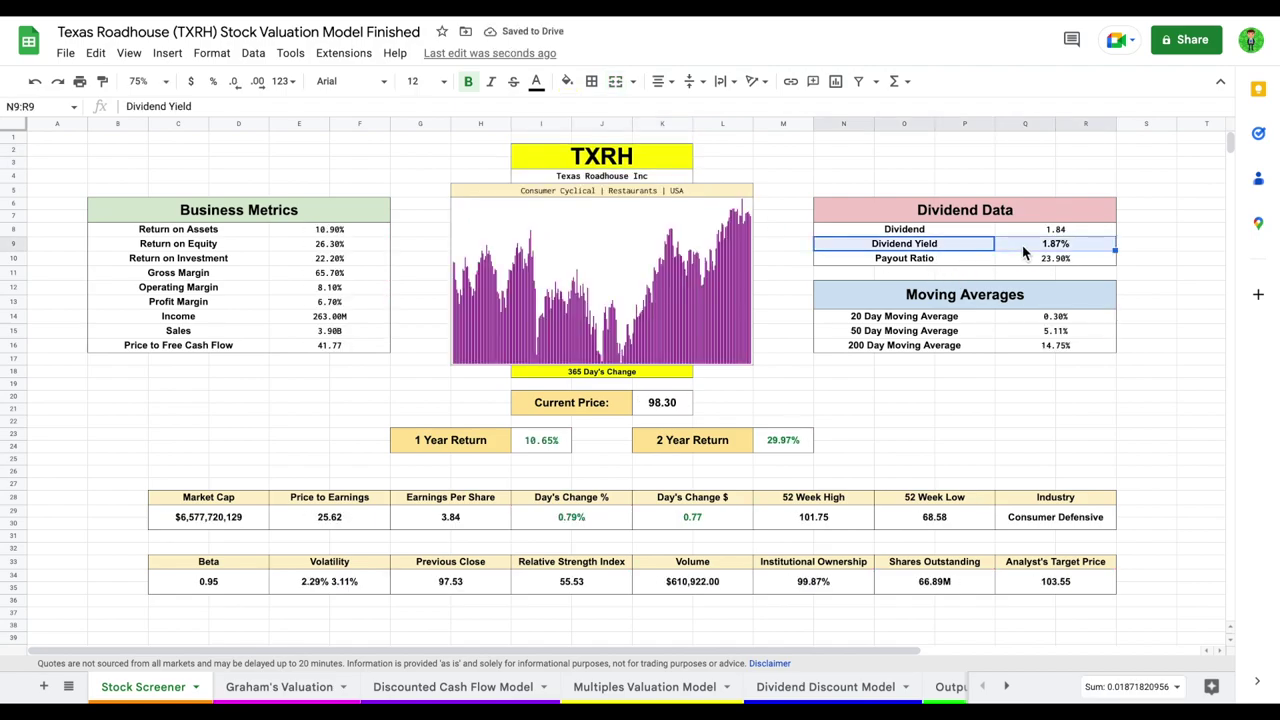
left_click(1021, 258)
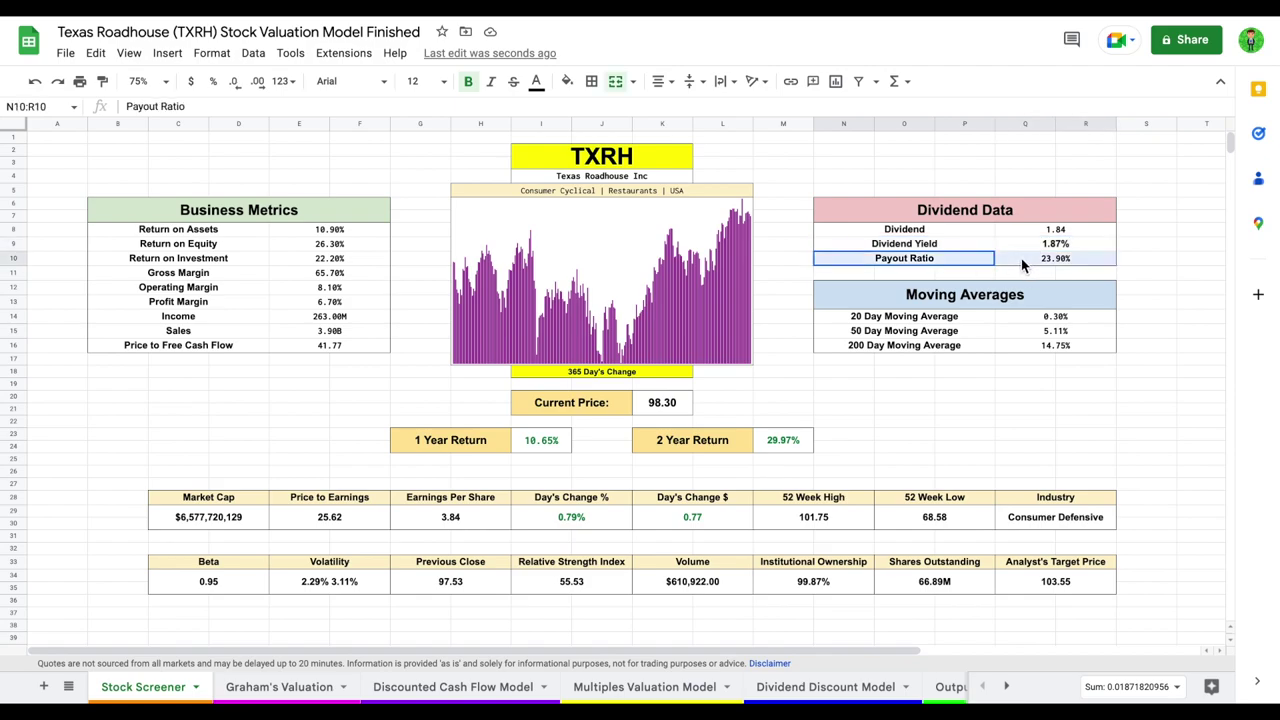
left_click(1021, 258)
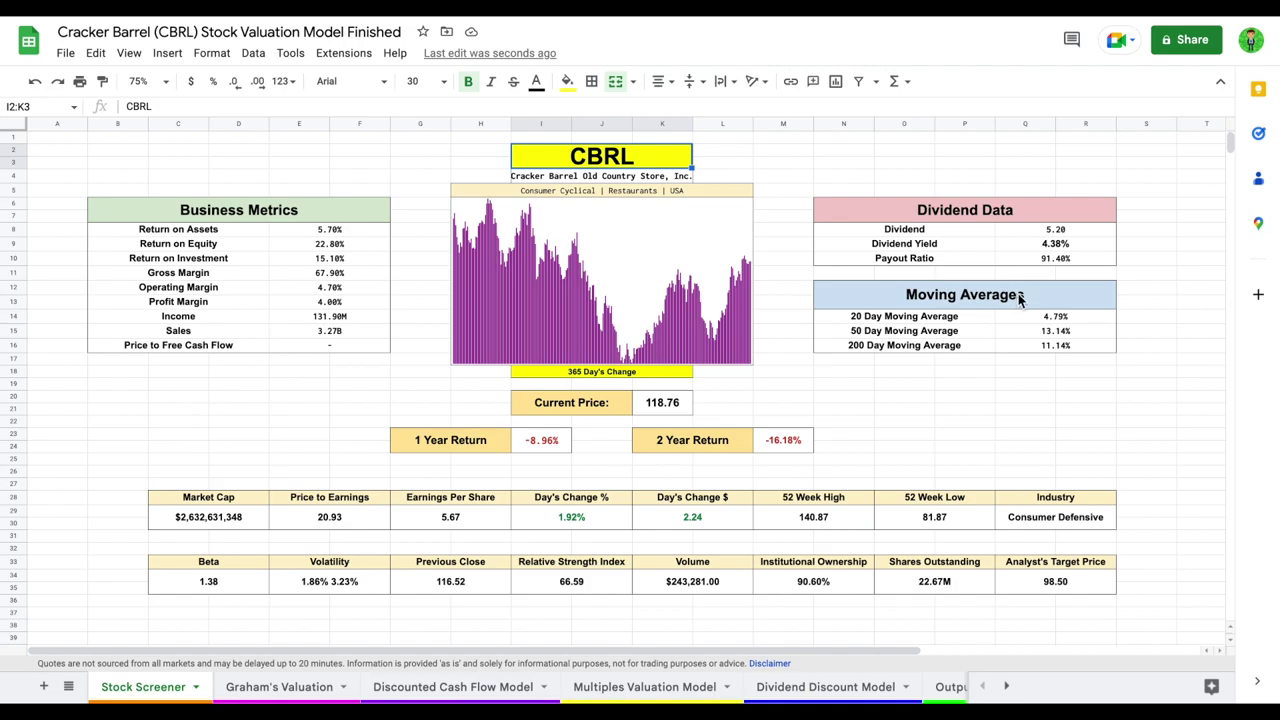
Check Cracker Barrel's dividend yield and payout ratio in its Stock Screener, and compare the beta of both stocks.
left_click_drag(977, 249, 1065, 247)
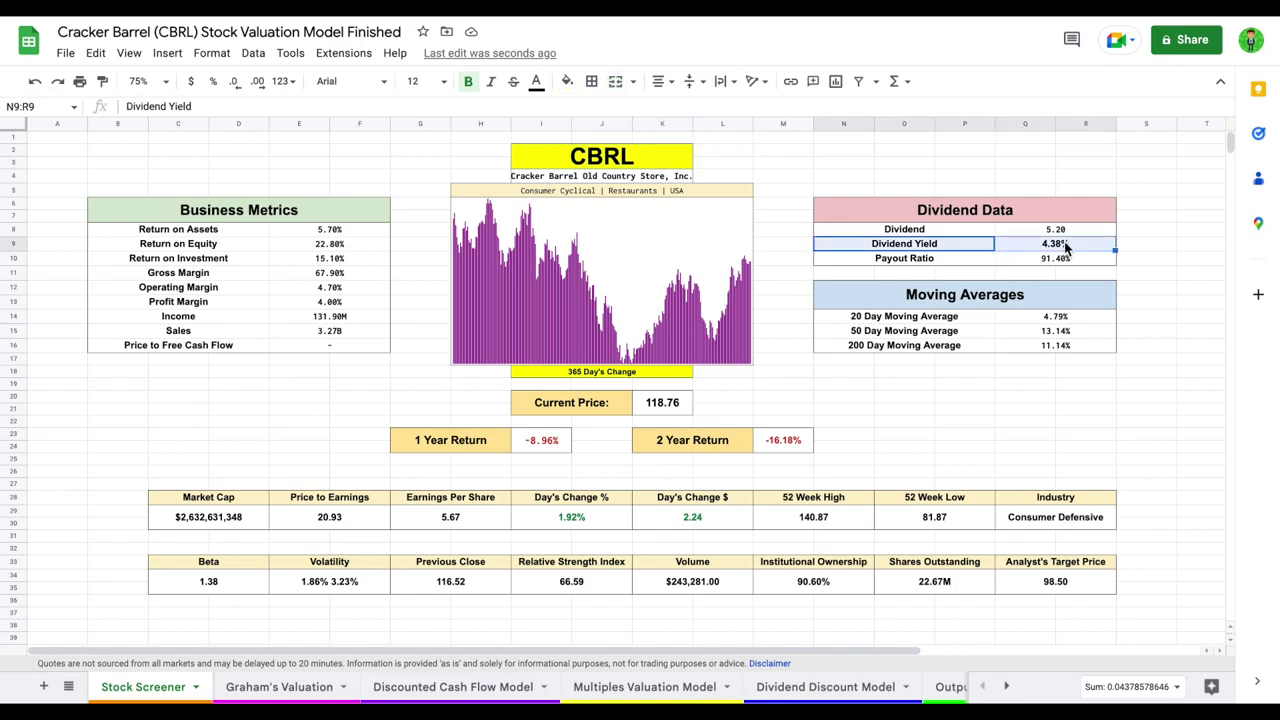
left_click(1080, 247)
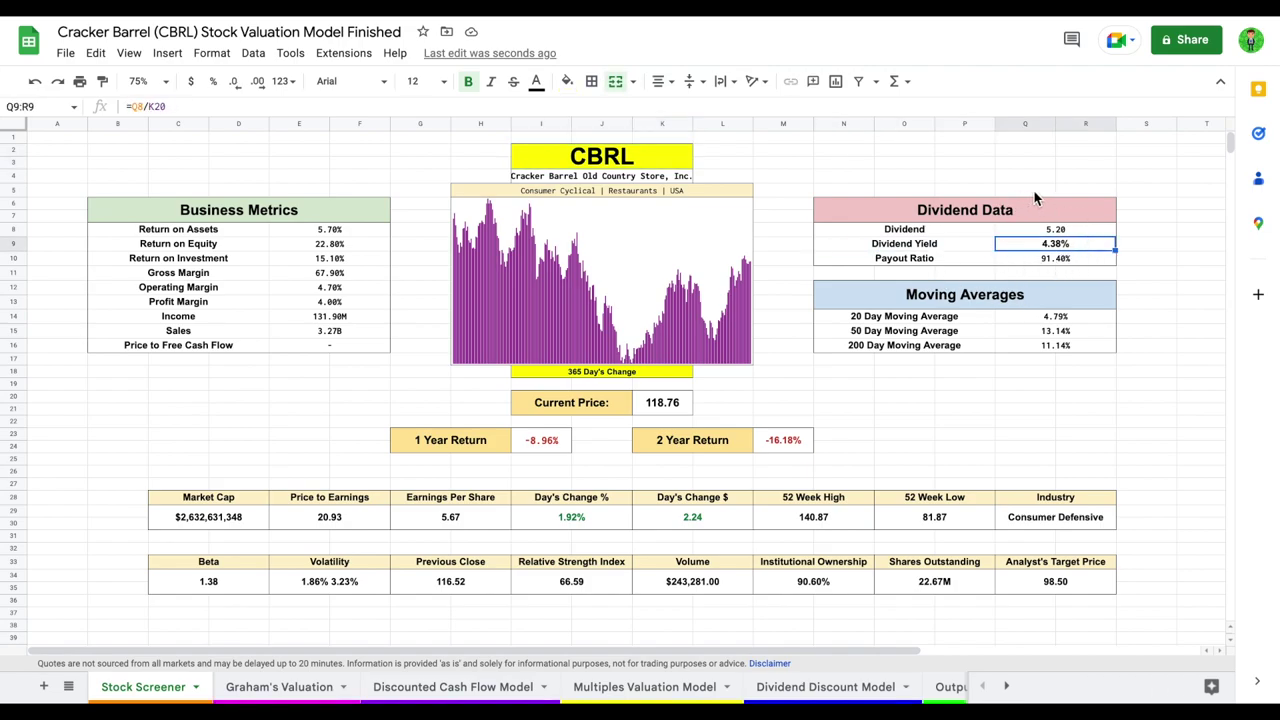
left_click_drag(960, 262, 1030, 262)
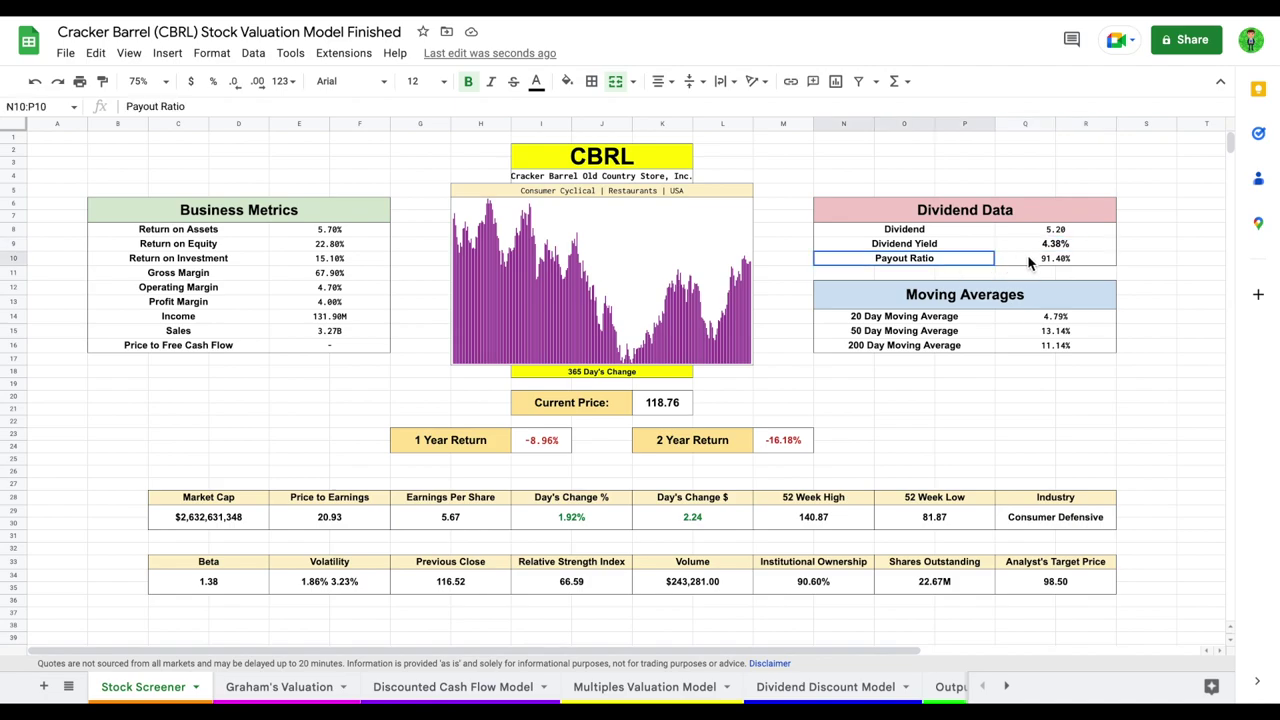
left_click(1073, 258)
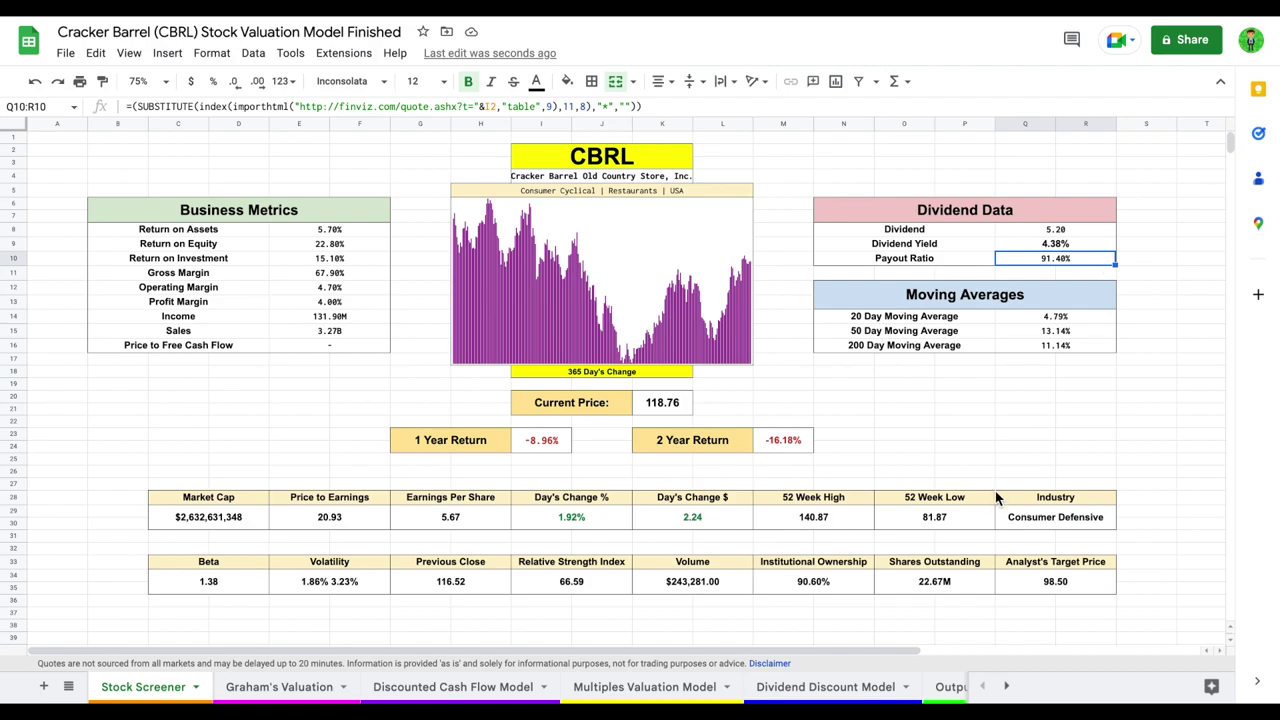
left_click(238, 584)
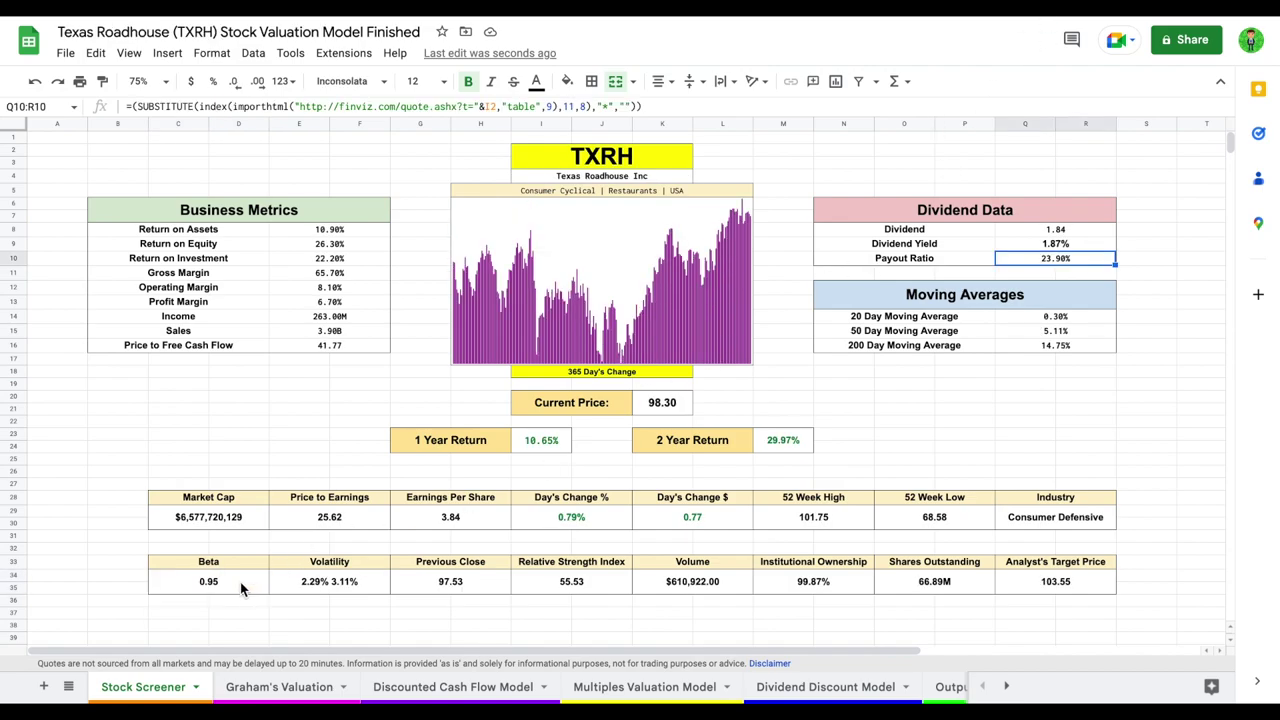
left_click(239, 589)
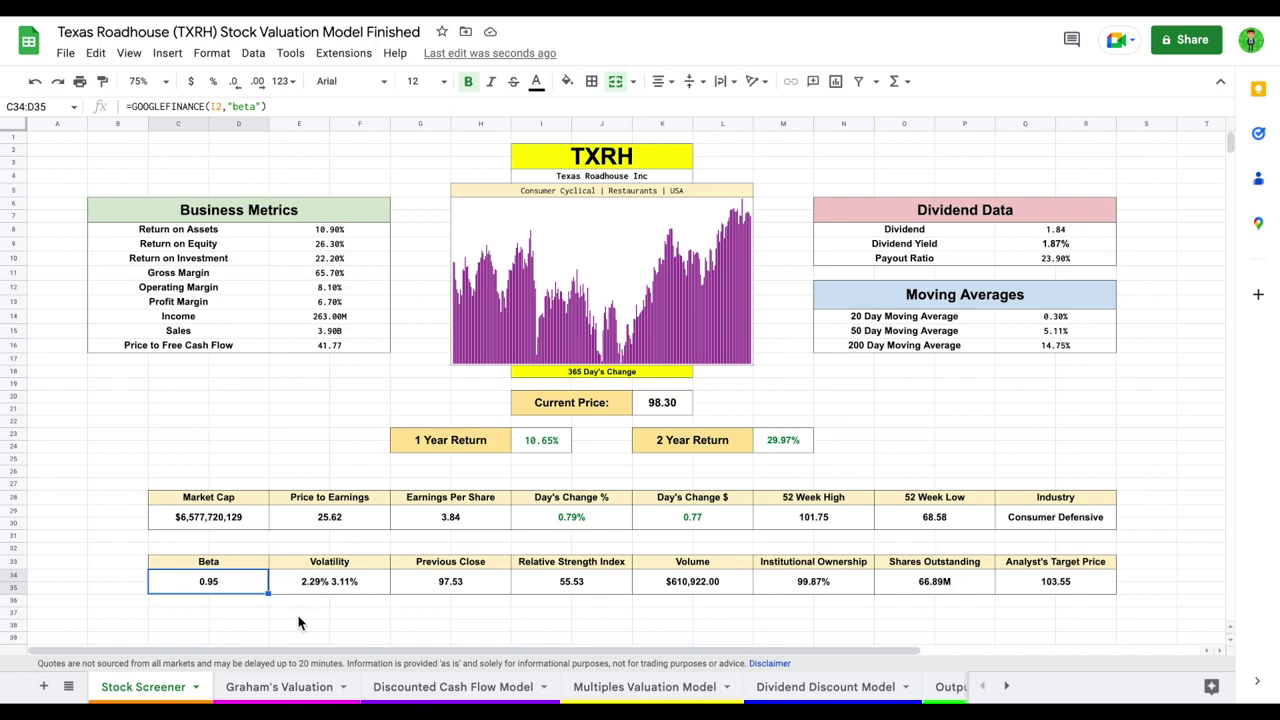
On the Texas Roadhouse Graham's Valuation sheet at 100% zoom, review the revised formula's EPS, growth rate, AAA bond yield and intrinsic value.
left_click(293, 687)
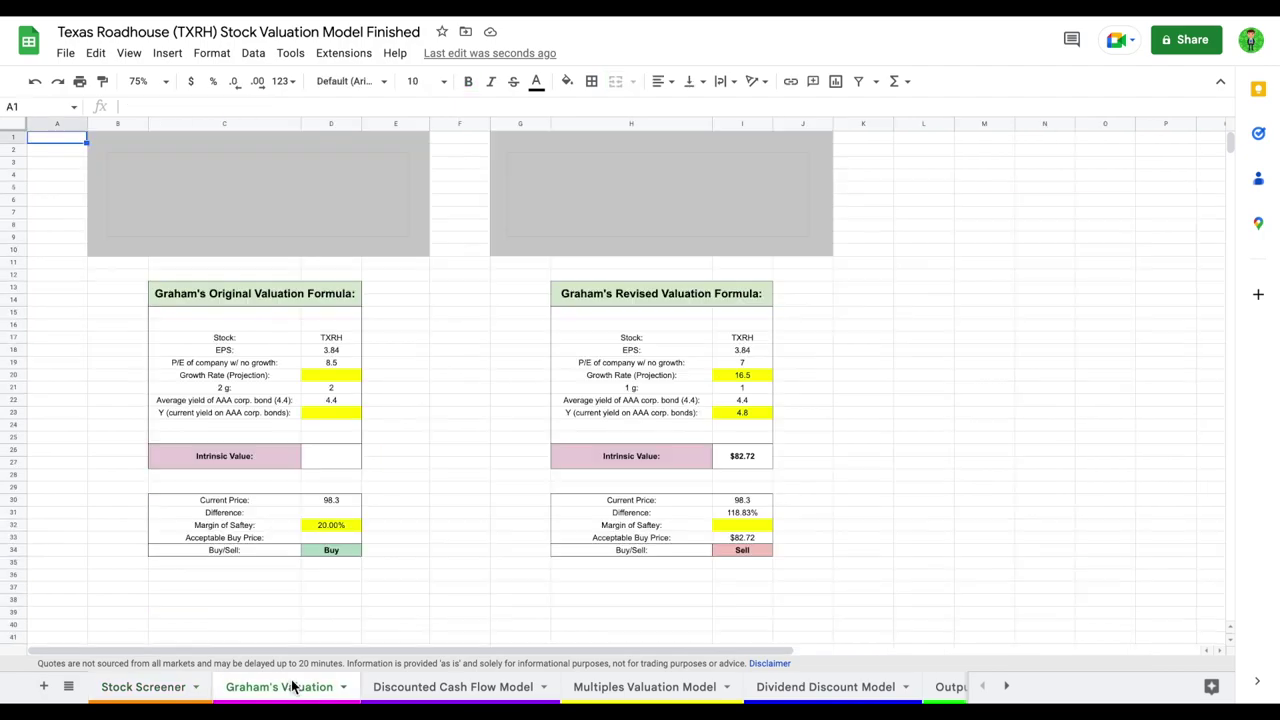
left_click(158, 83)
left_click(147, 188)
scroll(588, 314, "right", 4)
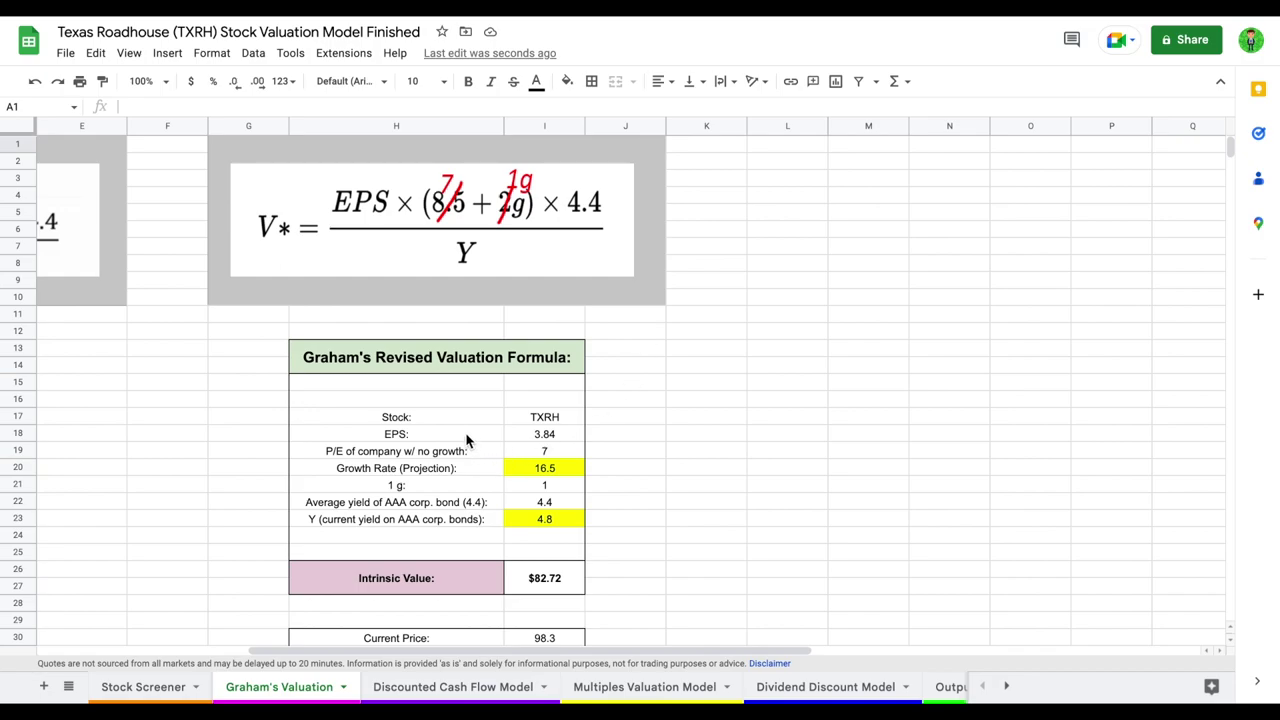
left_click_drag(468, 436, 560, 436)
left_click_drag(472, 478, 554, 470)
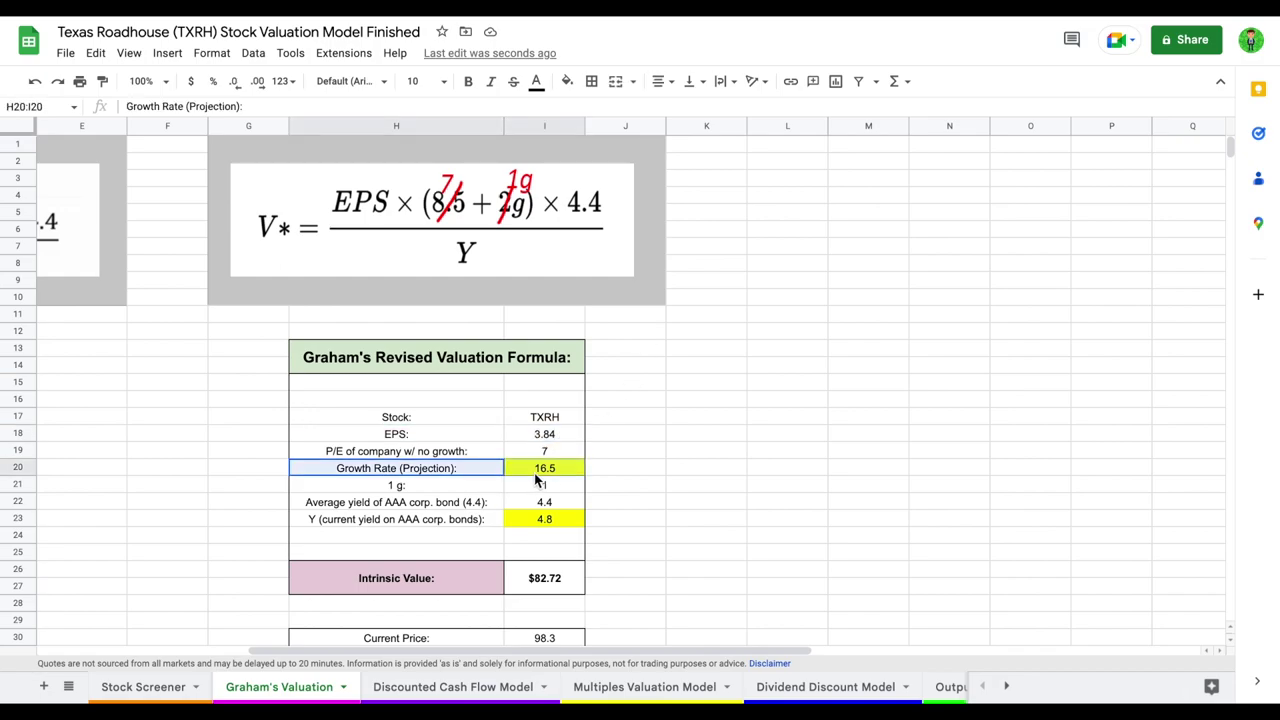
left_click(556, 470)
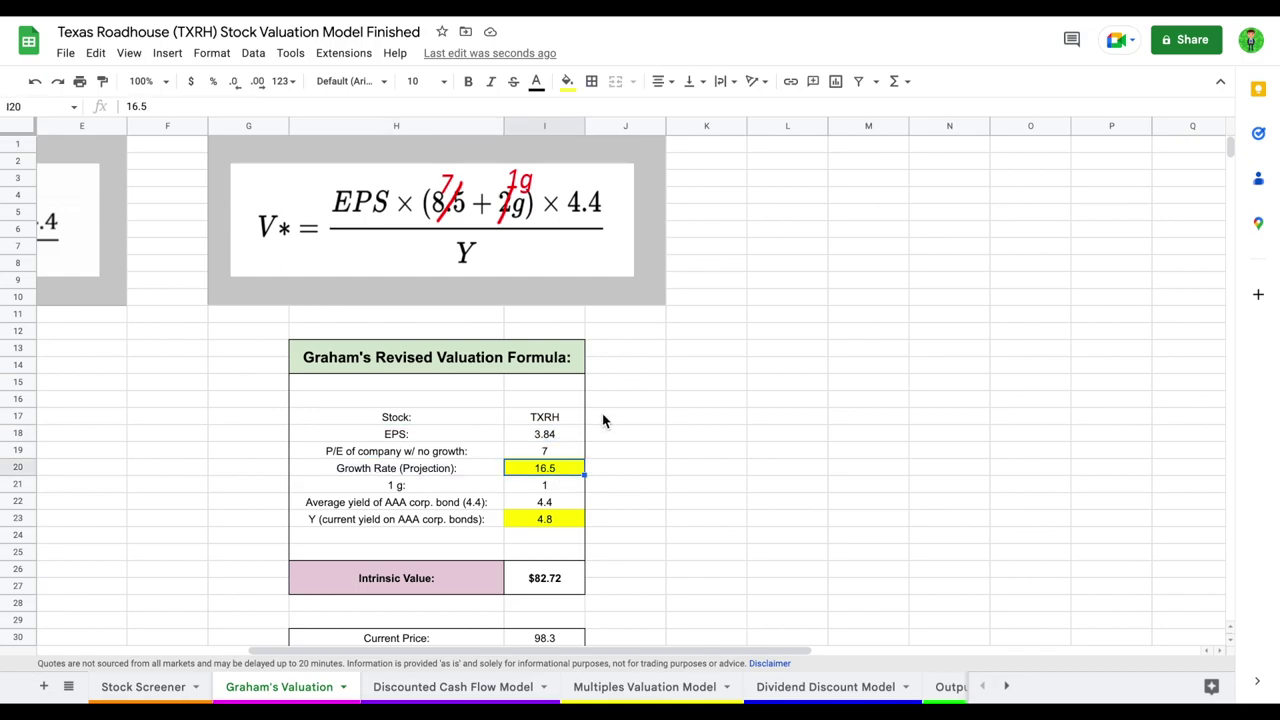
left_click(472, 526)
left_click(517, 526)
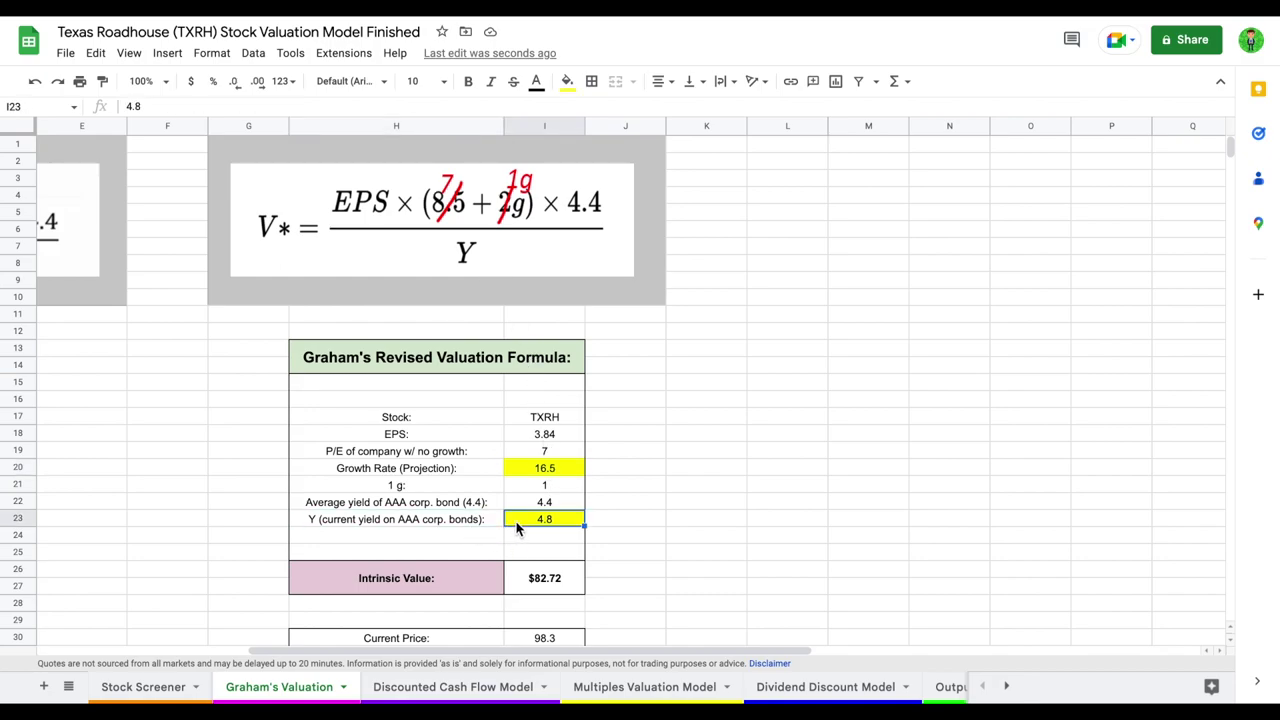
left_click_drag(442, 578, 520, 578)
left_click(551, 591)
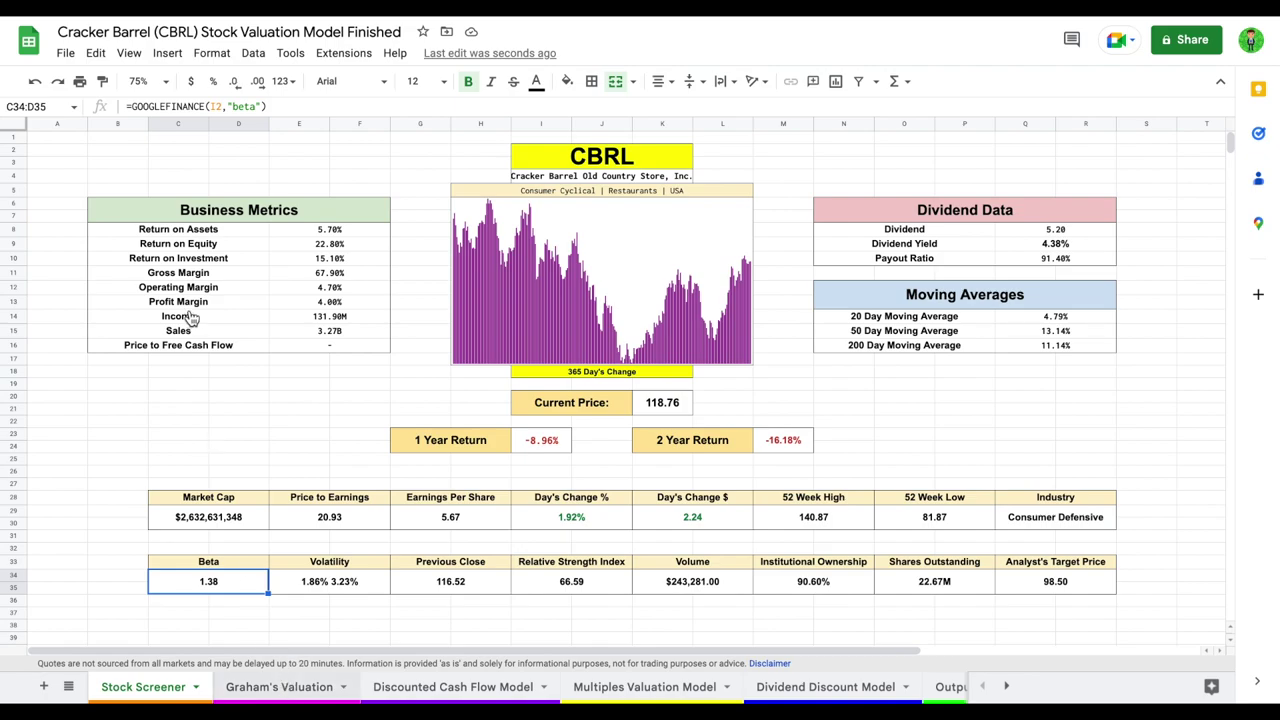
On the Cracker Barrel Graham's Valuation sheet at 100% zoom, examine the revised formula's intrinsic value and the current price.
left_click(279, 686)
left_click(145, 81)
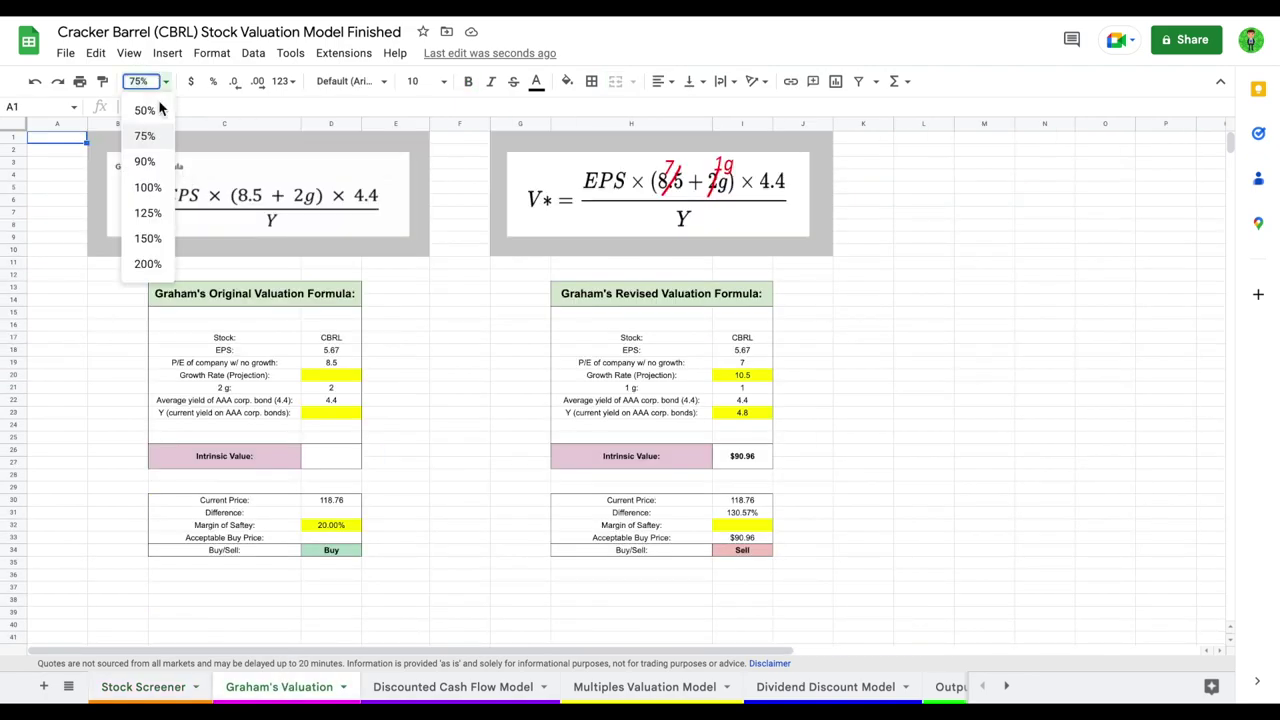
left_click(147, 187)
scroll(822, 453, "right", 3)
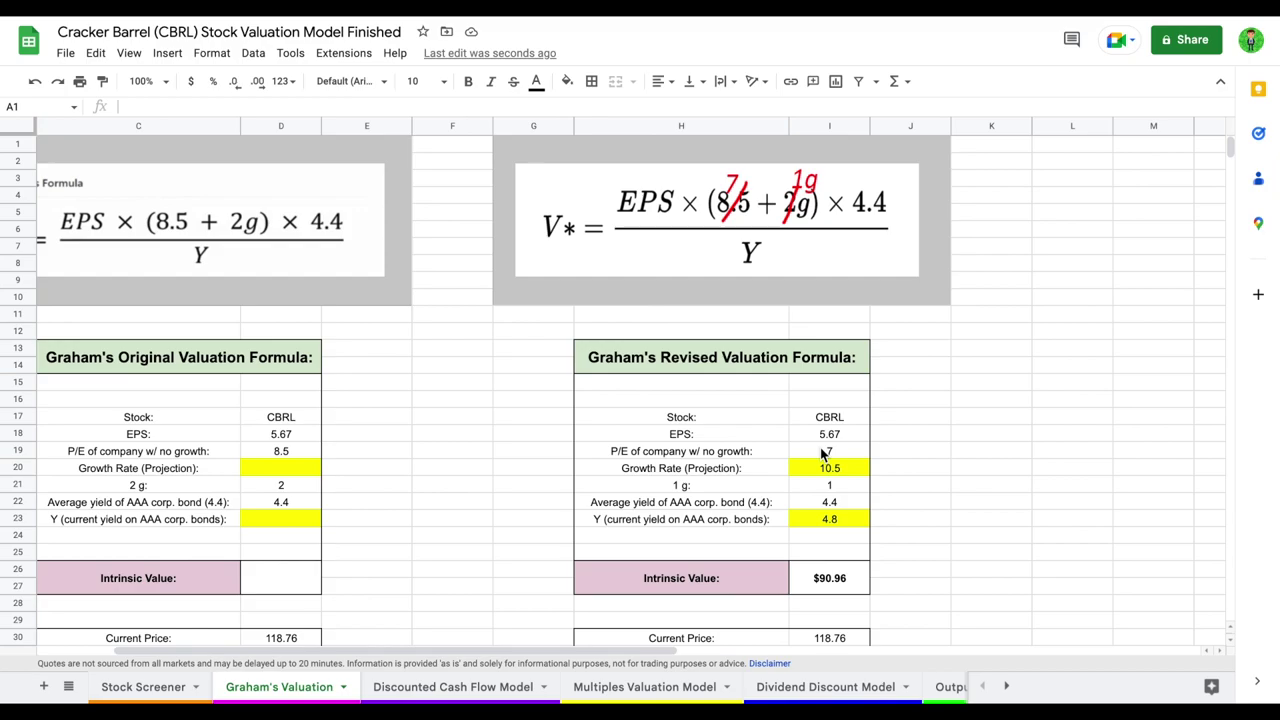
left_click(552, 581)
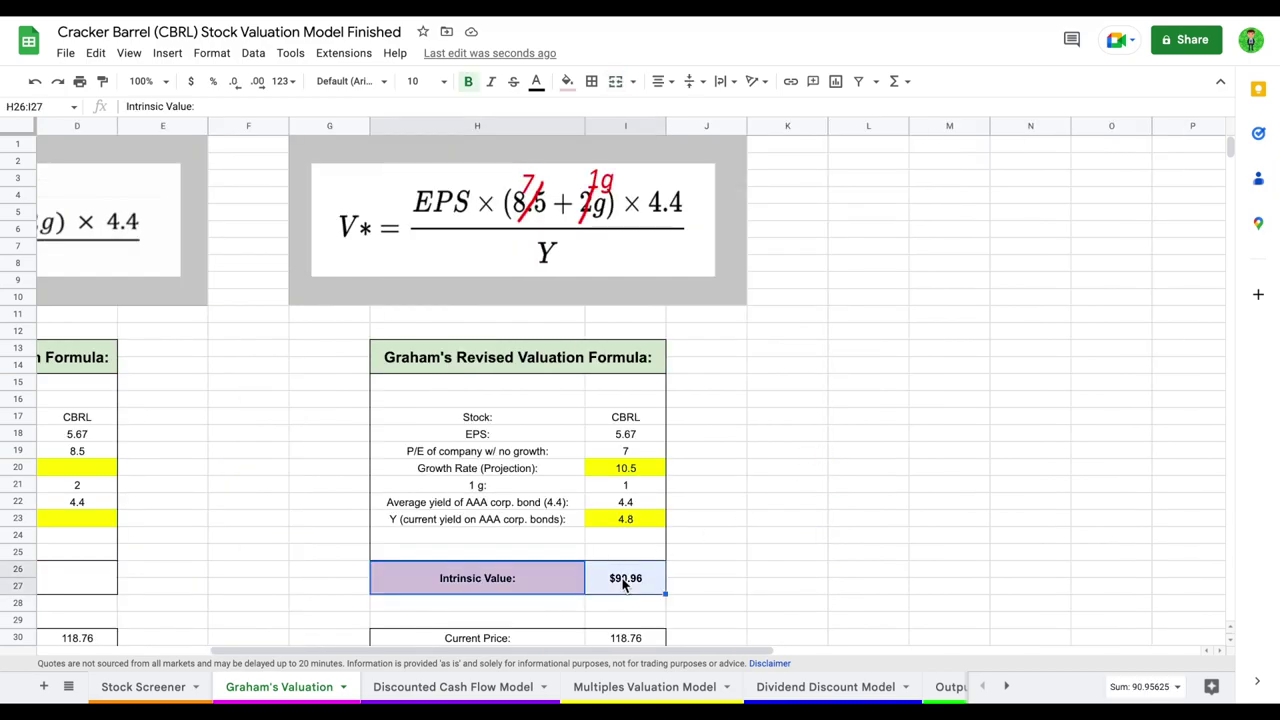
left_click(634, 584)
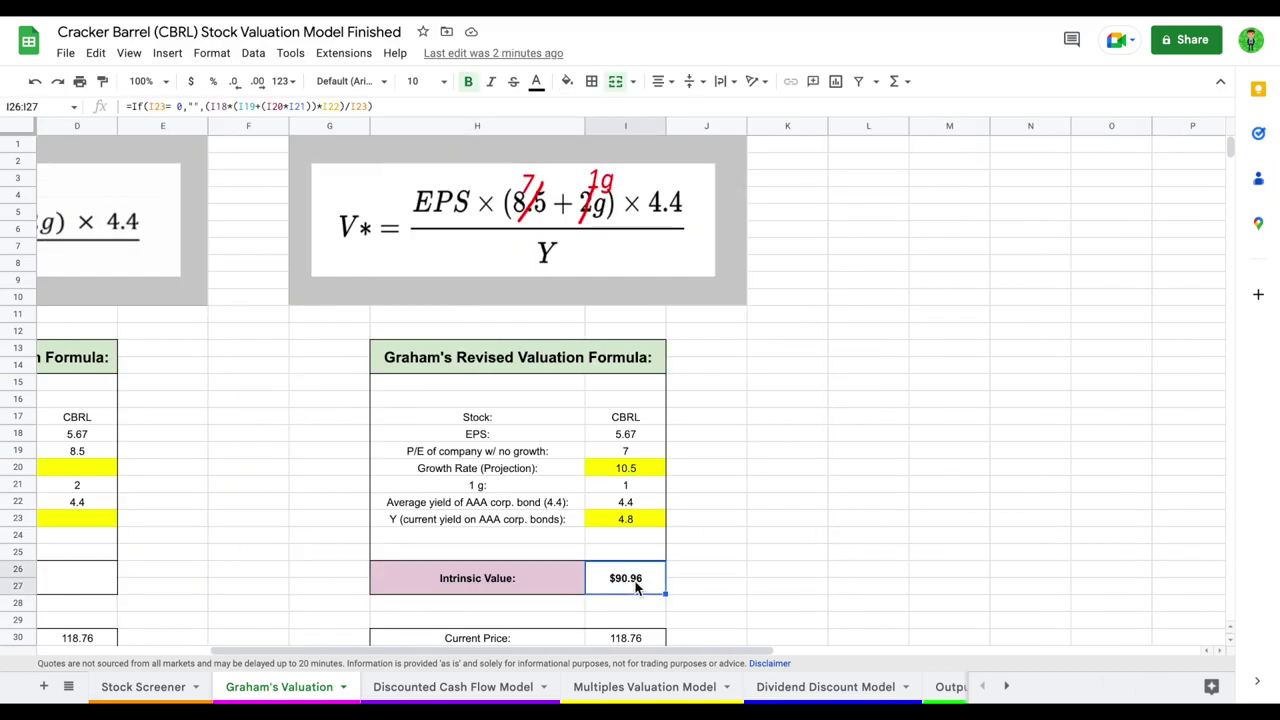
left_click(540, 639)
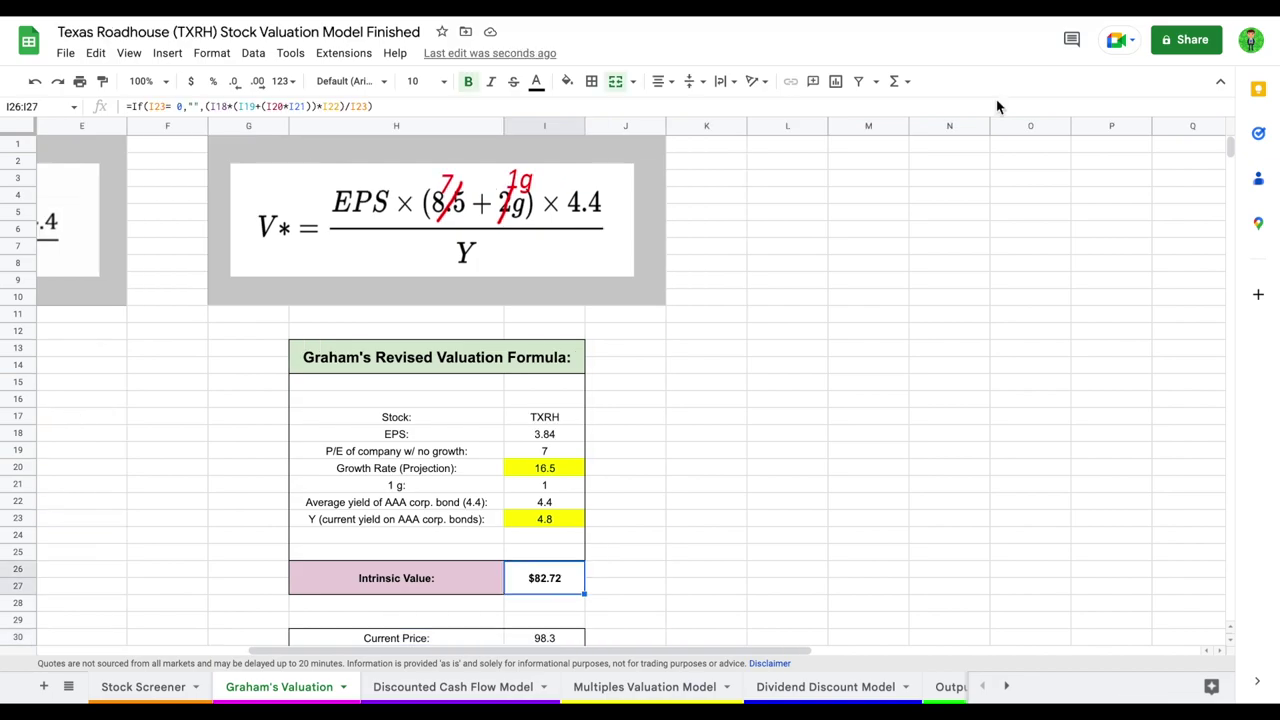
Compare the revised Graham intrinsic value with the current price in the Texas Roadhouse workbook.
left_click_drag(452, 590, 533, 595)
left_click(461, 641)
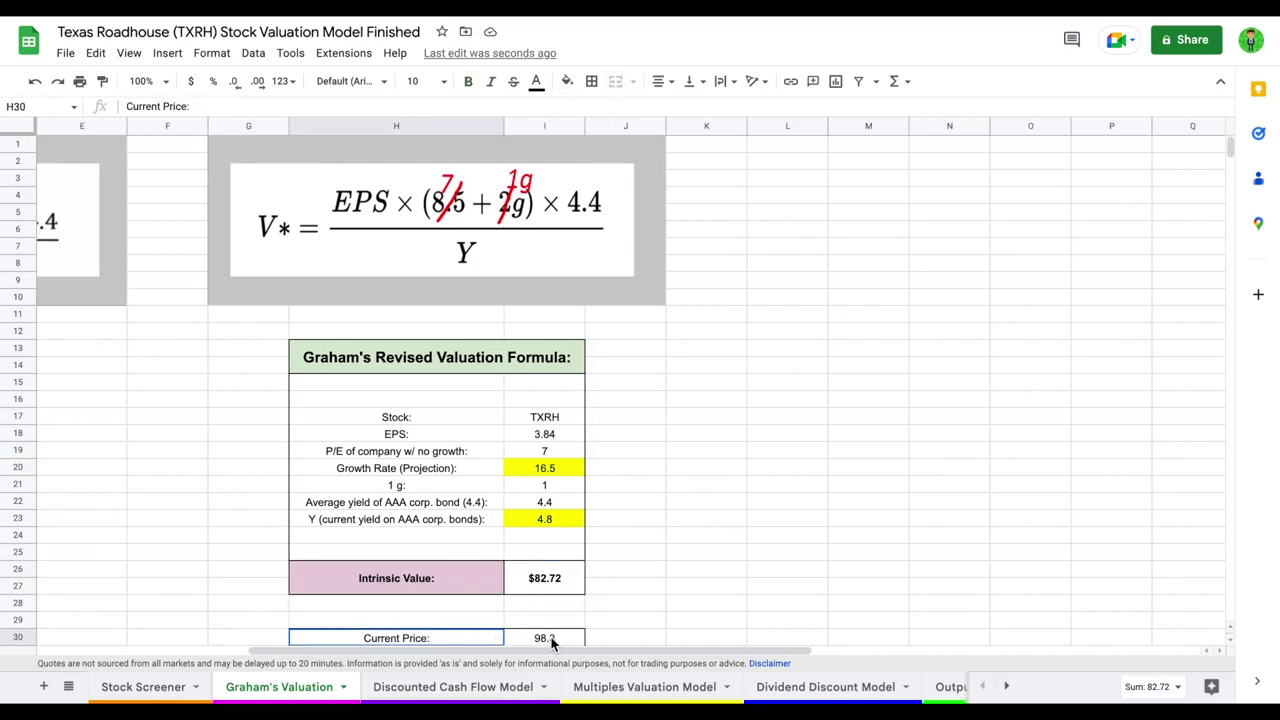
left_click(718, 520)
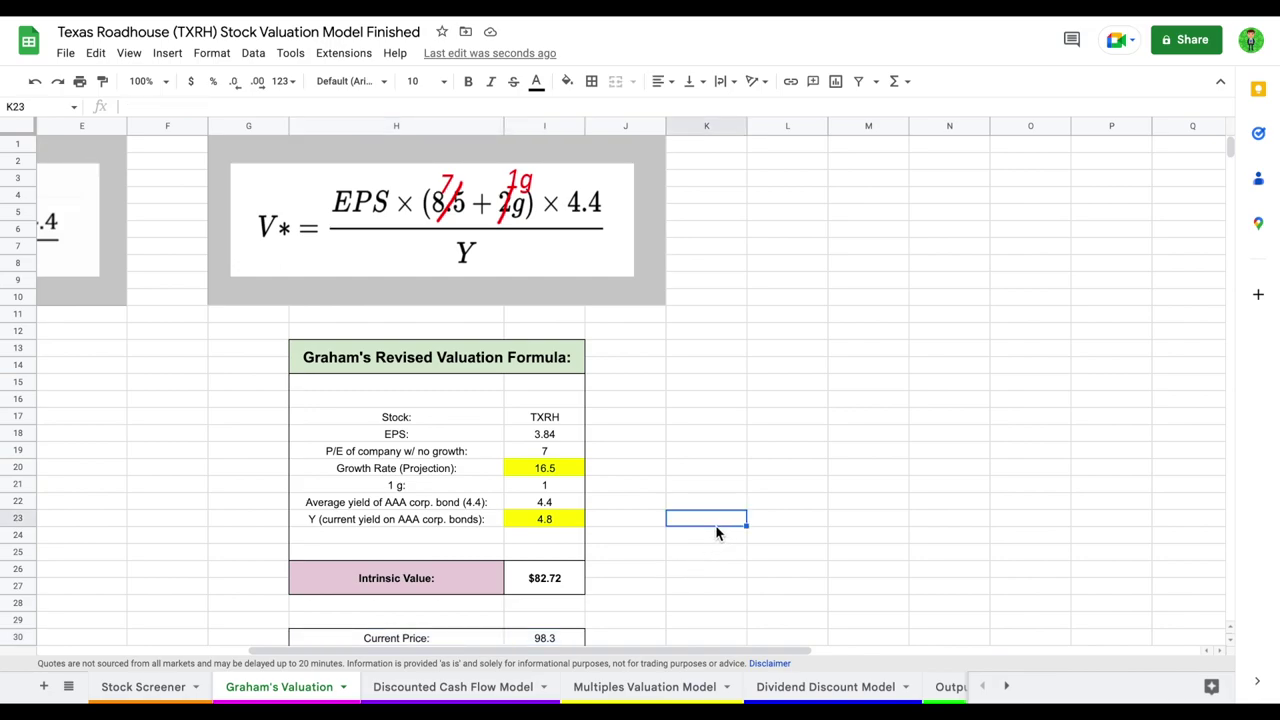
left_click_drag(464, 584, 554, 584)
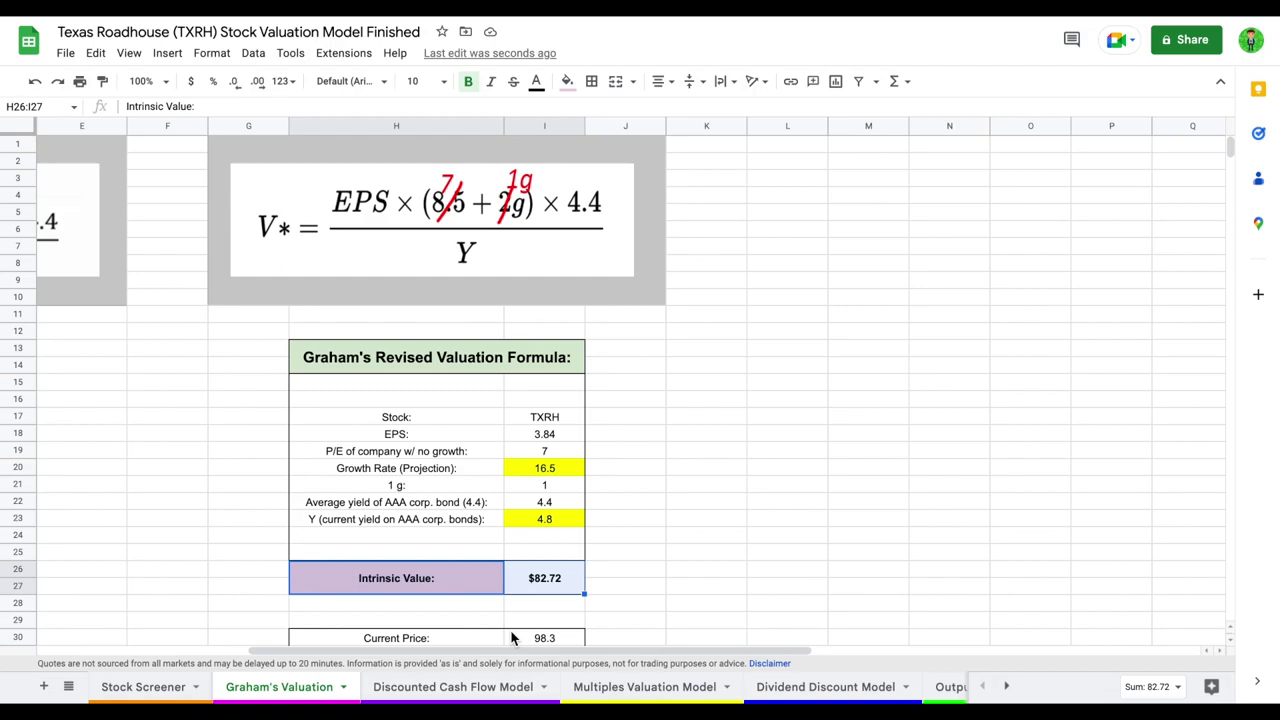
Examine the 2012–2021 free cash flow and yearly growth rows on the Texas Roadhouse Discounted Cash Flow Model sheet.
left_click(474, 689)
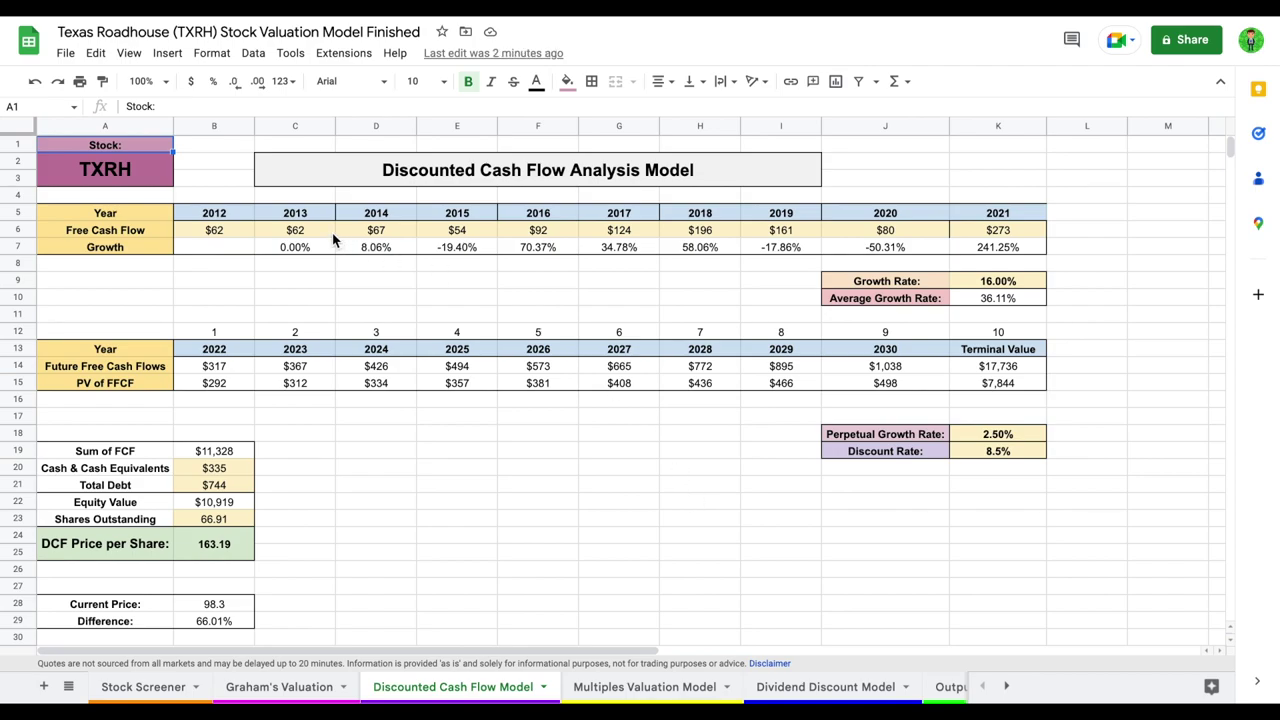
left_click_drag(235, 235, 968, 235)
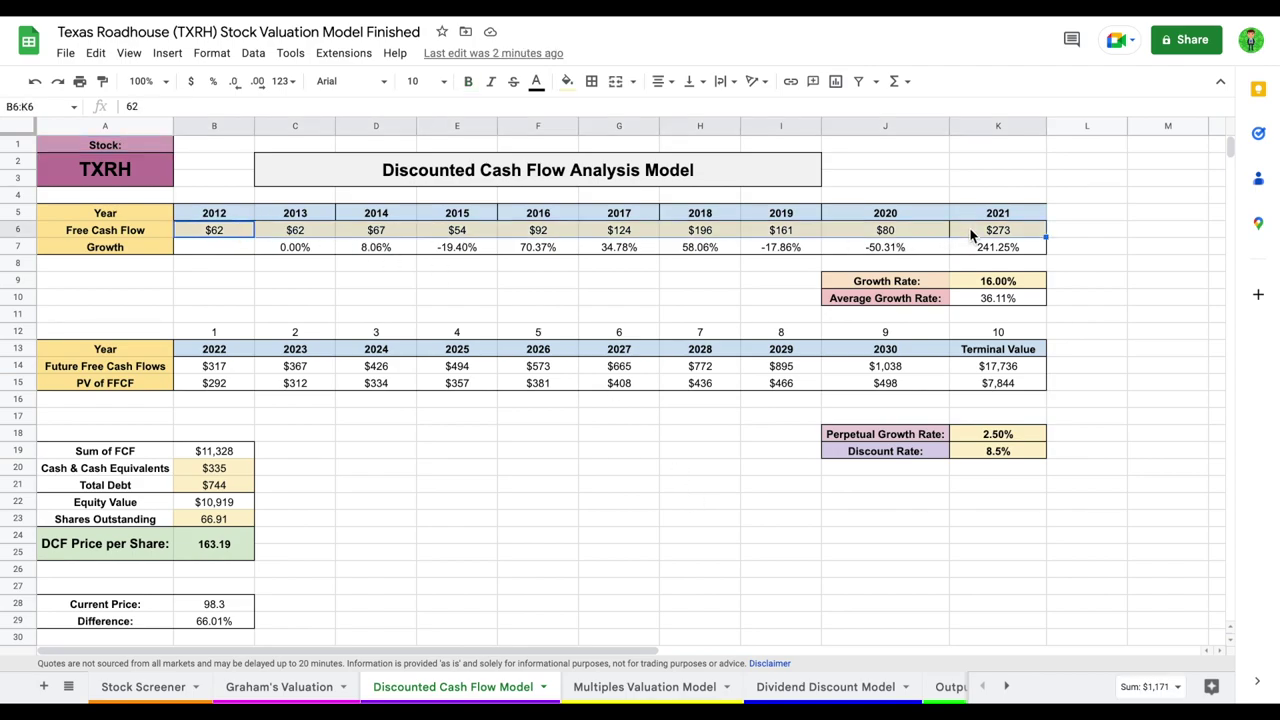
left_click_drag(315, 247, 970, 238)
left_click_drag(781, 247, 875, 255)
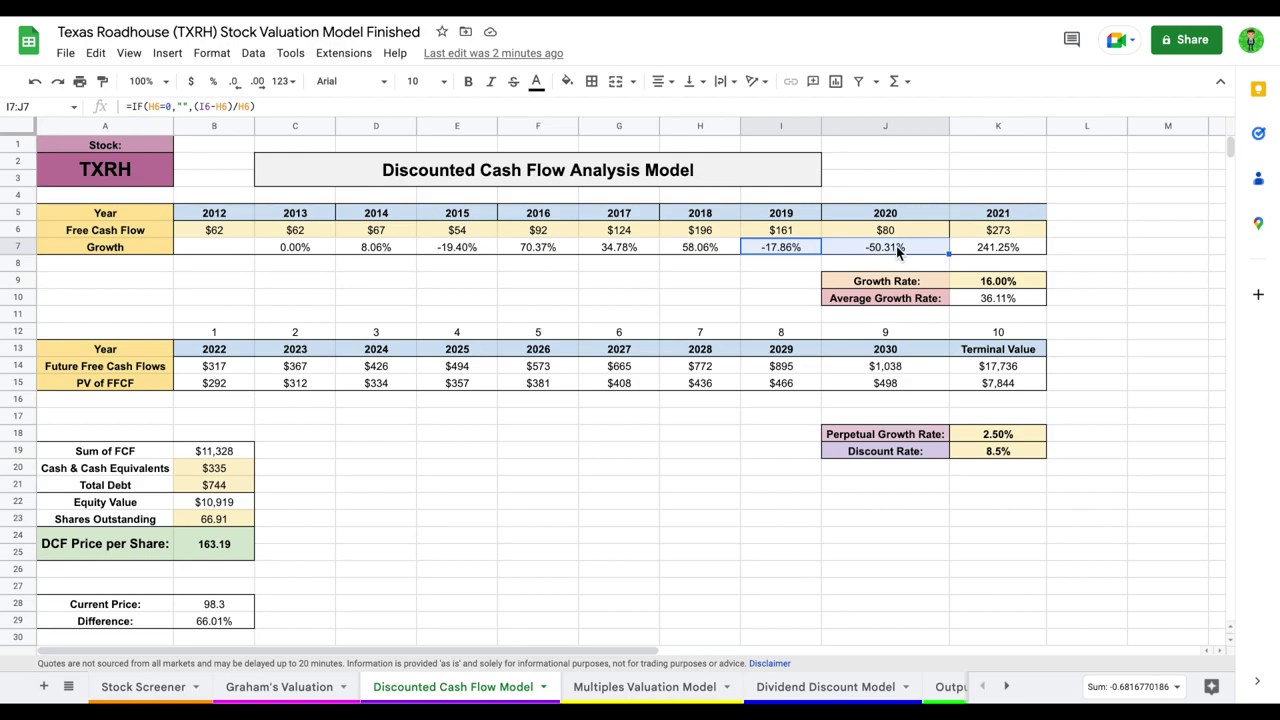
left_click(1007, 252)
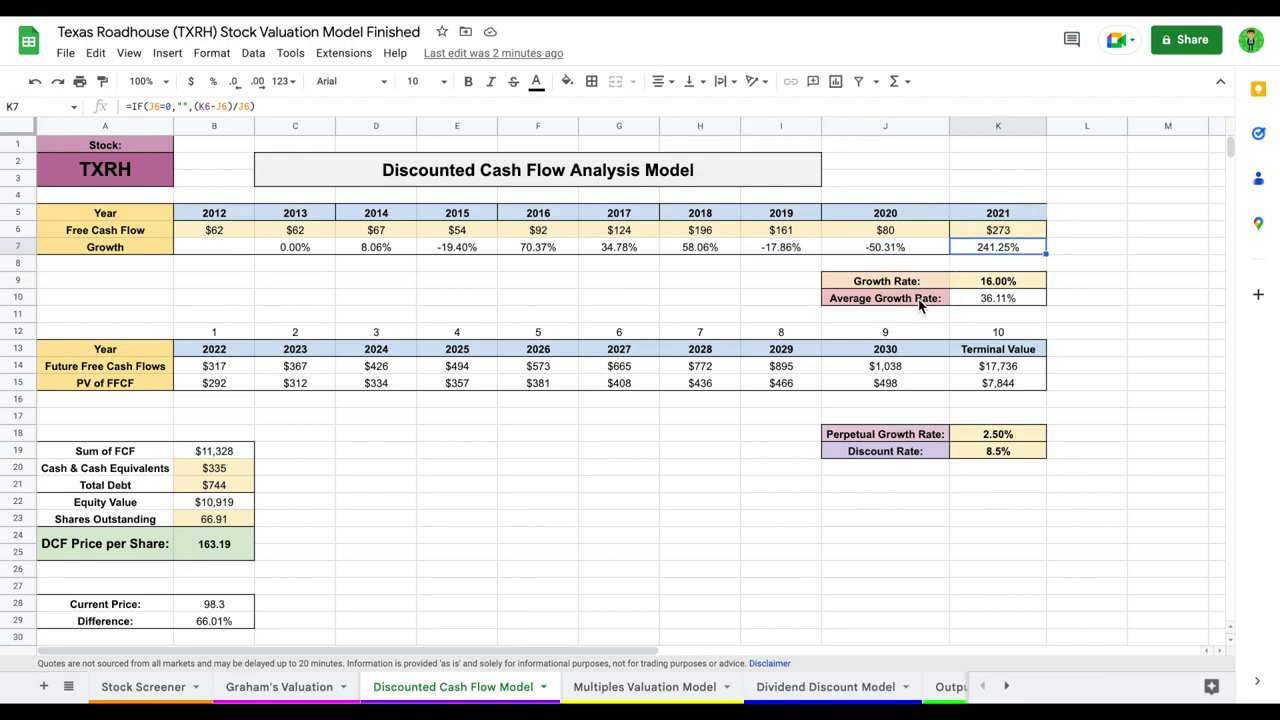
Compare the average growth rate with the assumed growth rate on the Texas Roadhouse Discounted Cash Flow Model sheet.
left_click_drag(932, 298, 1051, 300)
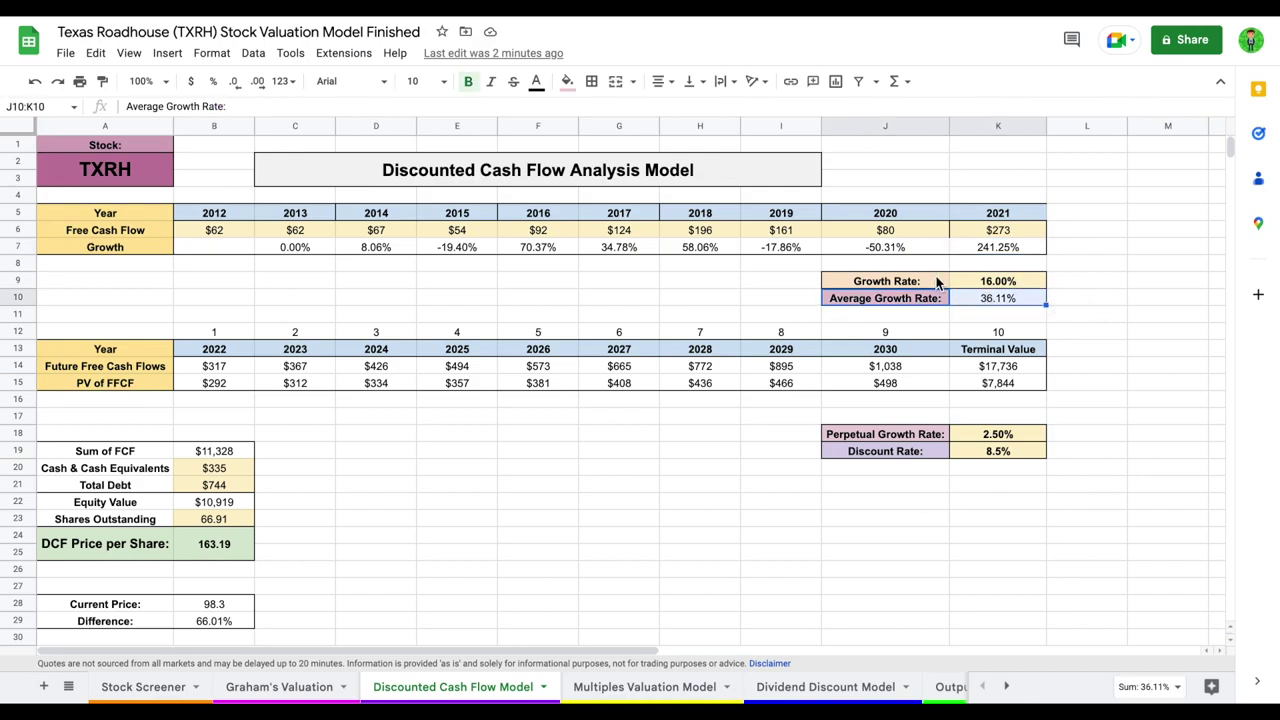
left_click_drag(935, 283, 994, 281)
left_click(1015, 283)
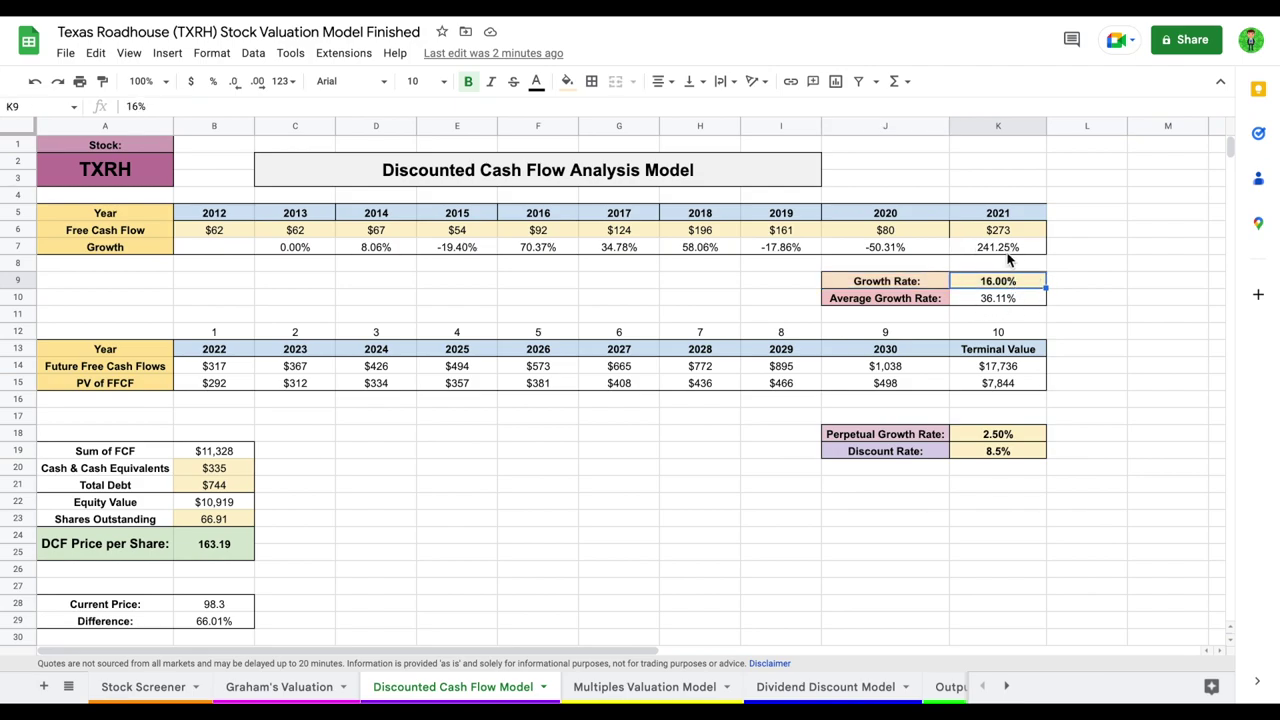
Examine the 2022–2030 future free cash flows, their present values and the terminal value for Texas Roadhouse.
left_click(216, 367)
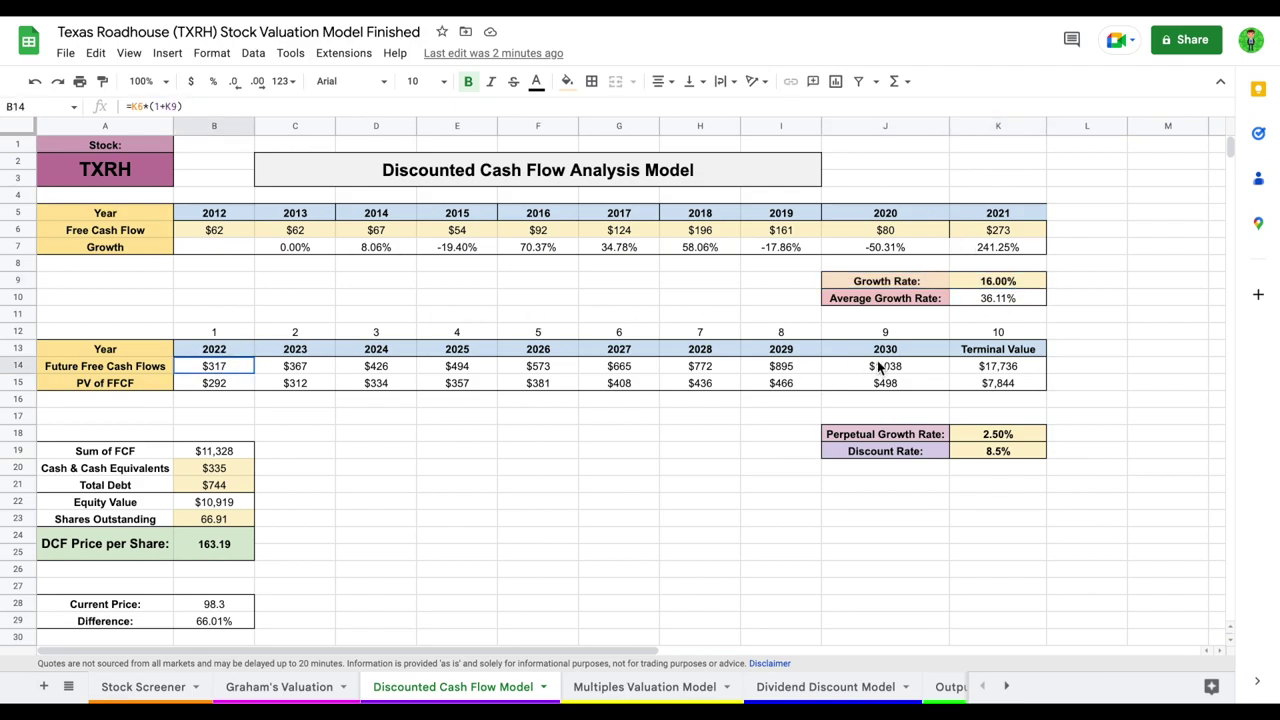
key("shift+Right")
left_click(955, 367, "shift")
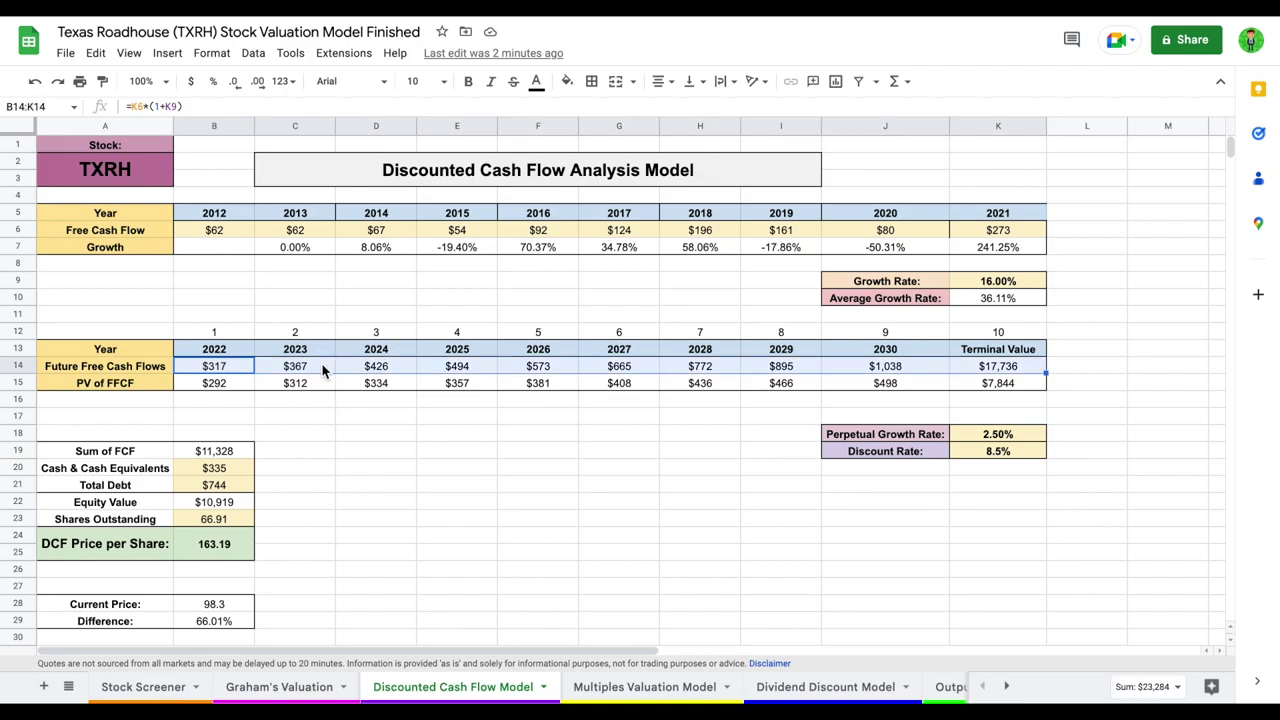
left_click_drag(218, 384, 1005, 386)
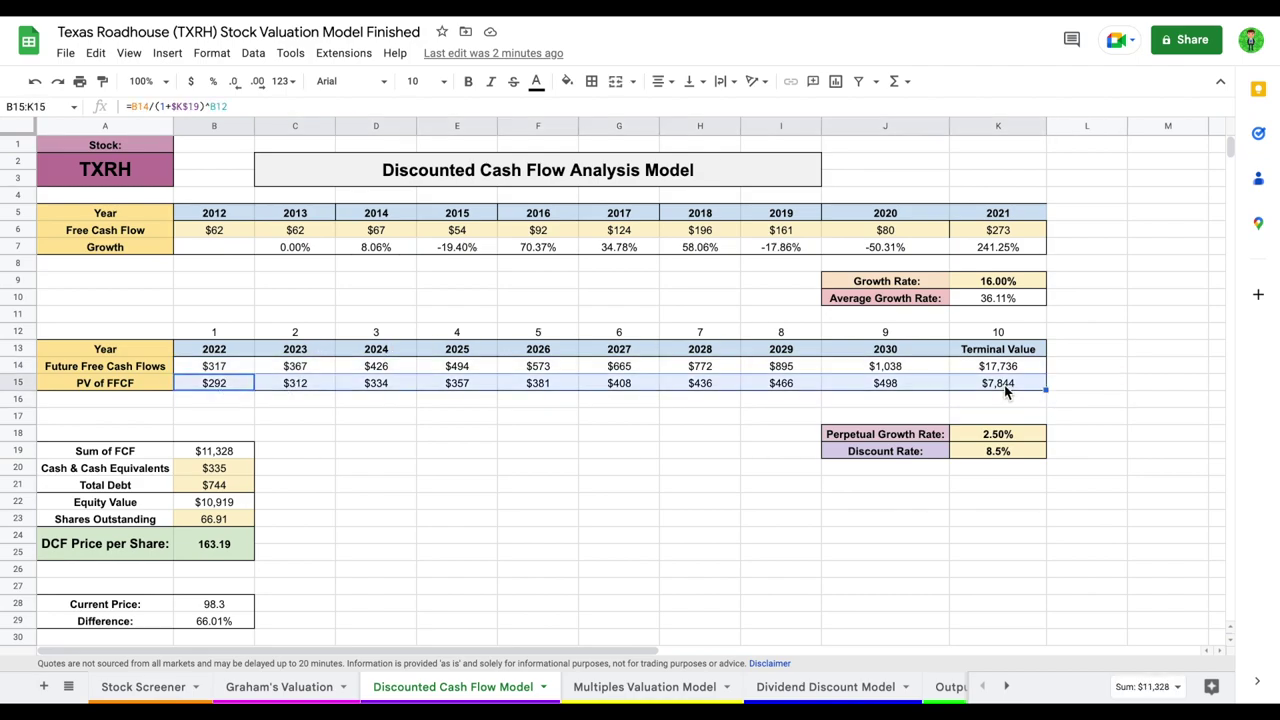
Review the sum of free cash flows, cash and equivalents, total debt and equity value for Texas Roadhouse.
left_click(242, 454)
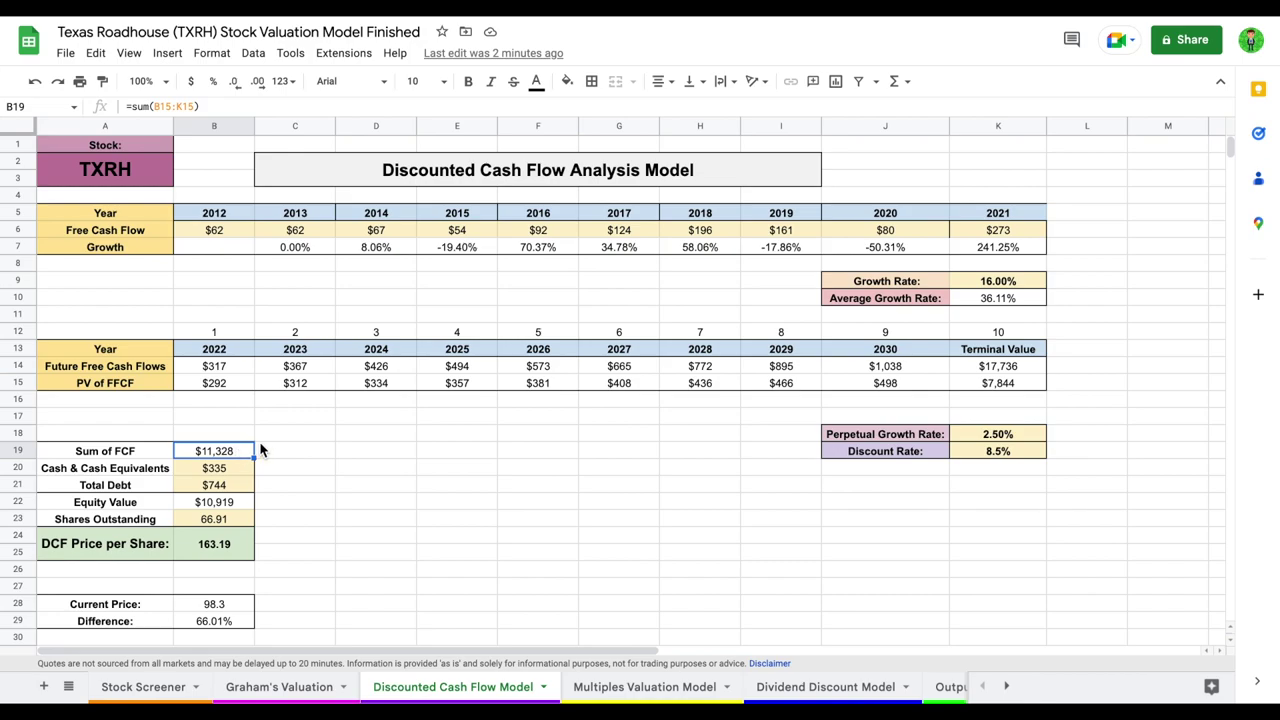
left_click(237, 465)
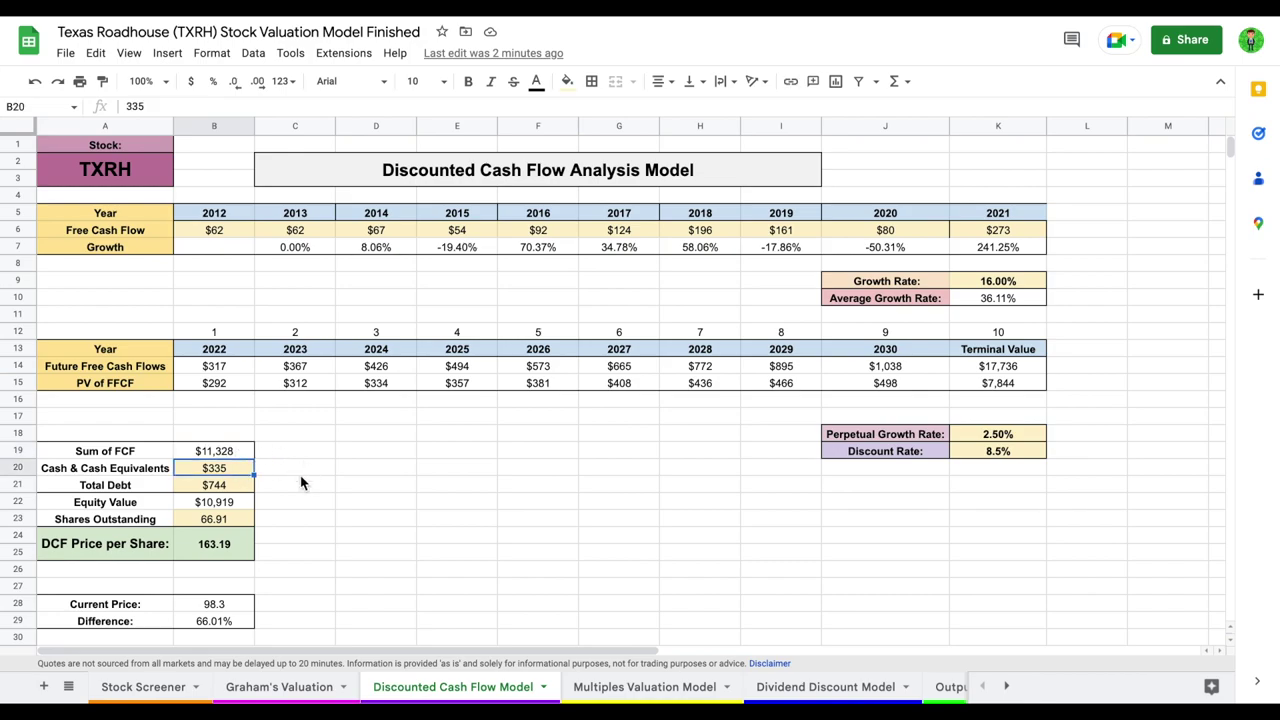
left_click(237, 485)
left_click_drag(146, 510, 220, 507)
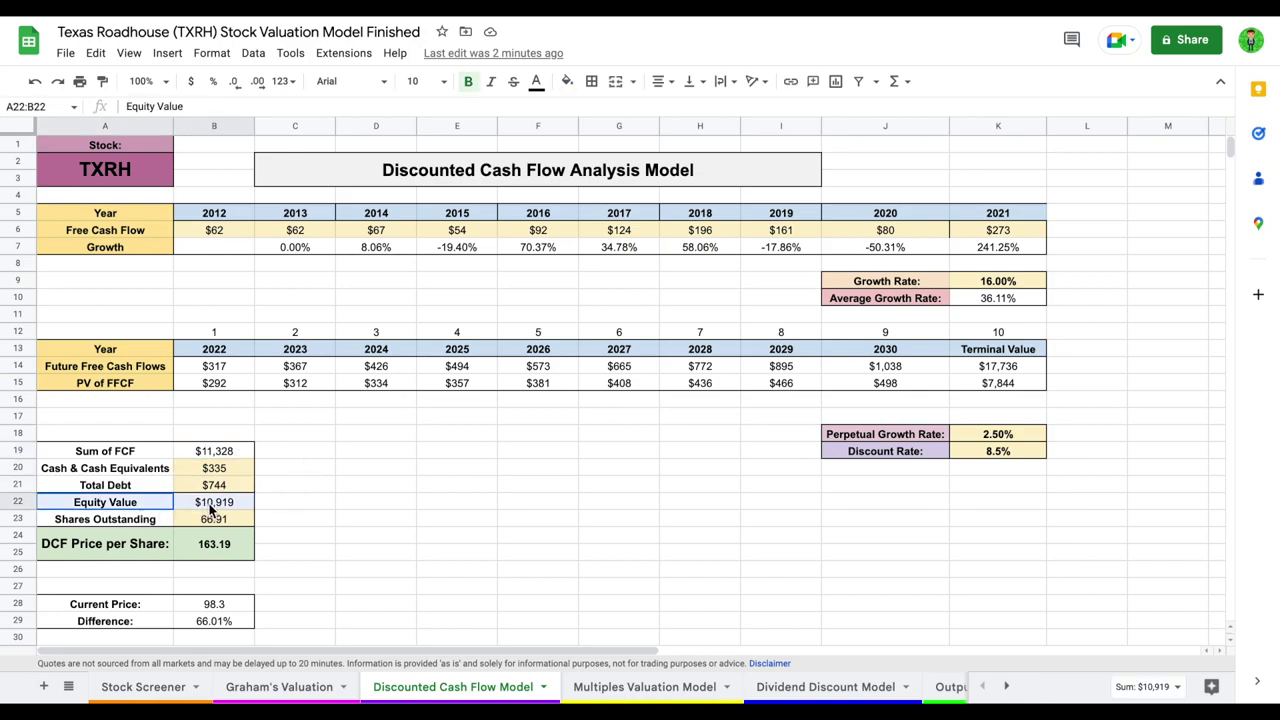
left_click(224, 516)
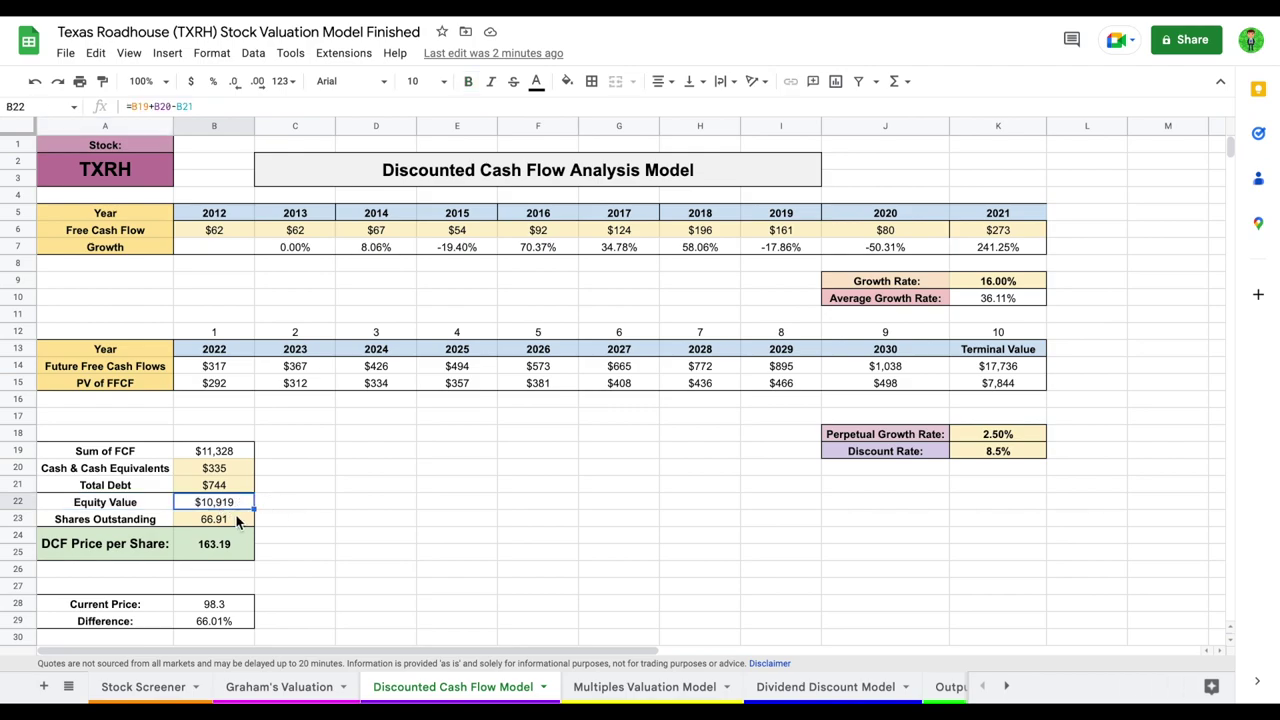
Compare the DCF price per share with the current price in the Texas Roadhouse workbook.
left_click(242, 548)
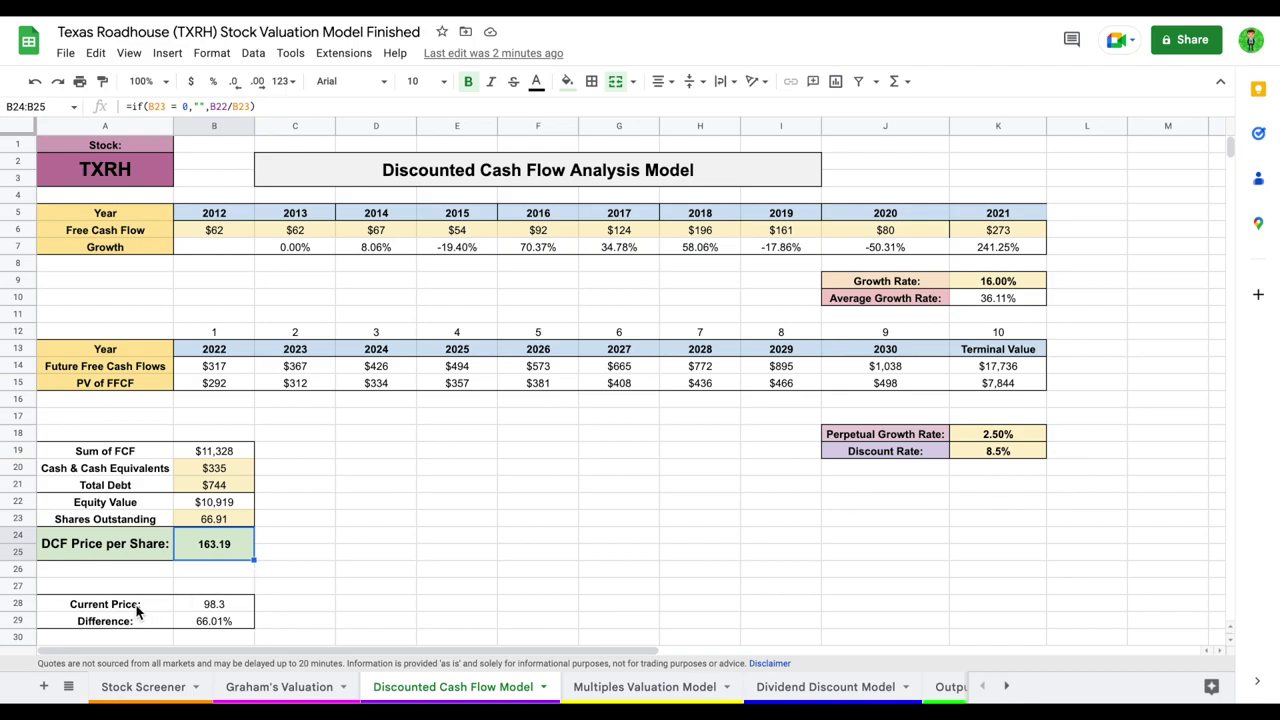
left_click_drag(140, 610, 207, 610)
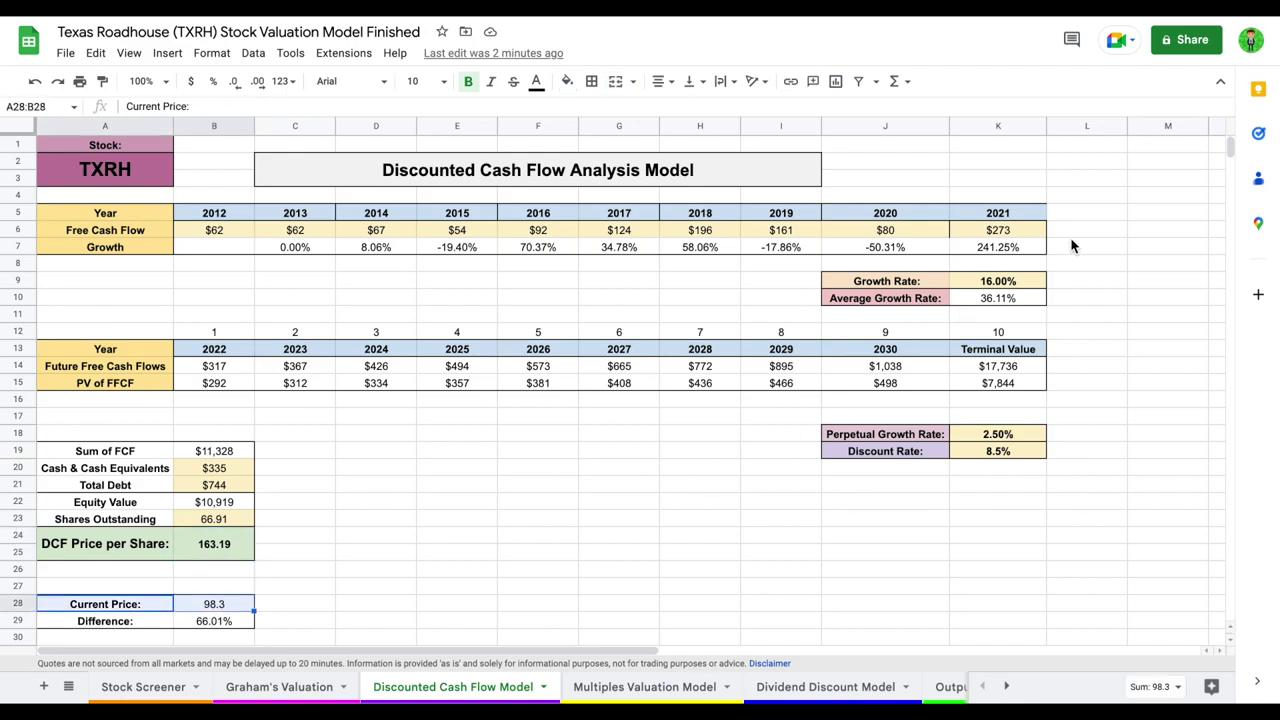
left_click(1106, 211)
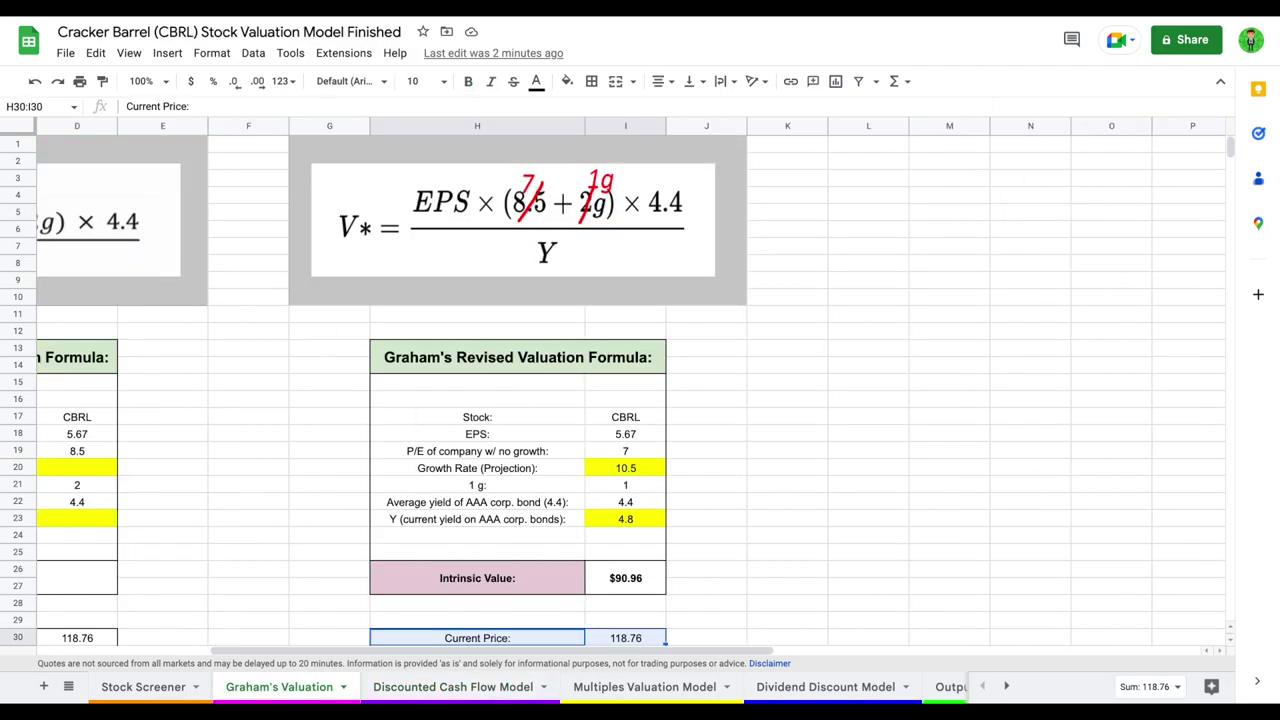
On the Cracker Barrel Discounted Cash Flow Model sheet, review the assumed growth rate beside the average growth rate.
left_click(475, 680)
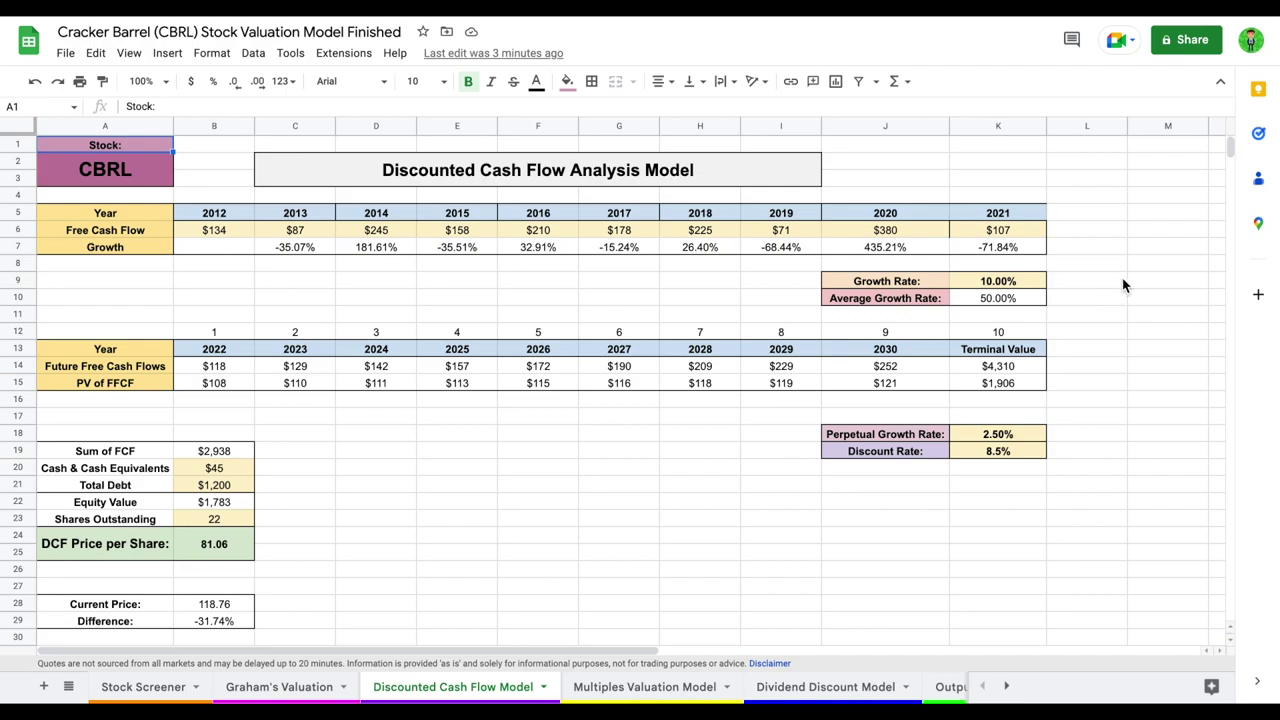
left_click(1122, 286)
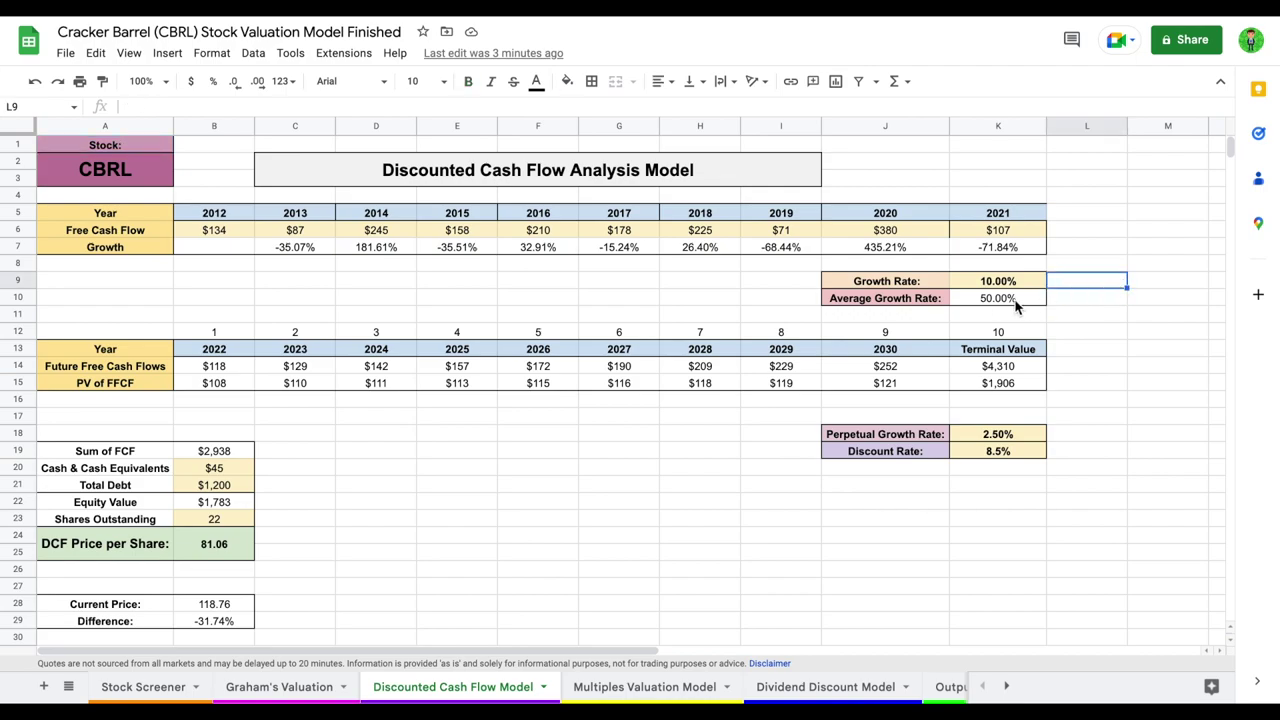
left_click(932, 290)
left_click(987, 287, "shift")
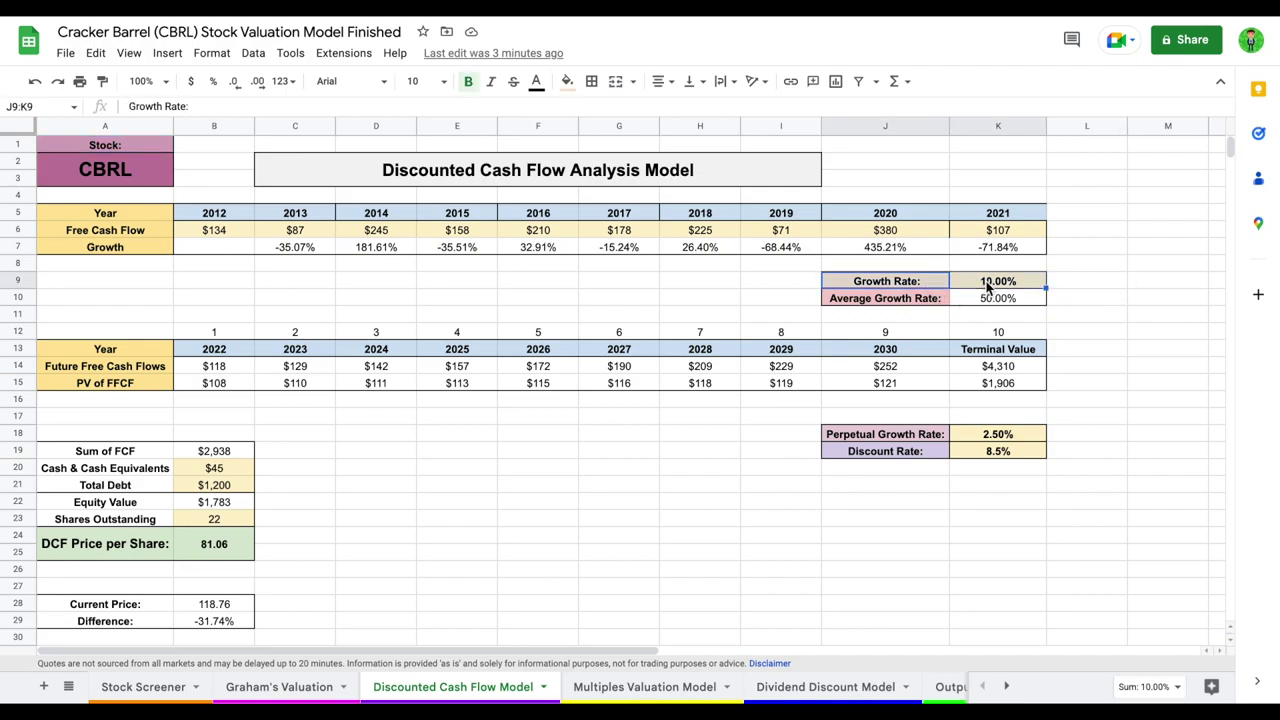
left_click(1019, 286)
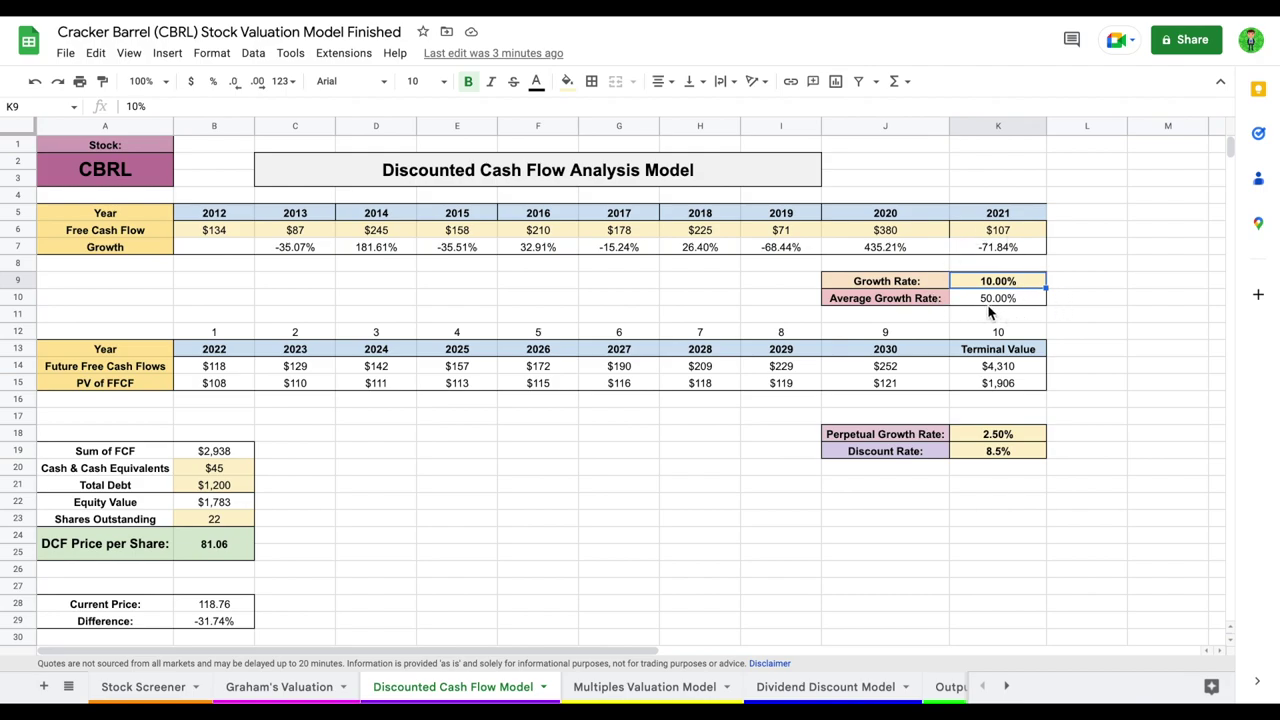
left_click(1156, 287)
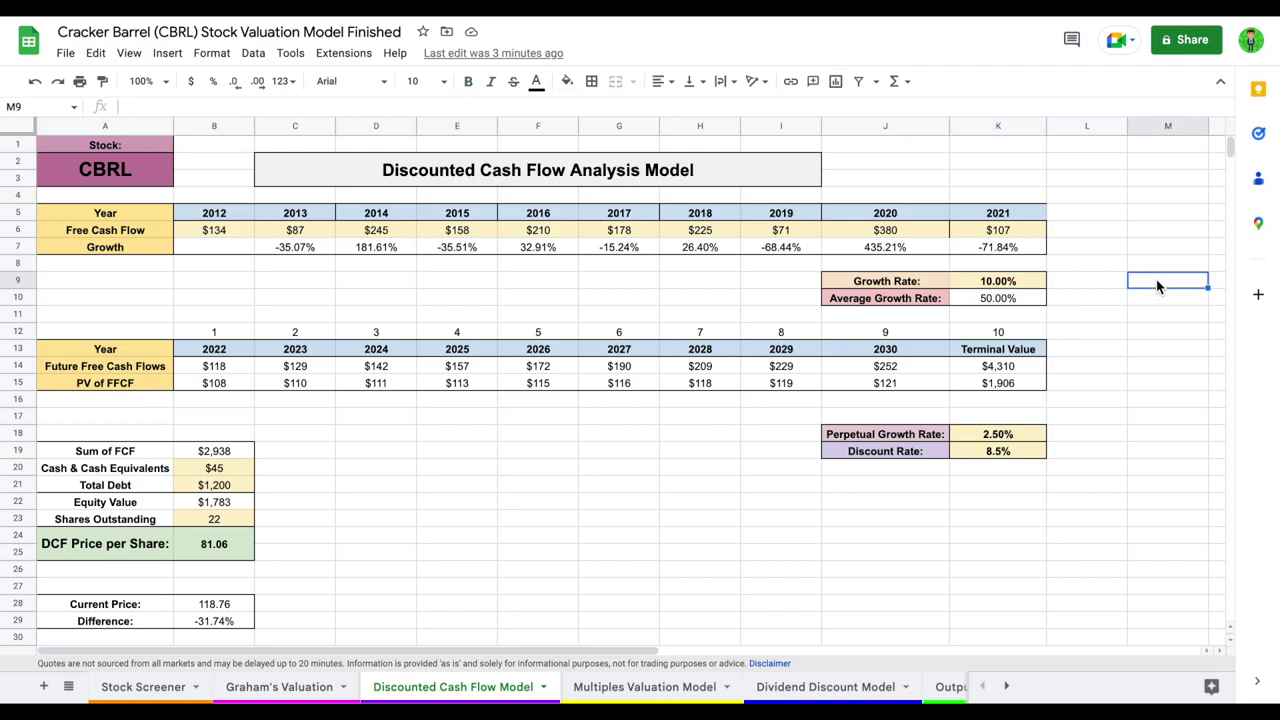
Set the growth rate in the Cracker Barrel discounted cash flow model to 8.5%.
left_click(1034, 286)
type("8.5")
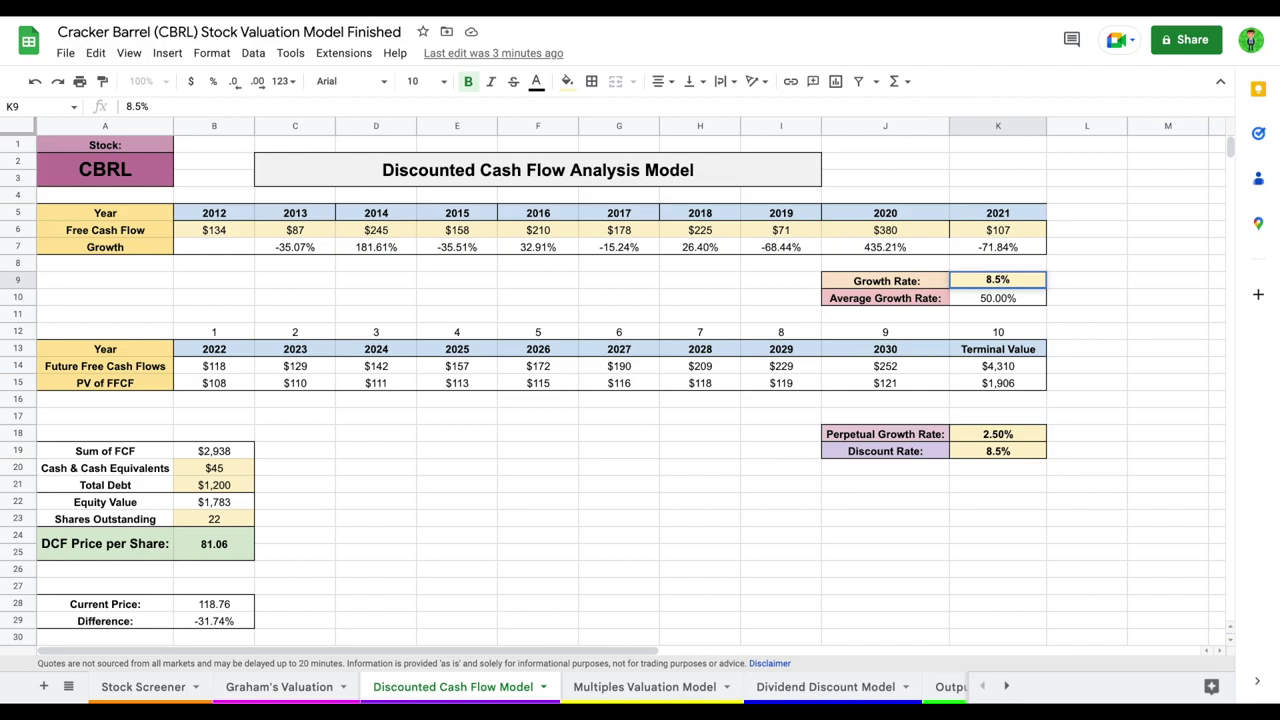
key("Return")
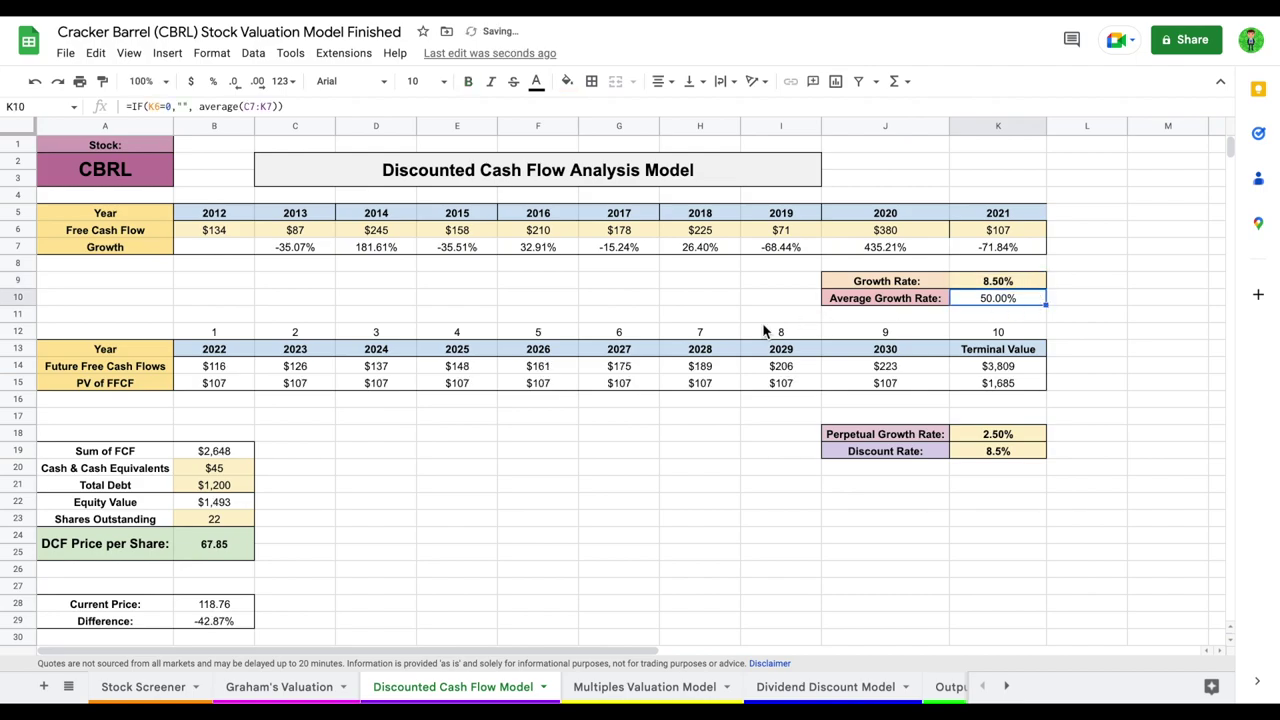
Review Cracker Barrel's projected free cash flows and compare its DCF price per share with the current price.
left_click_drag(226, 372, 971, 366)
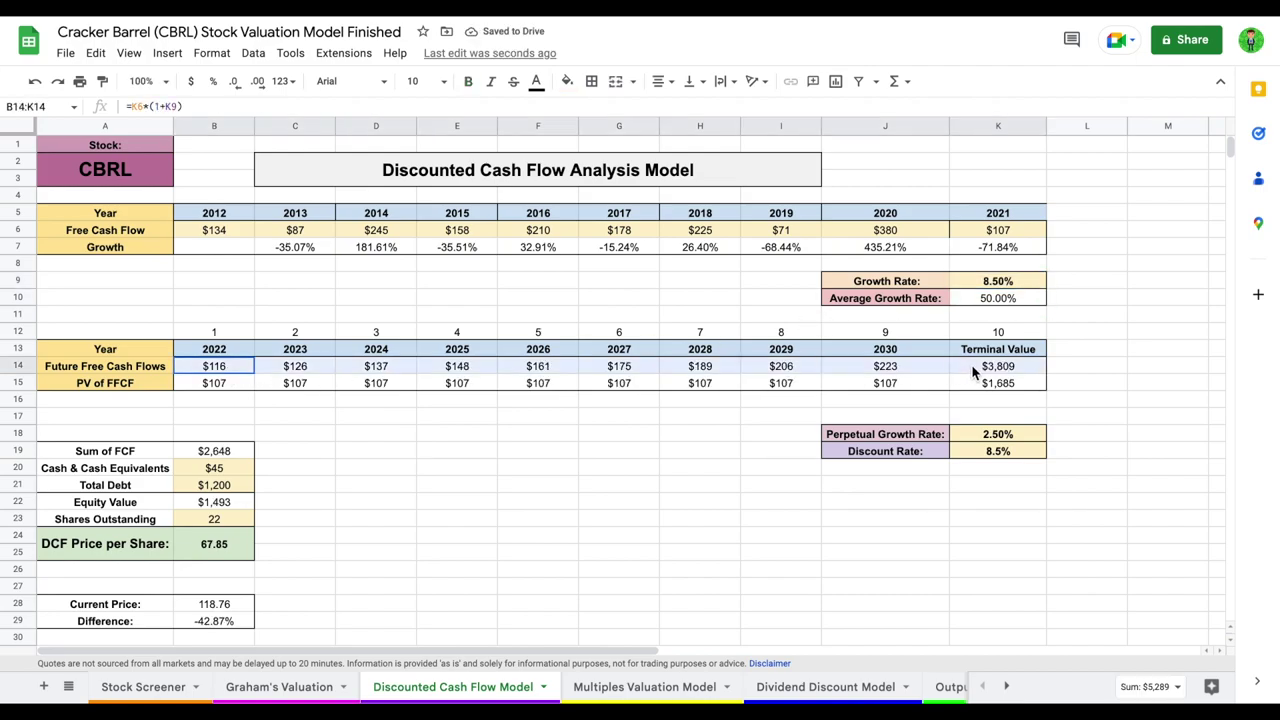
left_click(152, 547)
left_click(229, 551)
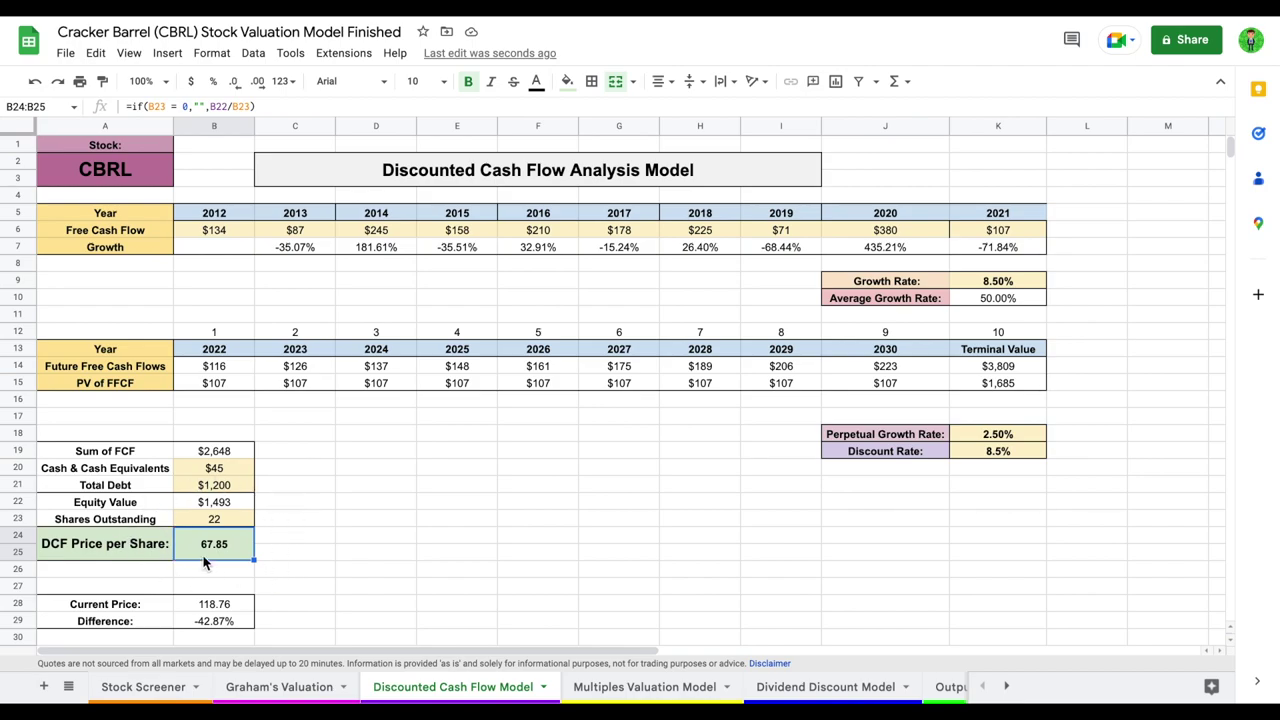
left_click_drag(152, 606, 221, 606)
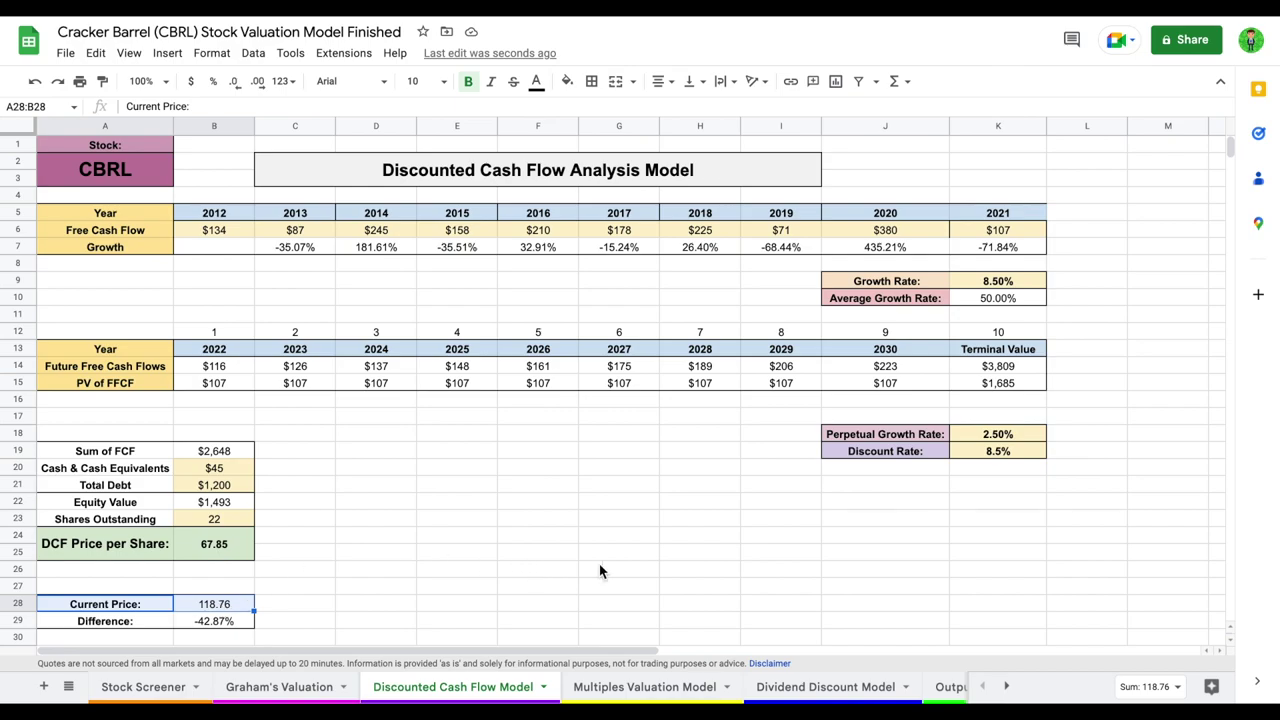
On the Cracker Barrel Multiples Valuation Model sheet, examine the peer companies' stock prices, earnings per share and P/E multiples.
left_click(667, 686)
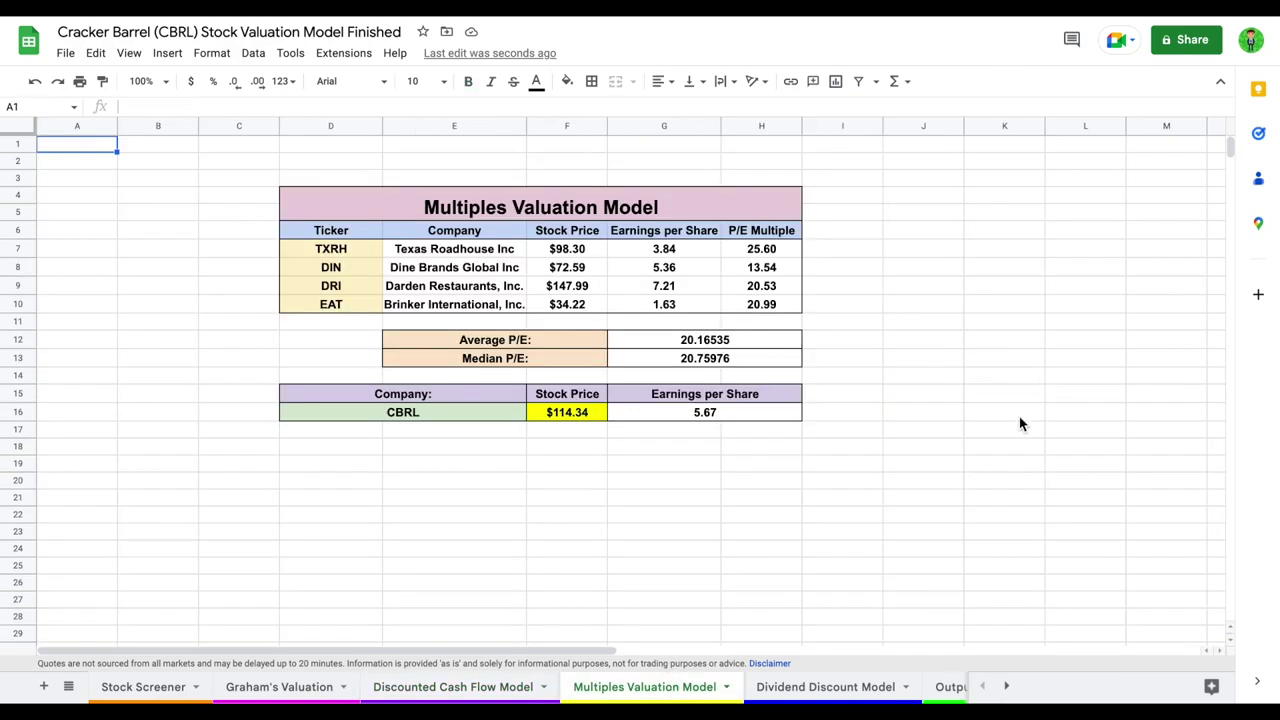
left_click(993, 270)
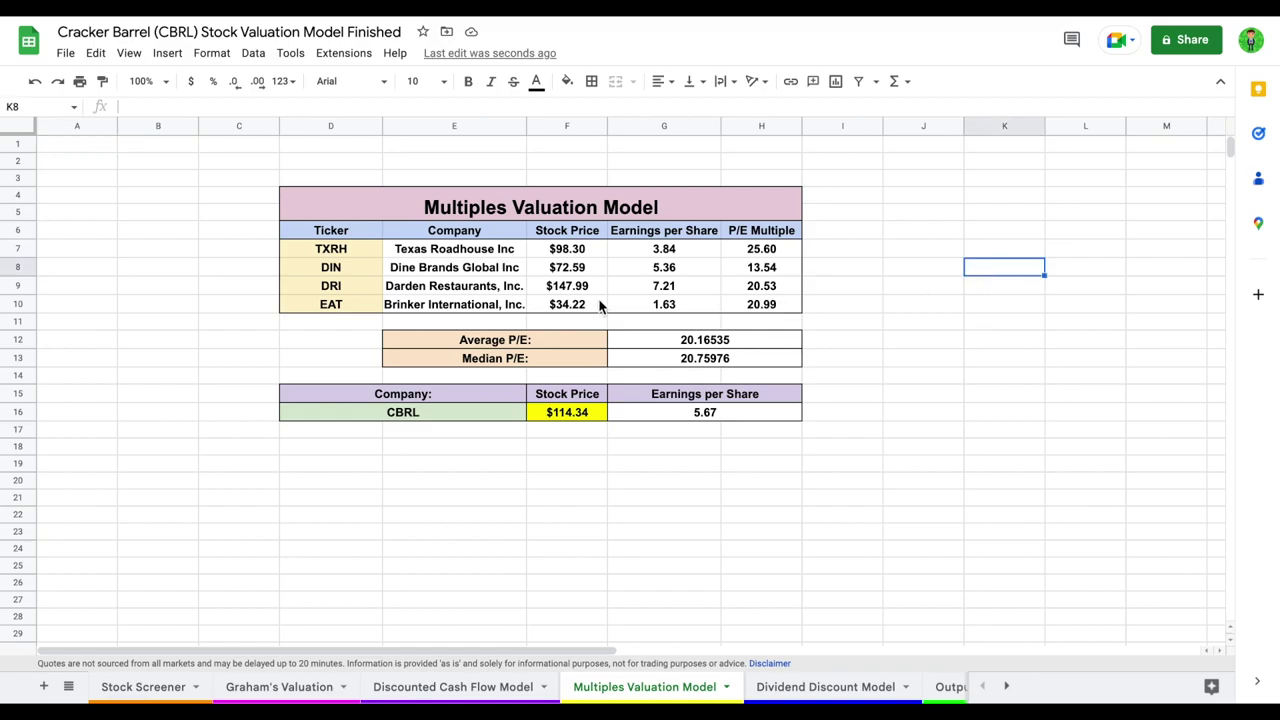
left_click(775, 233)
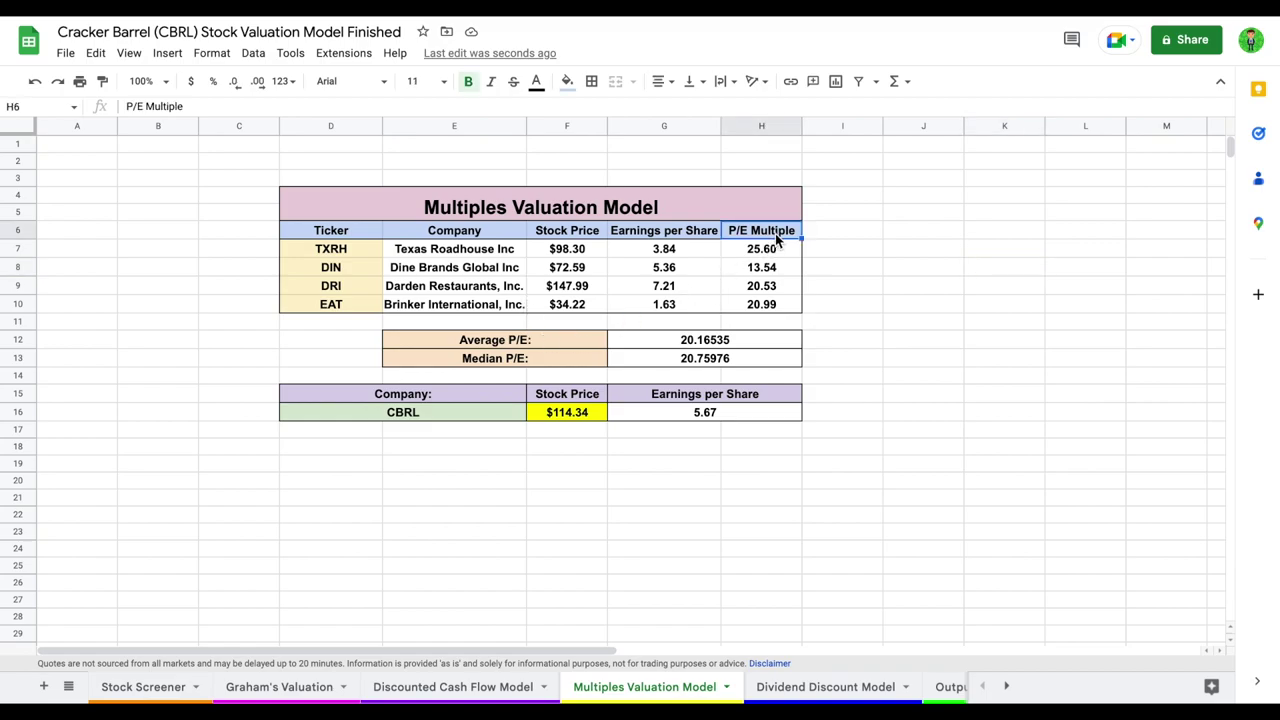
left_click_drag(358, 258, 450, 306)
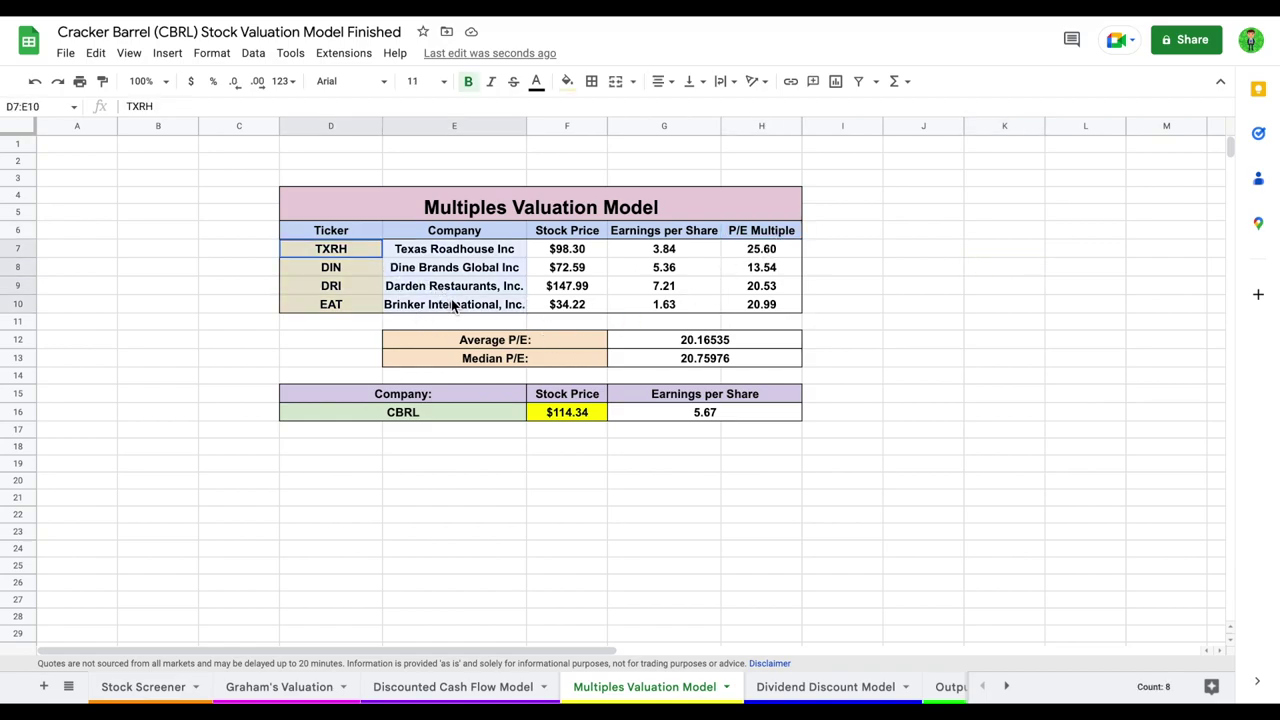
left_click(589, 258)
left_click(677, 253)
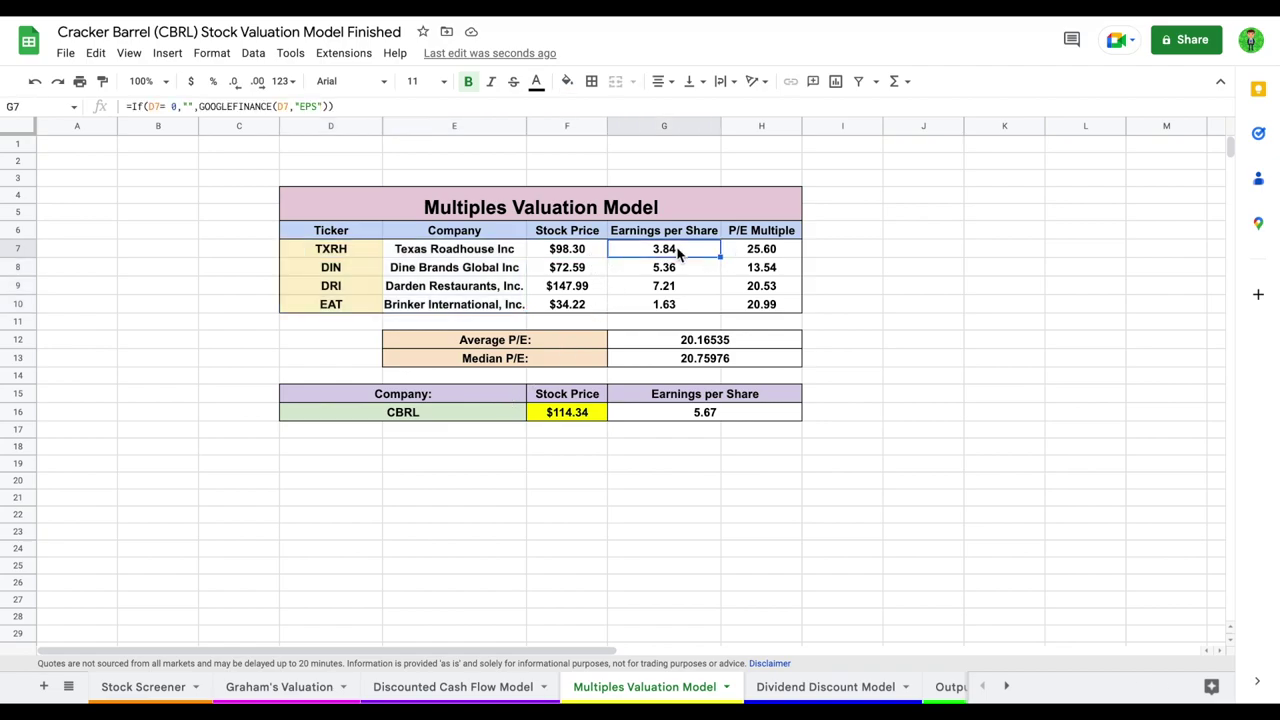
left_click_drag(774, 251, 781, 304)
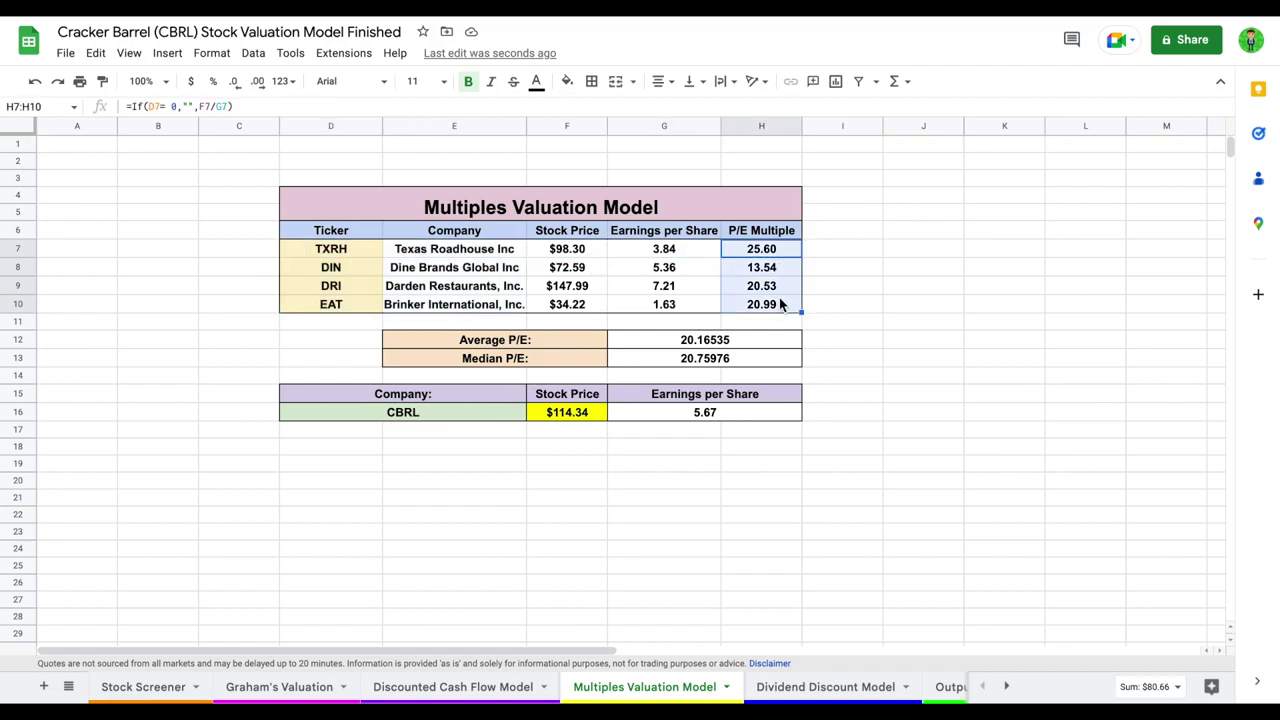
Check the peers' average P/E, Cracker Barrel's earnings per share and the stock price implied by the multiples model.
left_click(603, 343)
left_click(658, 343)
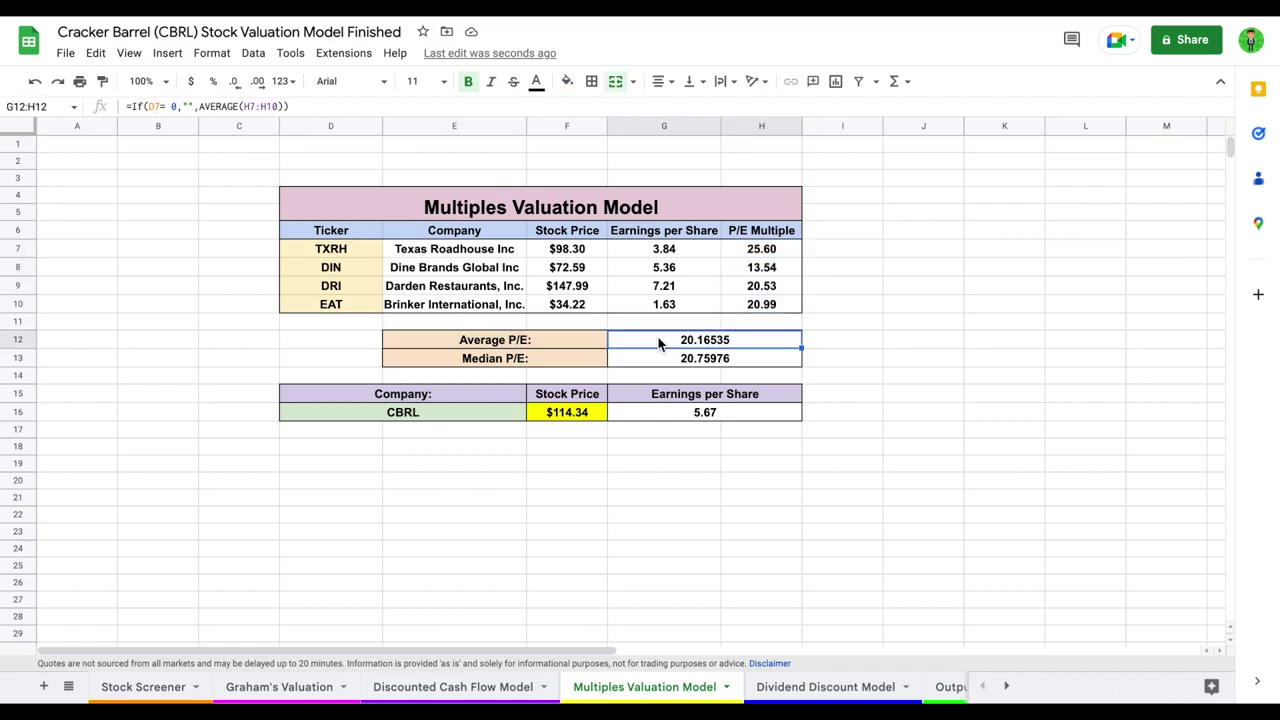
left_click(728, 418)
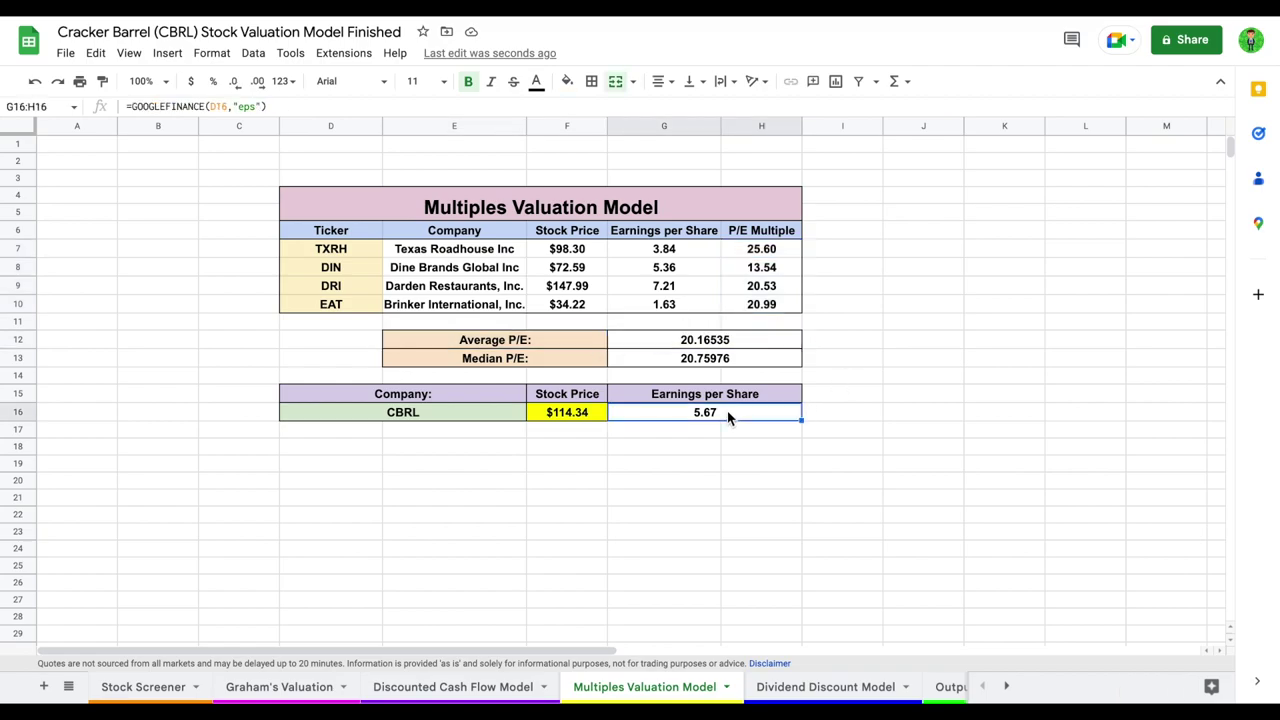
left_click(586, 413)
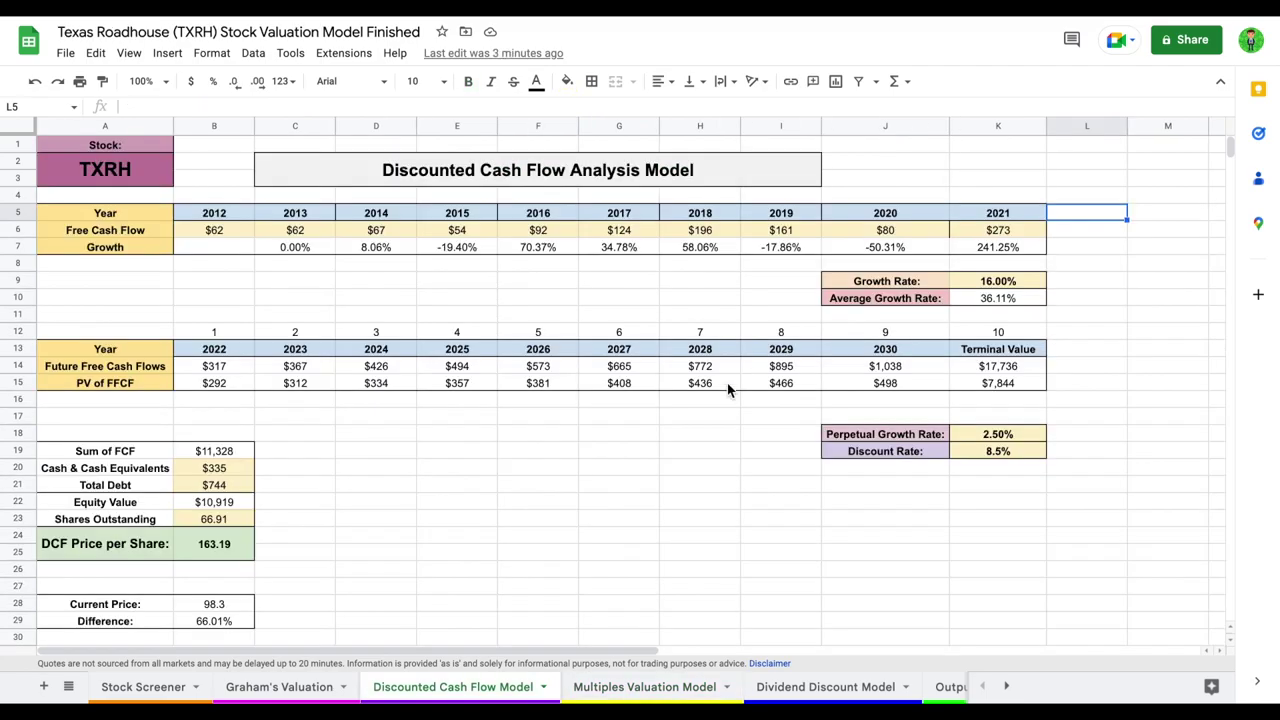
On the Texas Roadhouse Multiples Valuation Model sheet, review the peer companies and the implied TXRH stock price.
left_click(646, 688)
left_click_drag(330, 249, 473, 288)
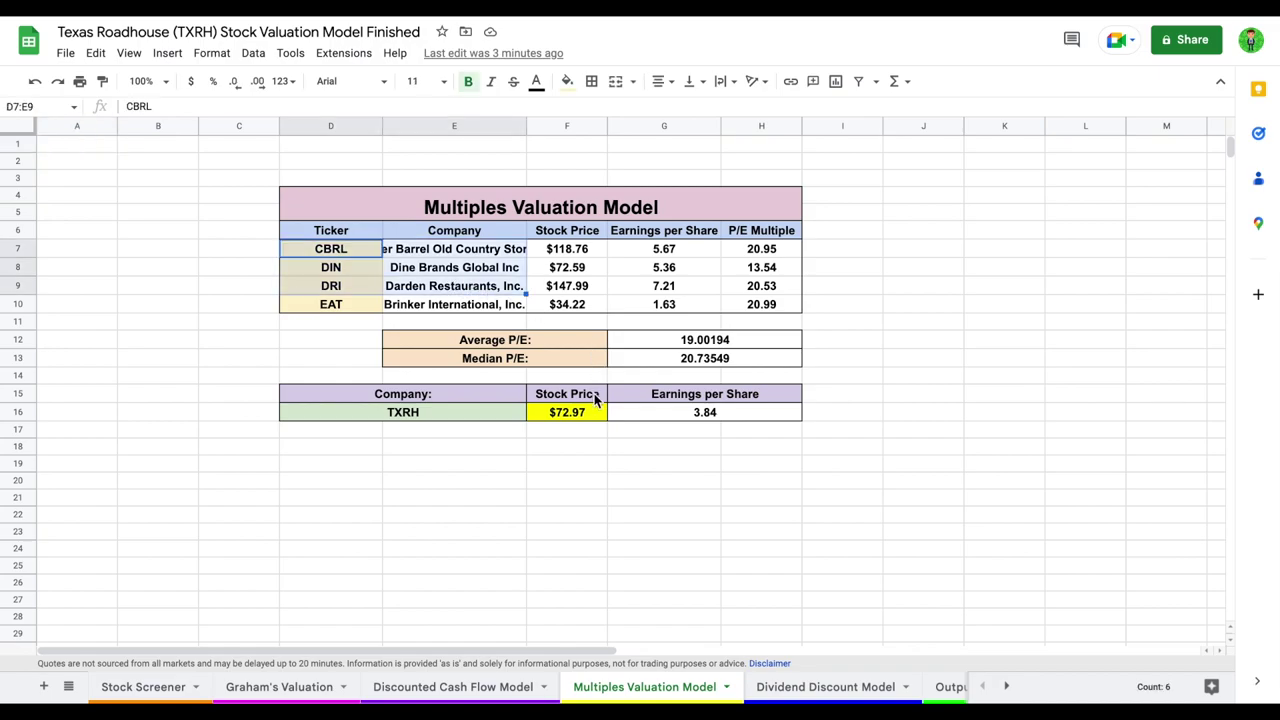
left_click(590, 417)
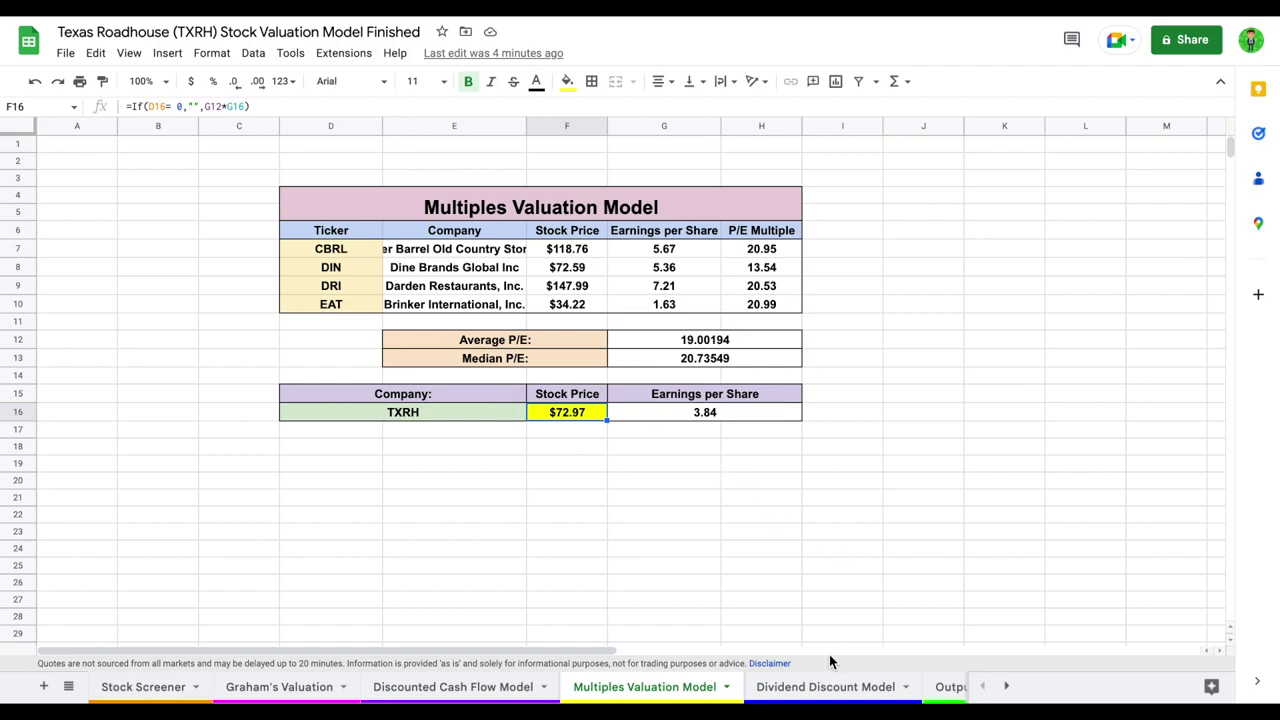
Examine the dividend payout and yearly dividends rows on the Texas Roadhouse Dividend Discount Model sheet.
left_click(838, 687)
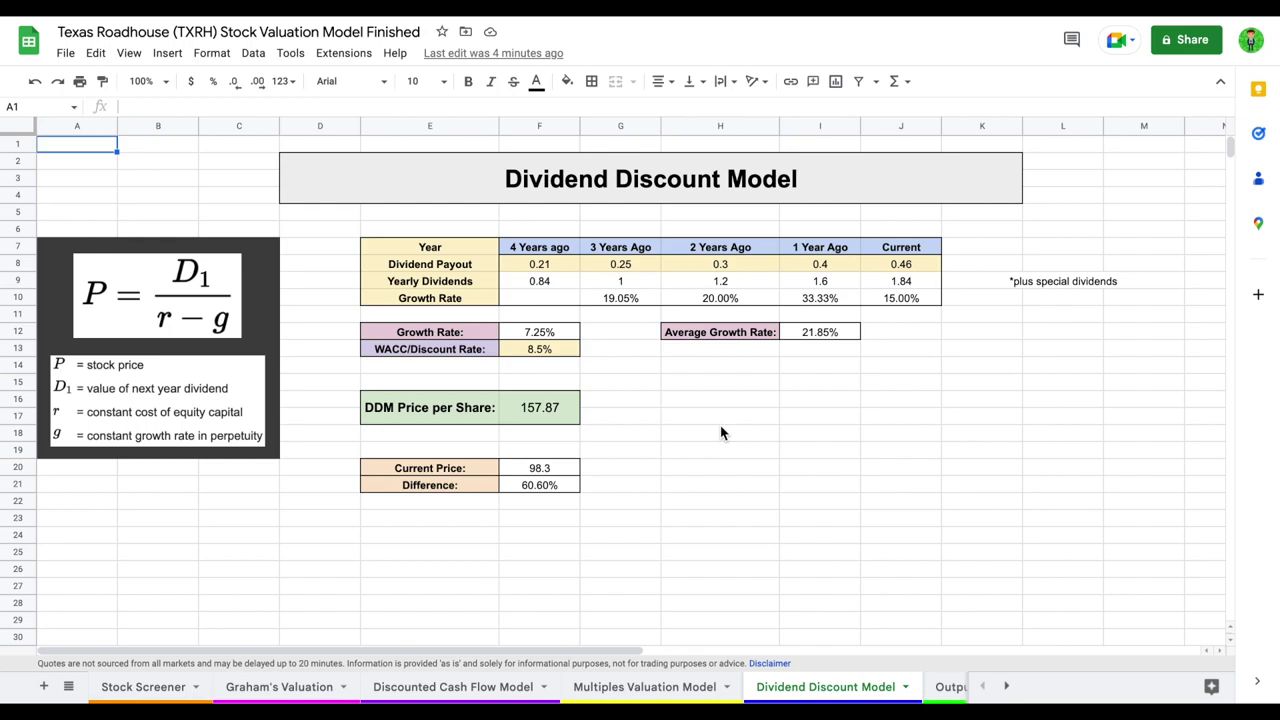
left_click(557, 266)
left_click_drag(808, 272, 880, 280)
left_click(555, 284)
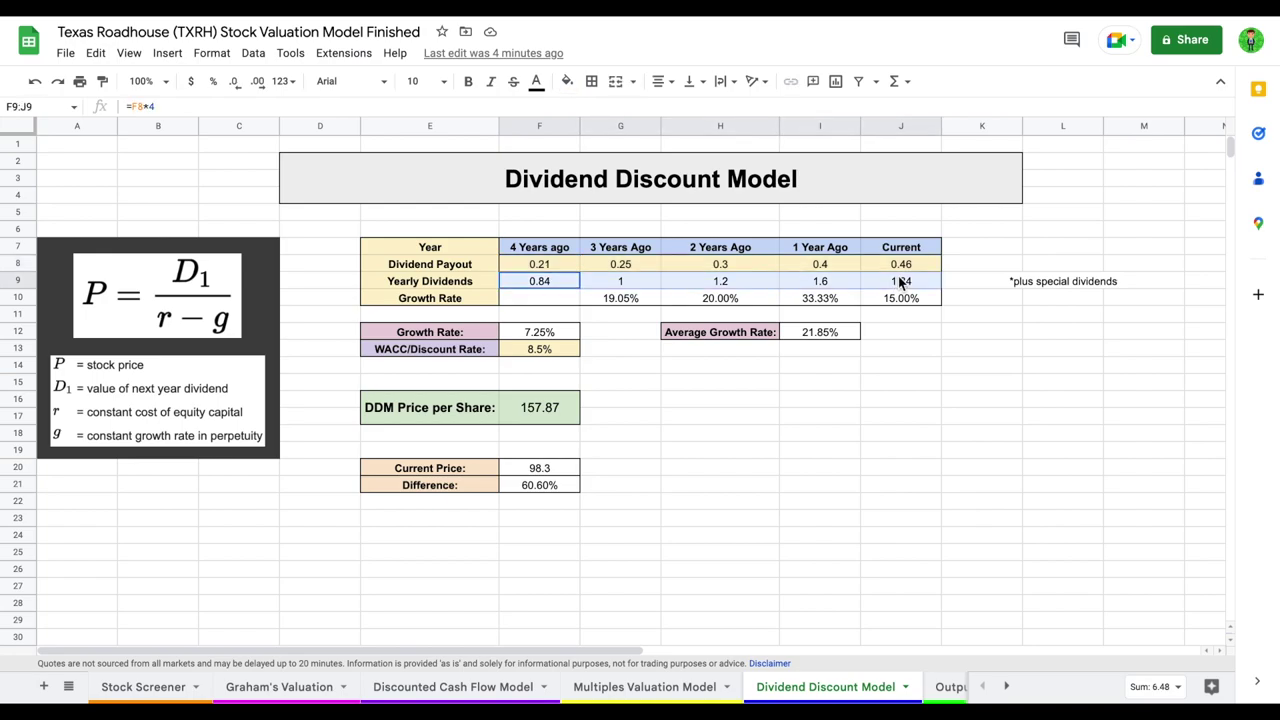
Examine the yearly dividend growth rates on the Texas Roadhouse Dividend Discount Model sheet, from three years ago to the current year.
left_click(642, 300)
left_click_drag(766, 293, 908, 295)
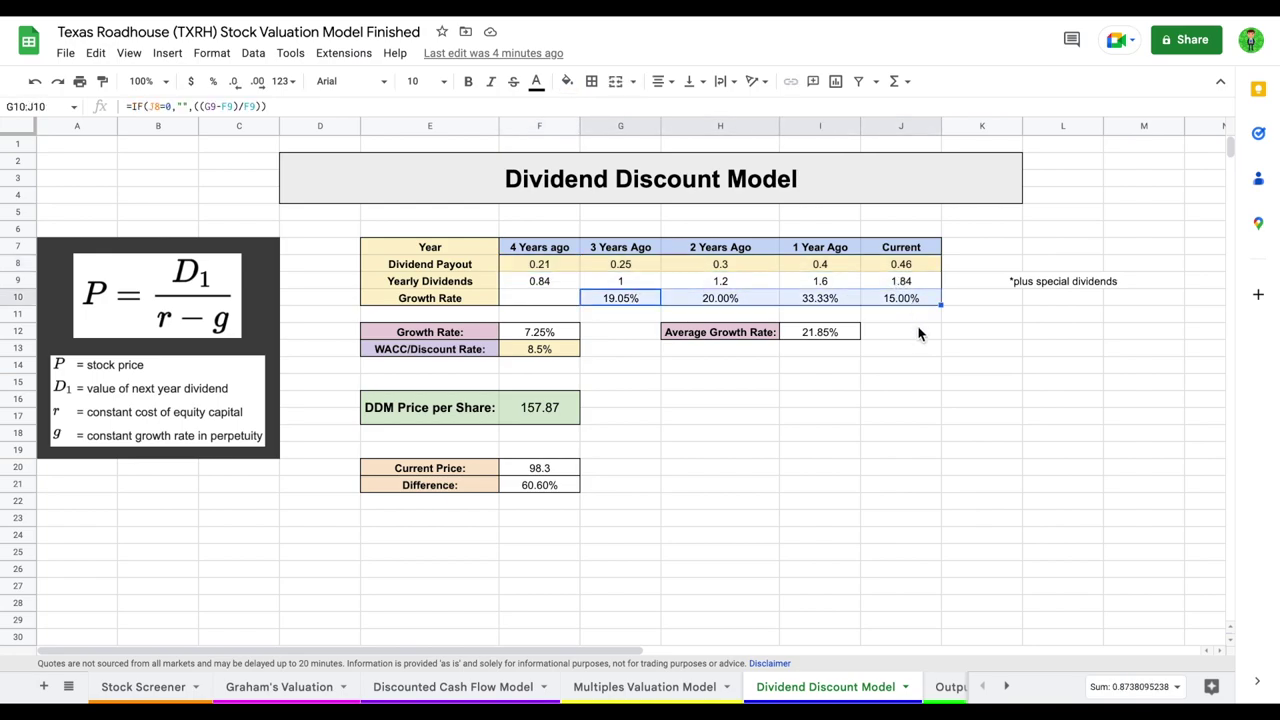
left_click(920, 335)
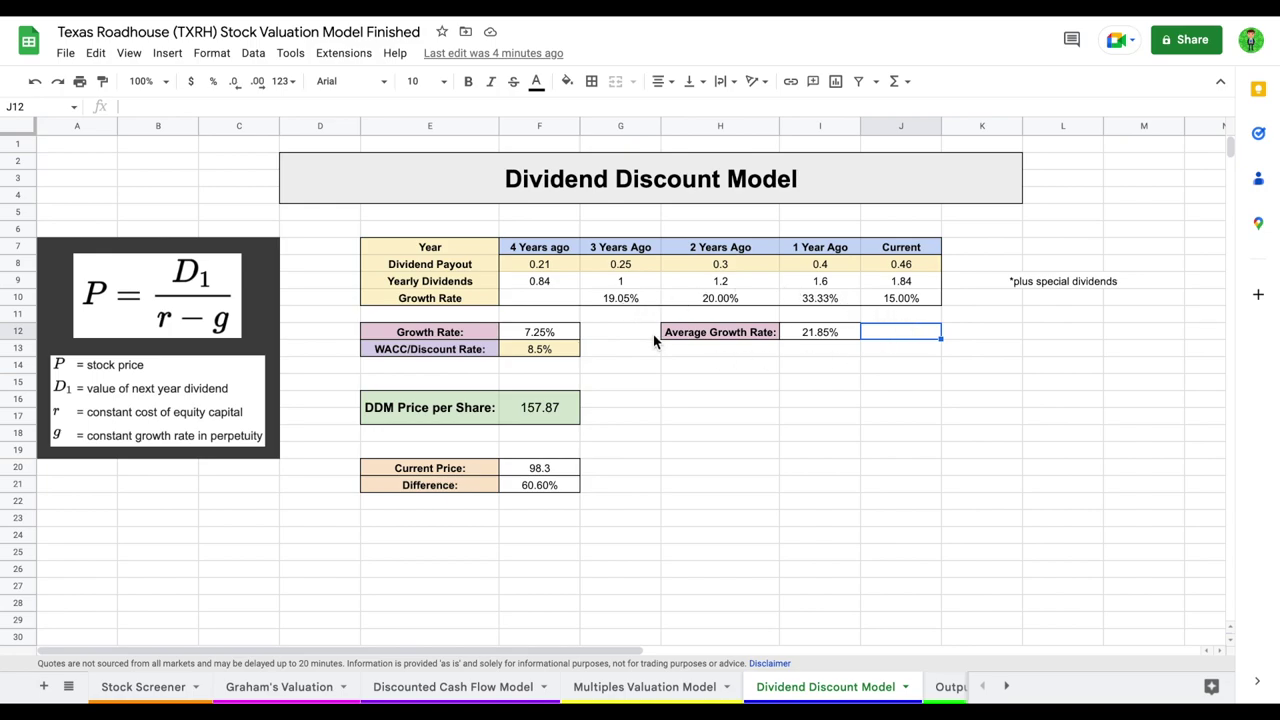
left_click(651, 300)
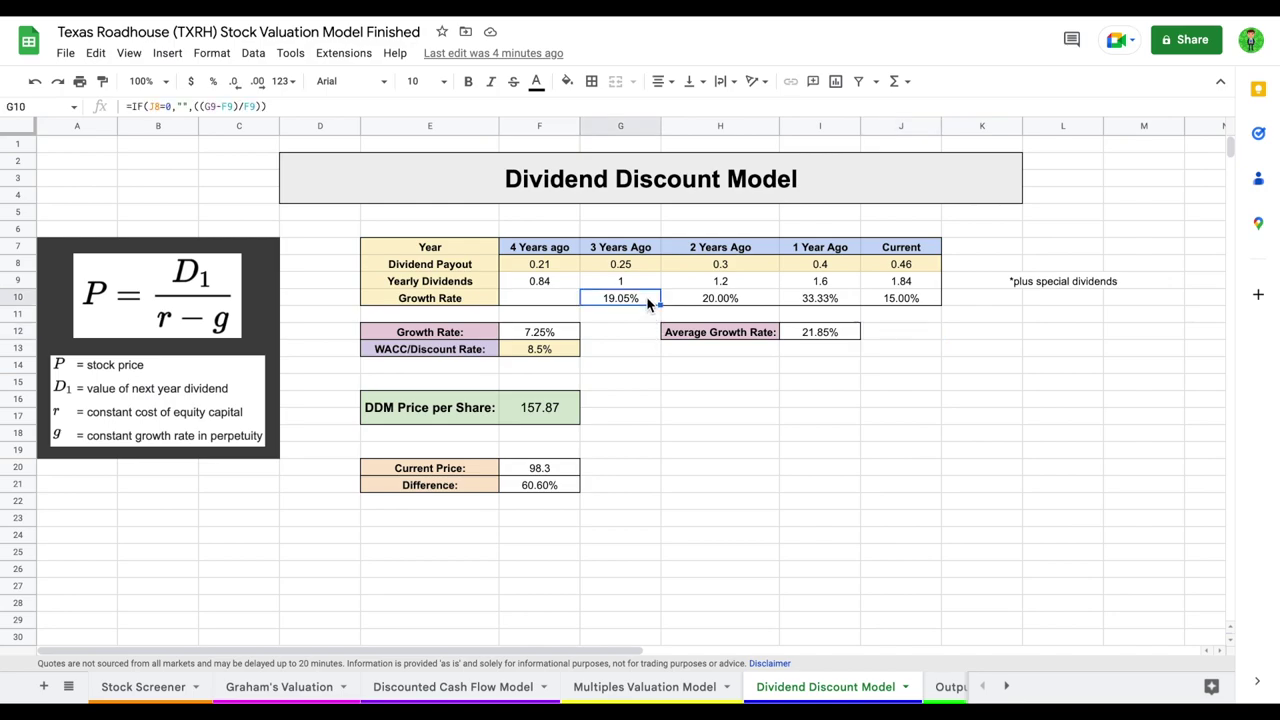
left_click(747, 297)
left_click(836, 298)
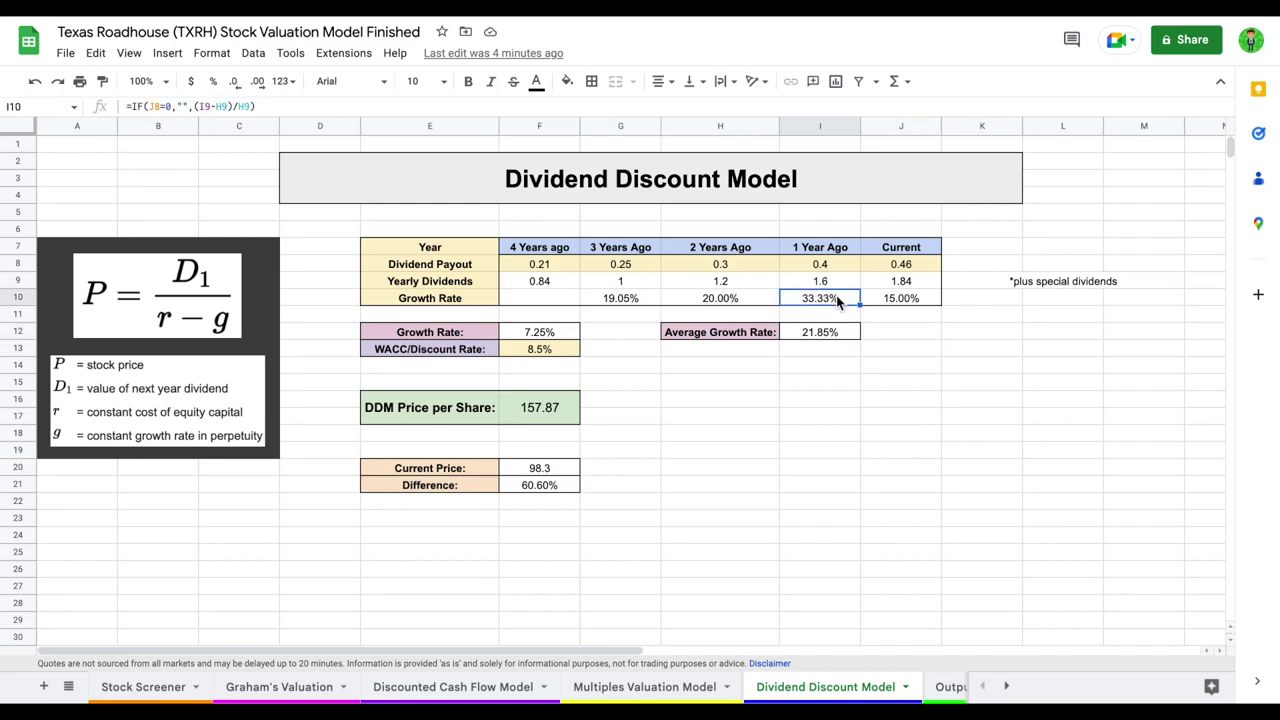
left_click(917, 298)
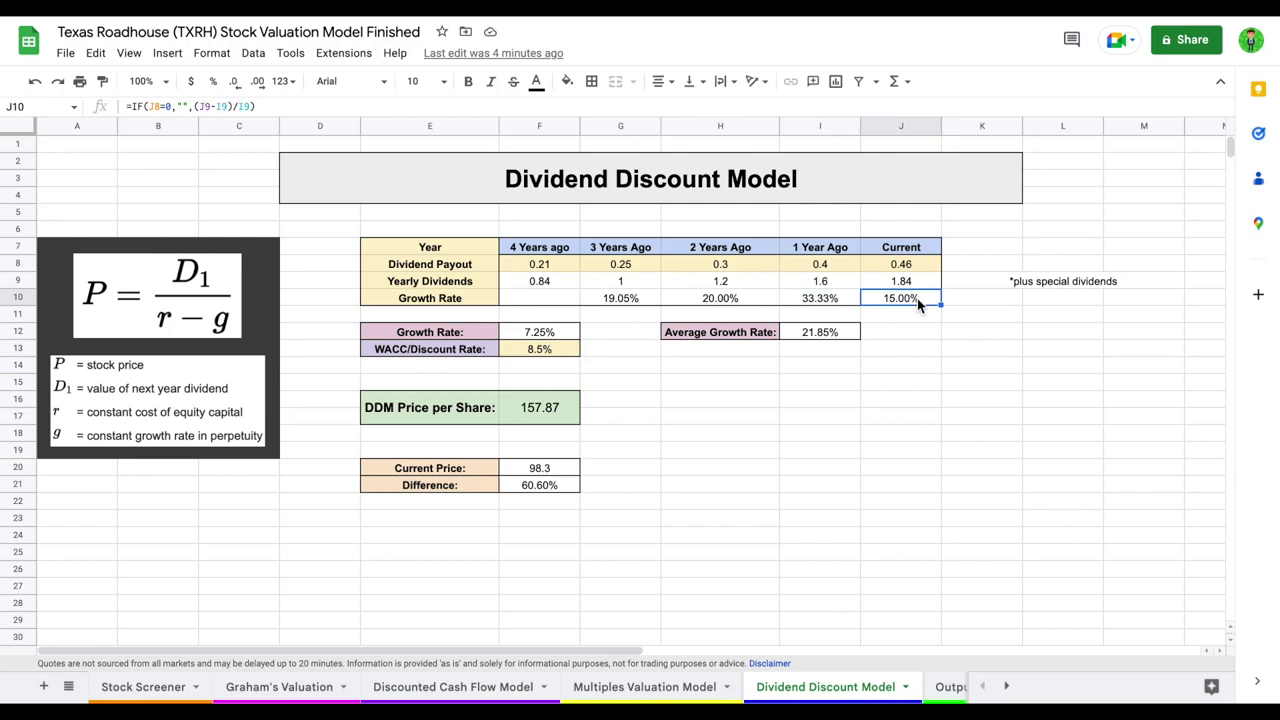
left_click(976, 337)
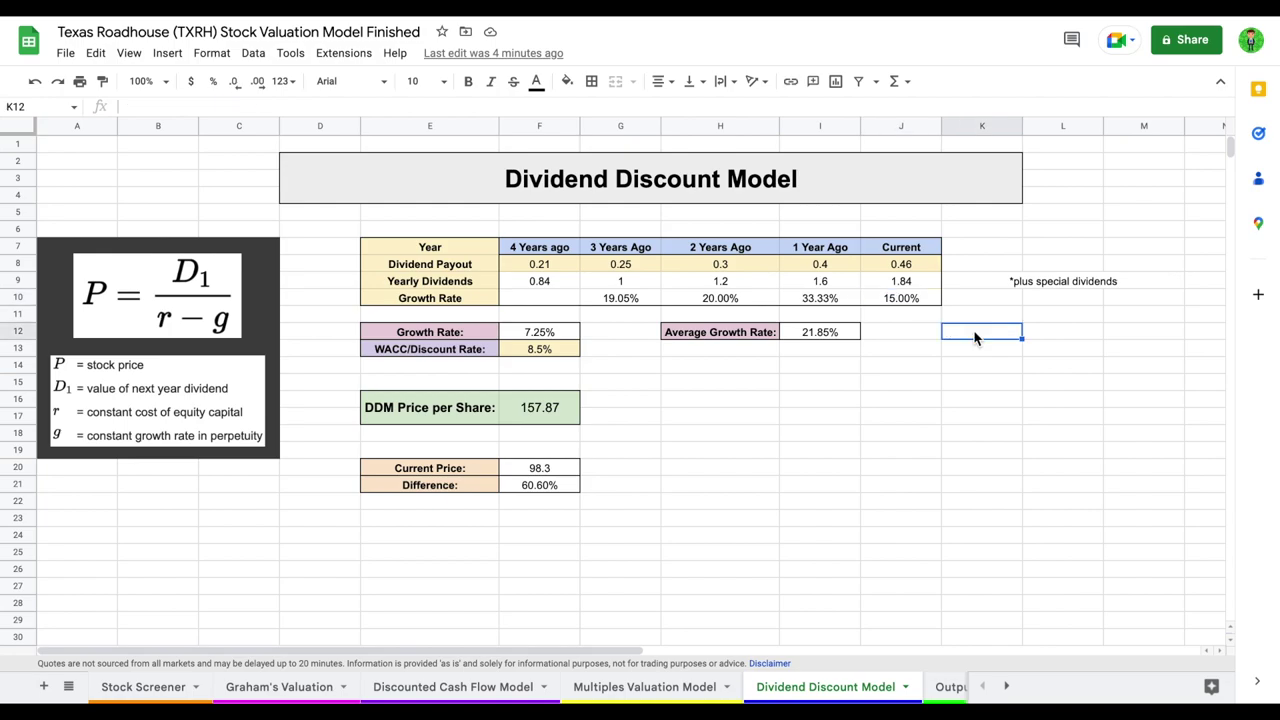
Check Texas Roadhouse's average growth rate, the growth and discount rates used, and the DDM price per share.
left_click_drag(774, 338, 786, 338)
left_click(795, 336)
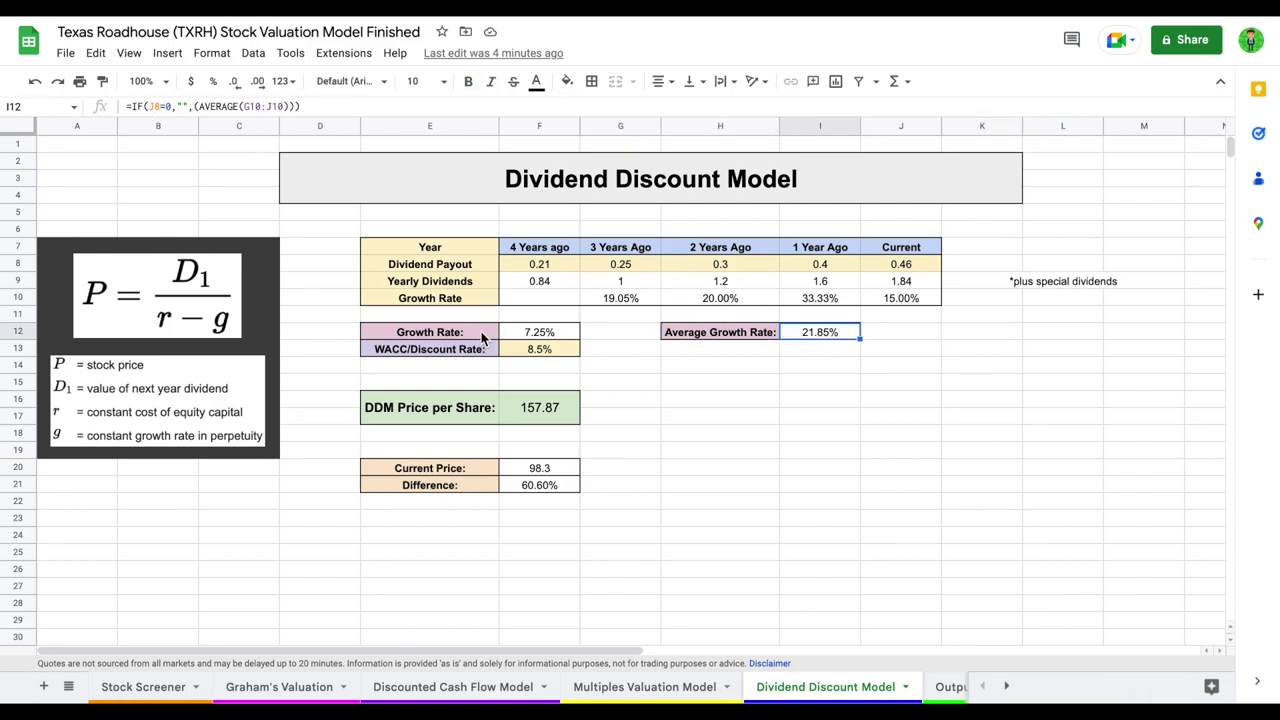
left_click_drag(478, 331, 540, 337)
left_click(557, 335)
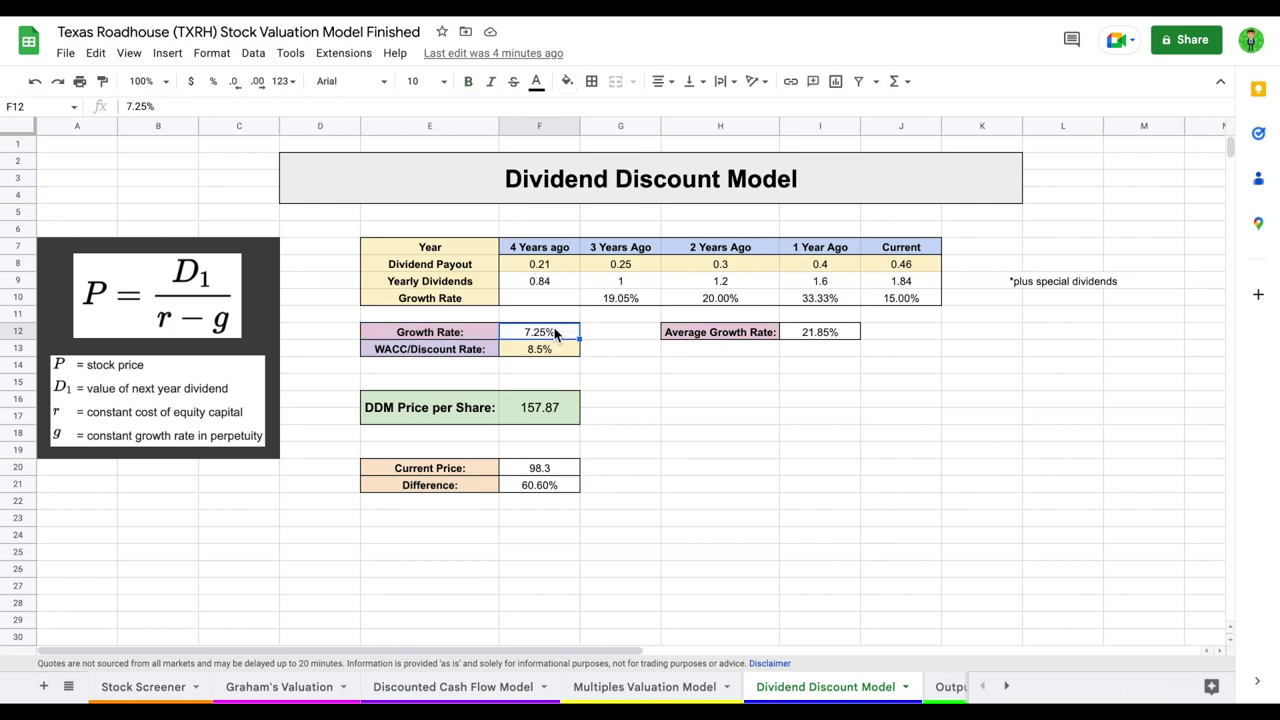
left_click_drag(468, 352, 515, 347)
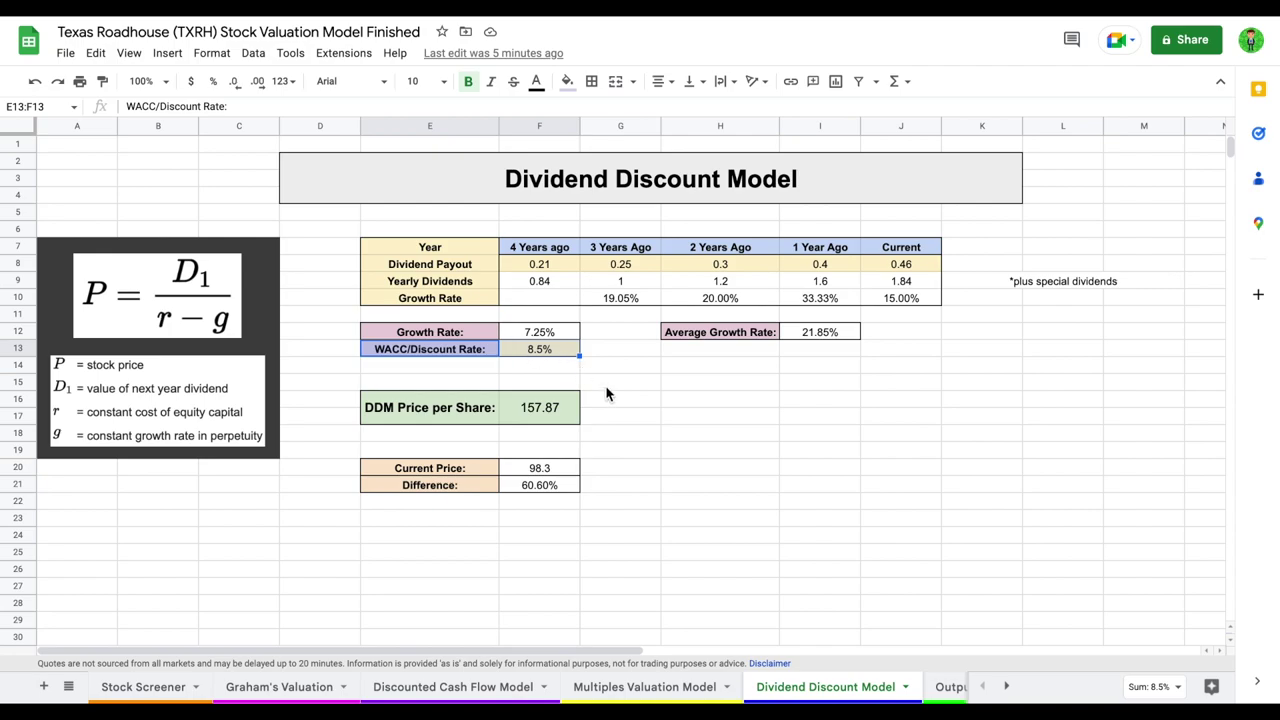
left_click_drag(487, 426, 540, 422)
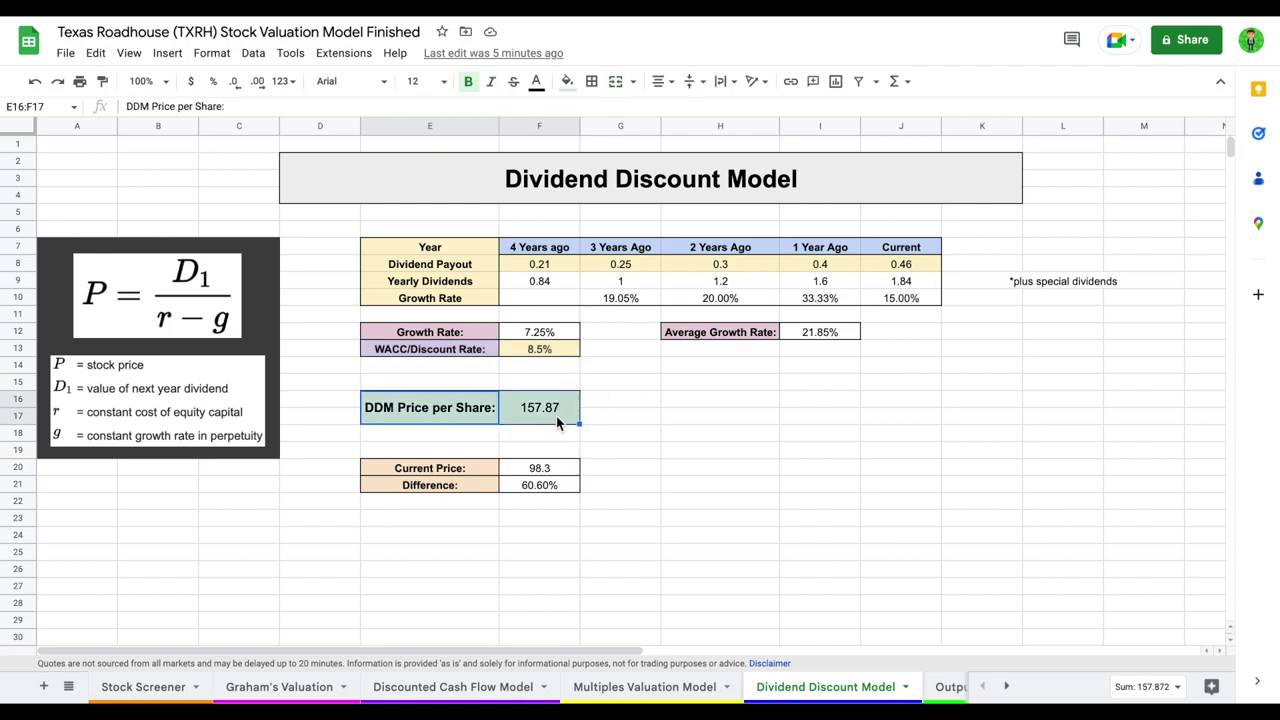
left_click(538, 421)
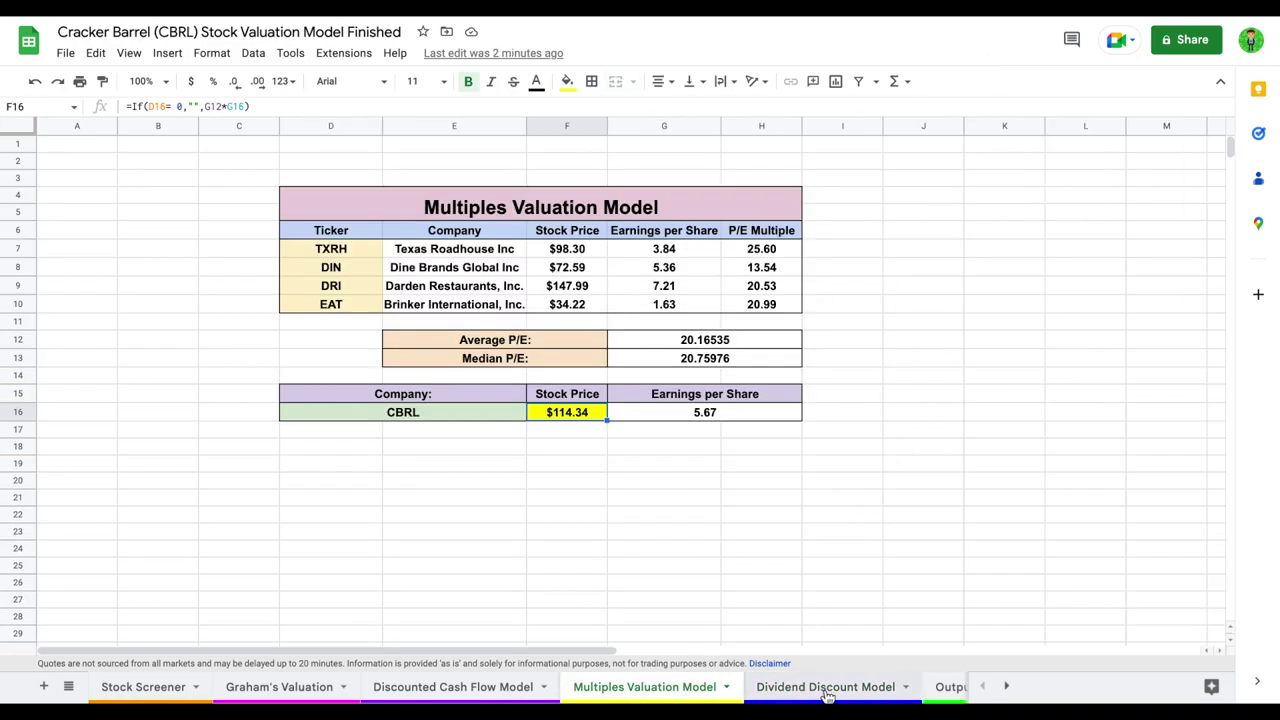
On the Cracker Barrel Dividend Discount Model sheet, examine the yearly dividend growth rates and the special dividends note.
left_click(827, 690)
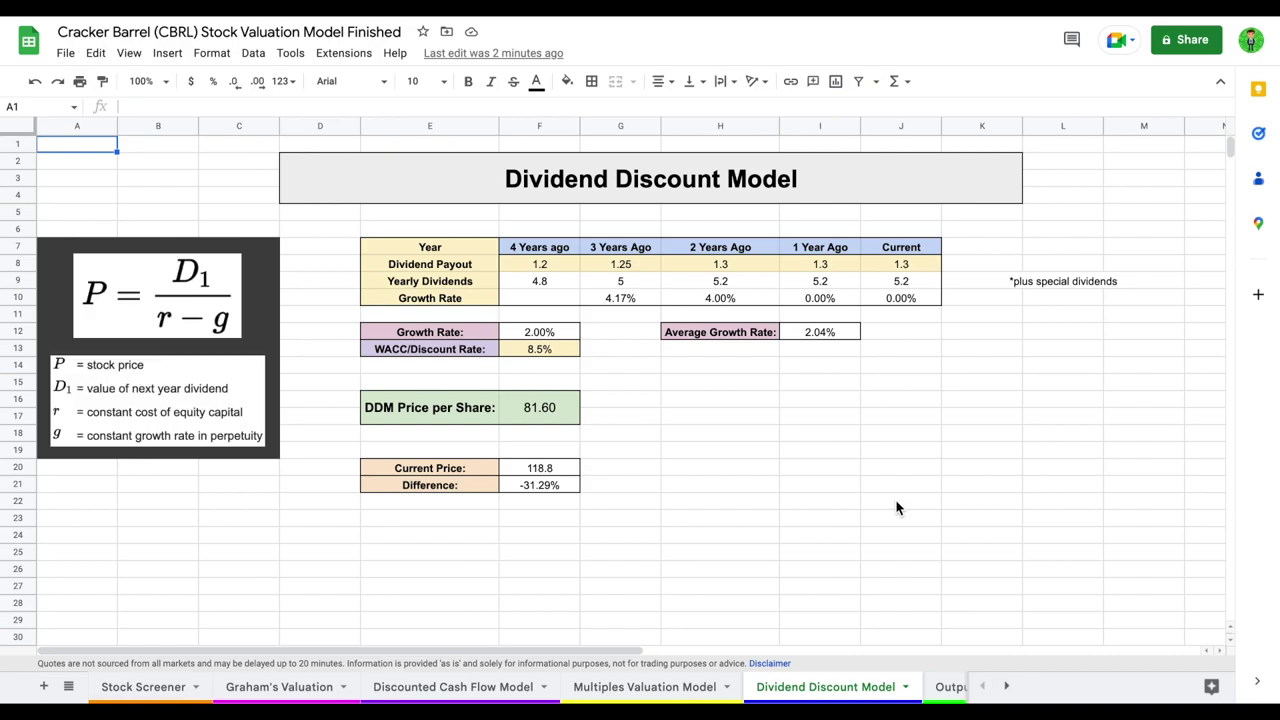
left_click(636, 303)
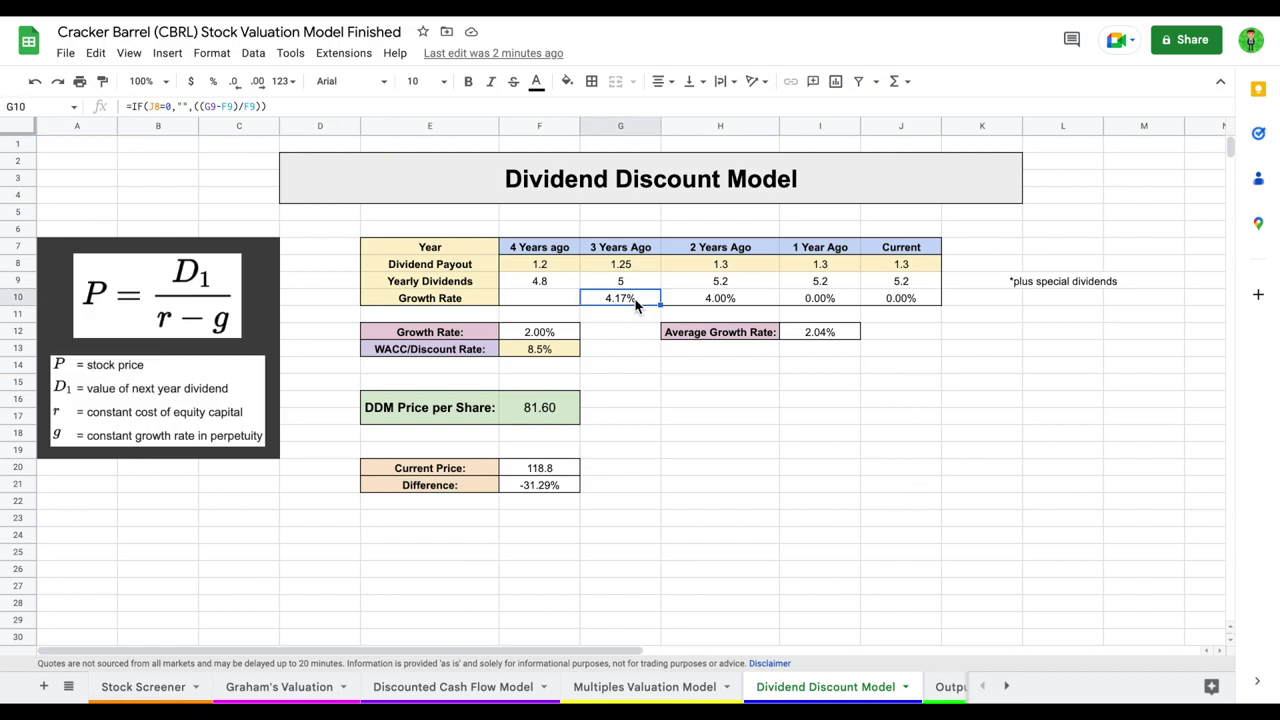
left_click(731, 297)
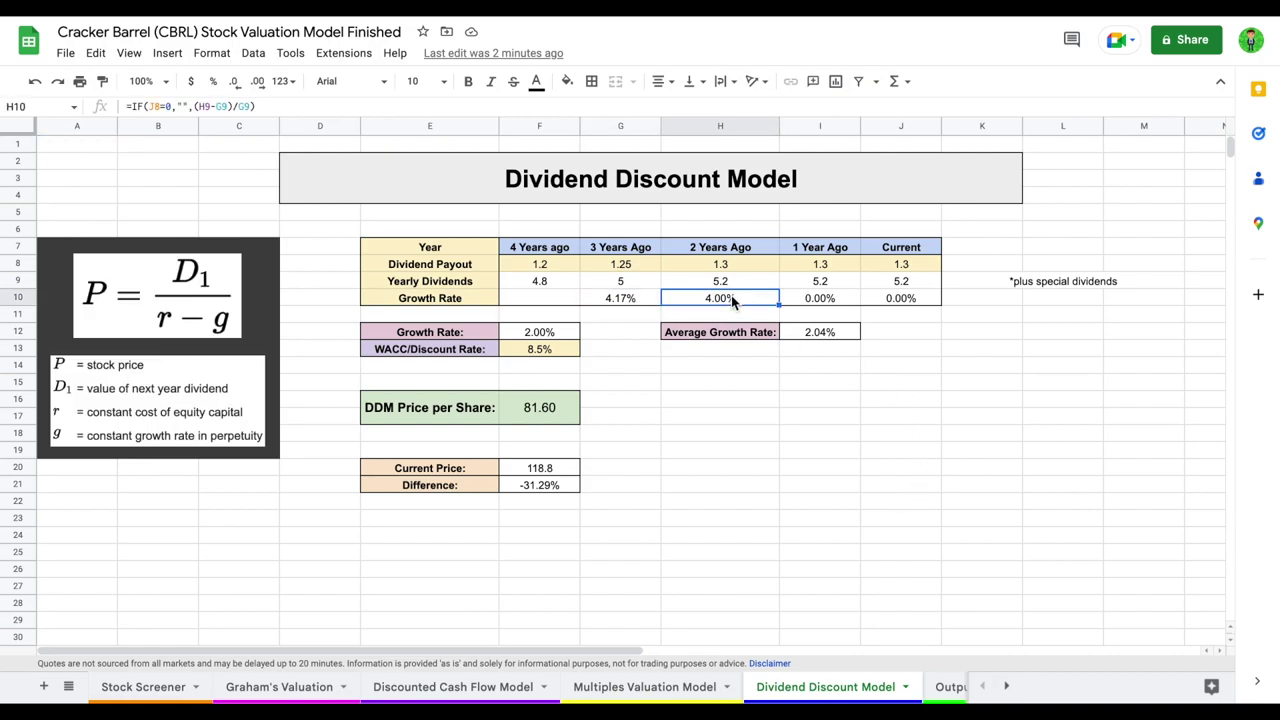
left_click(820, 299)
left_click(895, 300, "shift")
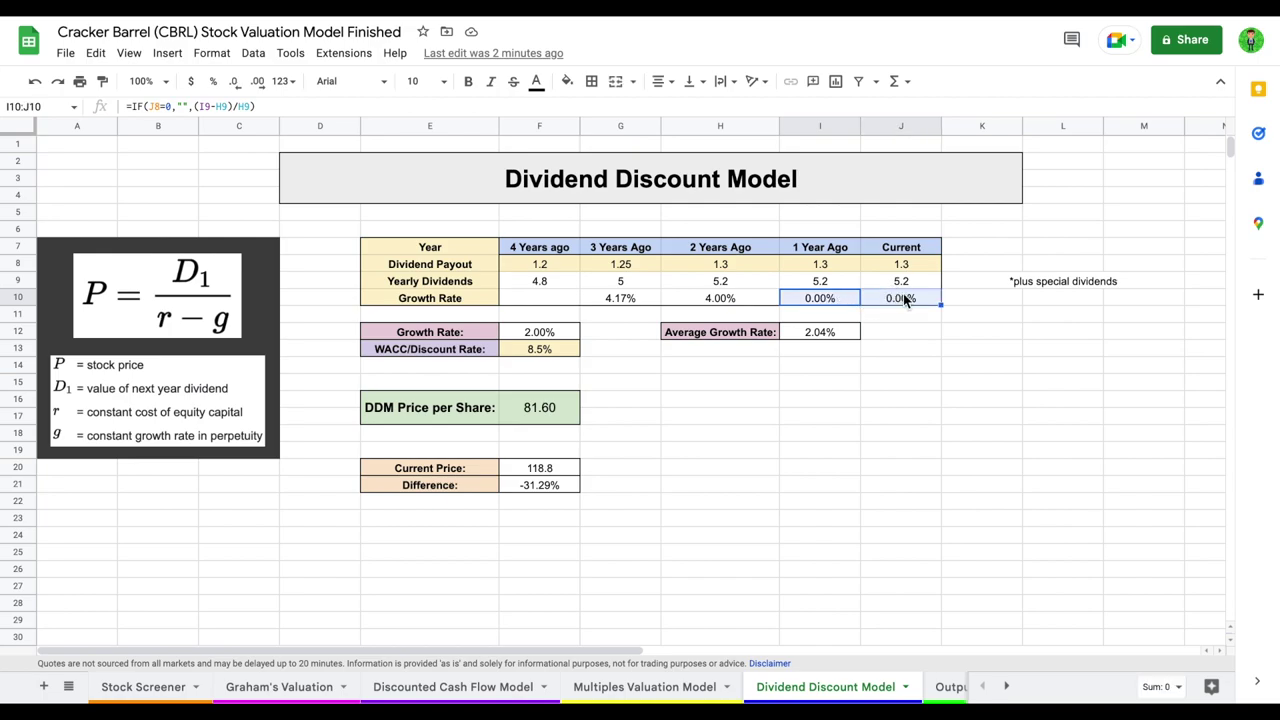
left_click(1012, 318)
left_click(1038, 286)
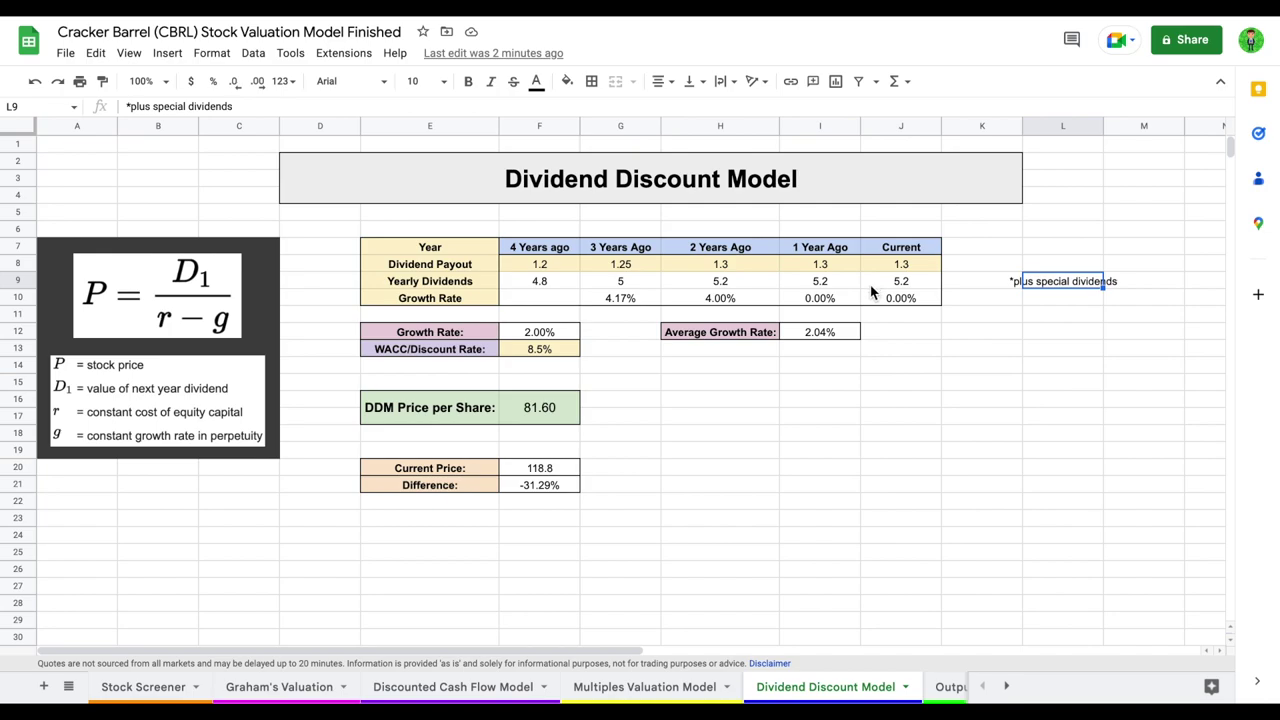
left_click_drag(816, 297, 880, 307)
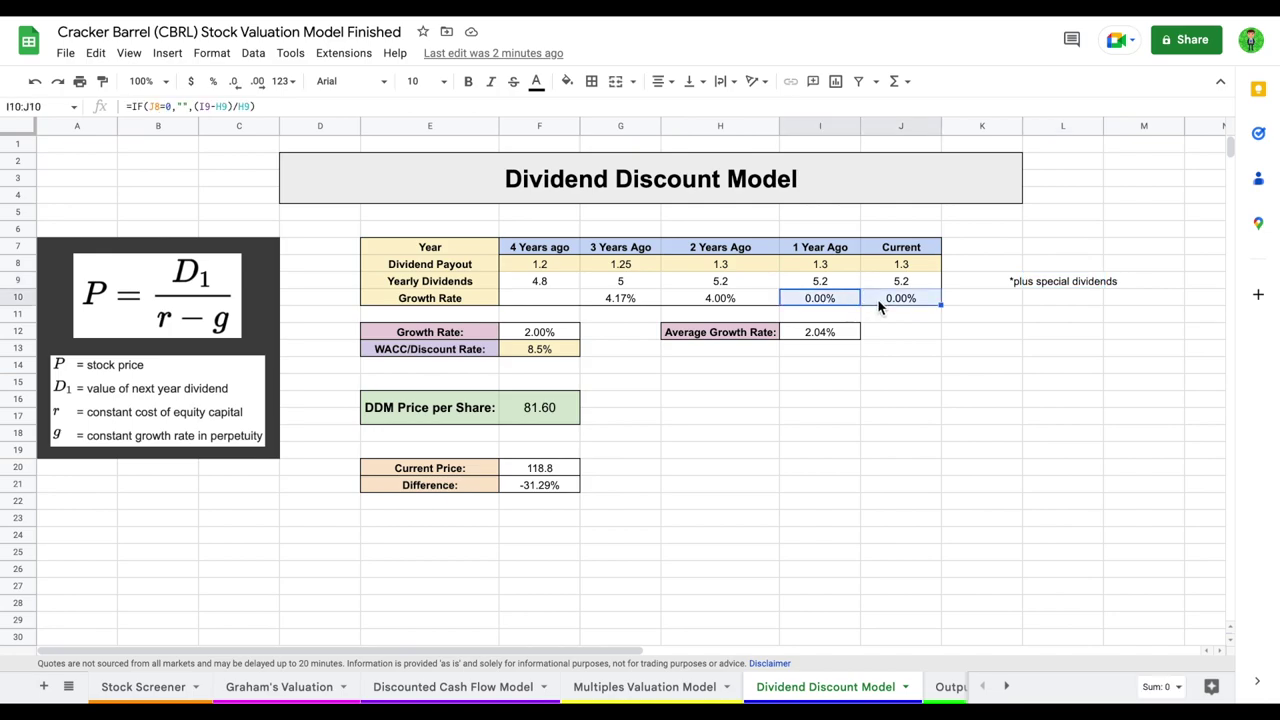
Check Cracker Barrel's payout ratio in the Dividend Data table of the Stock Screener sheet.
left_click(160, 688)
scroll(885, 400, "right", 5)
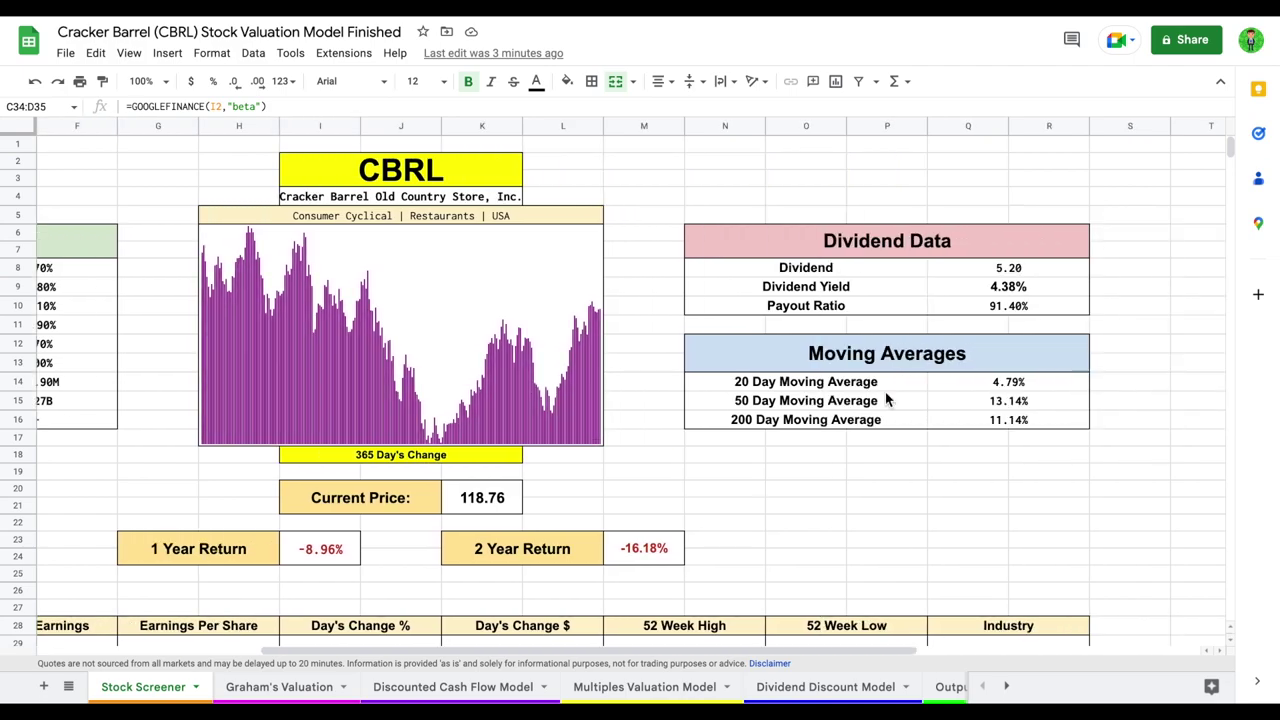
left_click(877, 307)
left_click(973, 305, "shift")
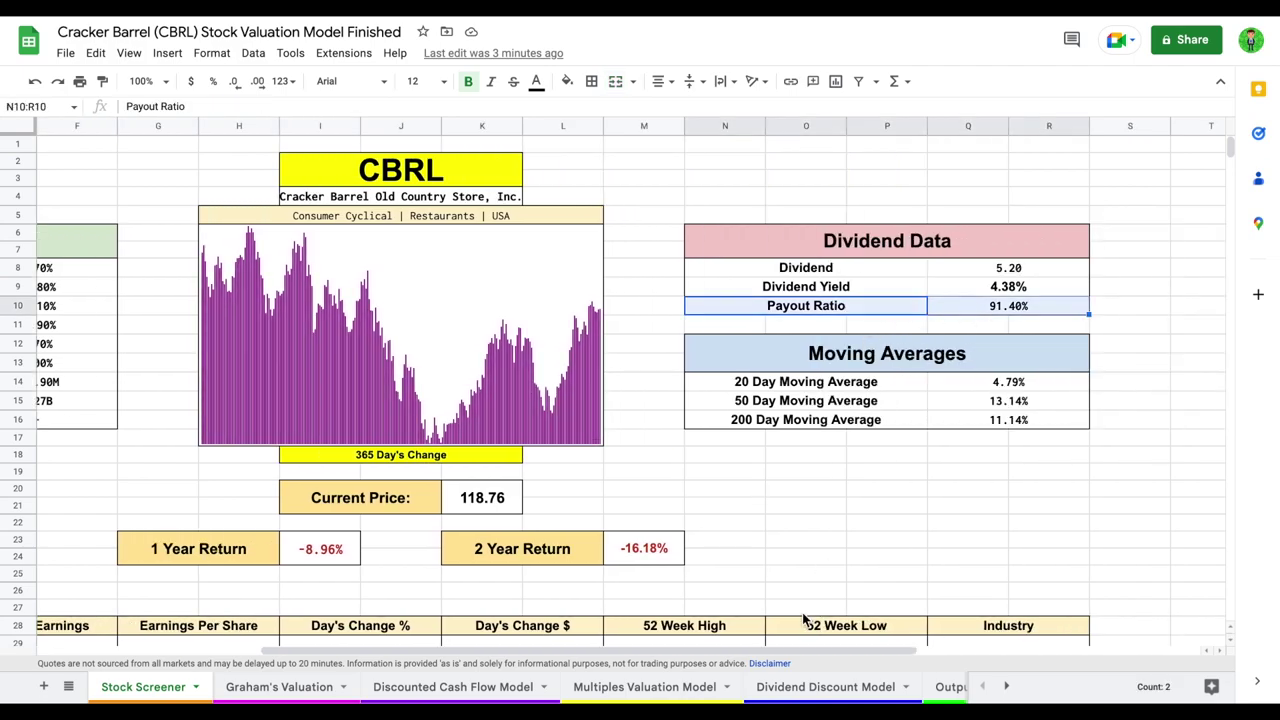
Return to Cracker Barrel's Dividend Discount Model sheet and compare the DDM price per share with the current price.
left_click(835, 688)
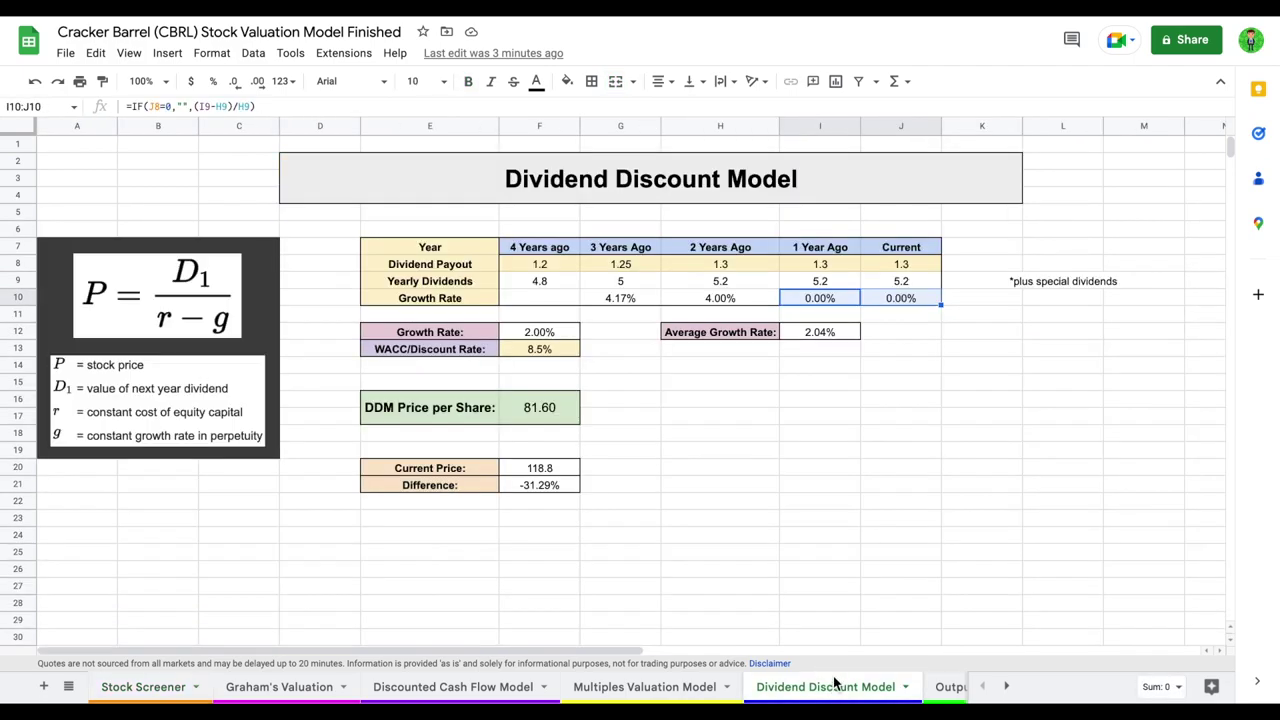
left_click(797, 410)
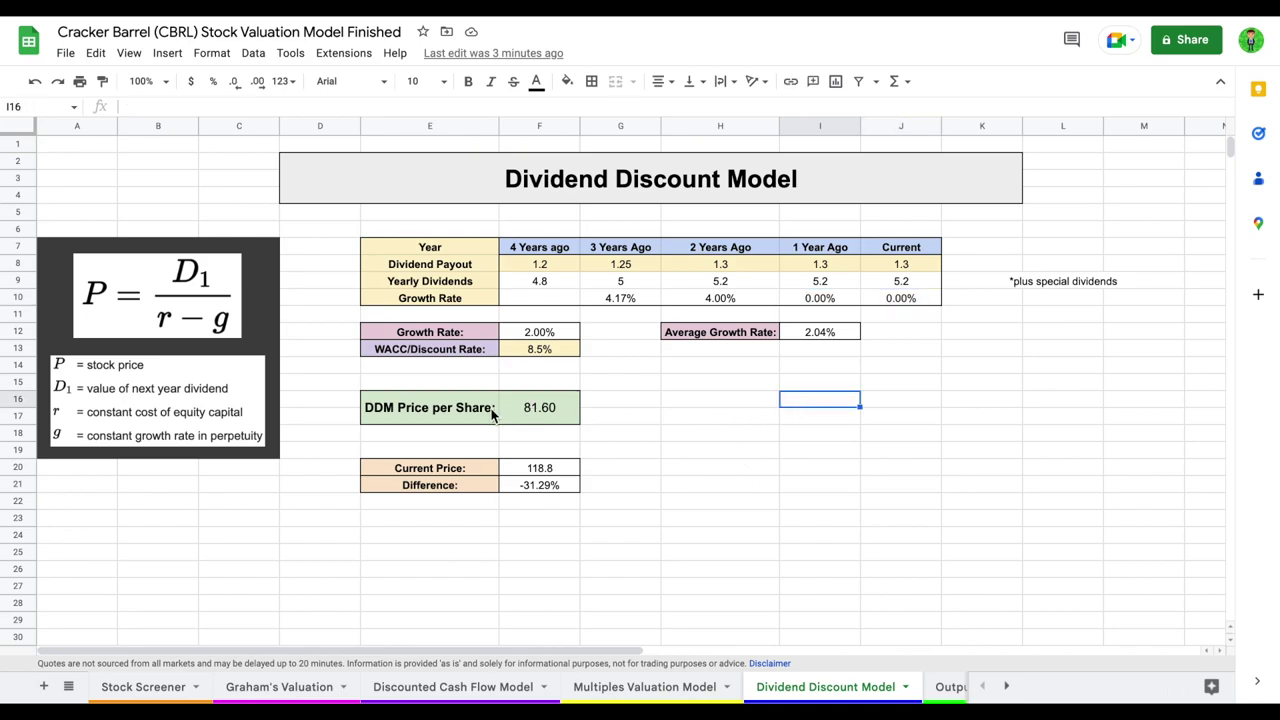
left_click(474, 417)
left_click_drag(480, 474, 526, 478)
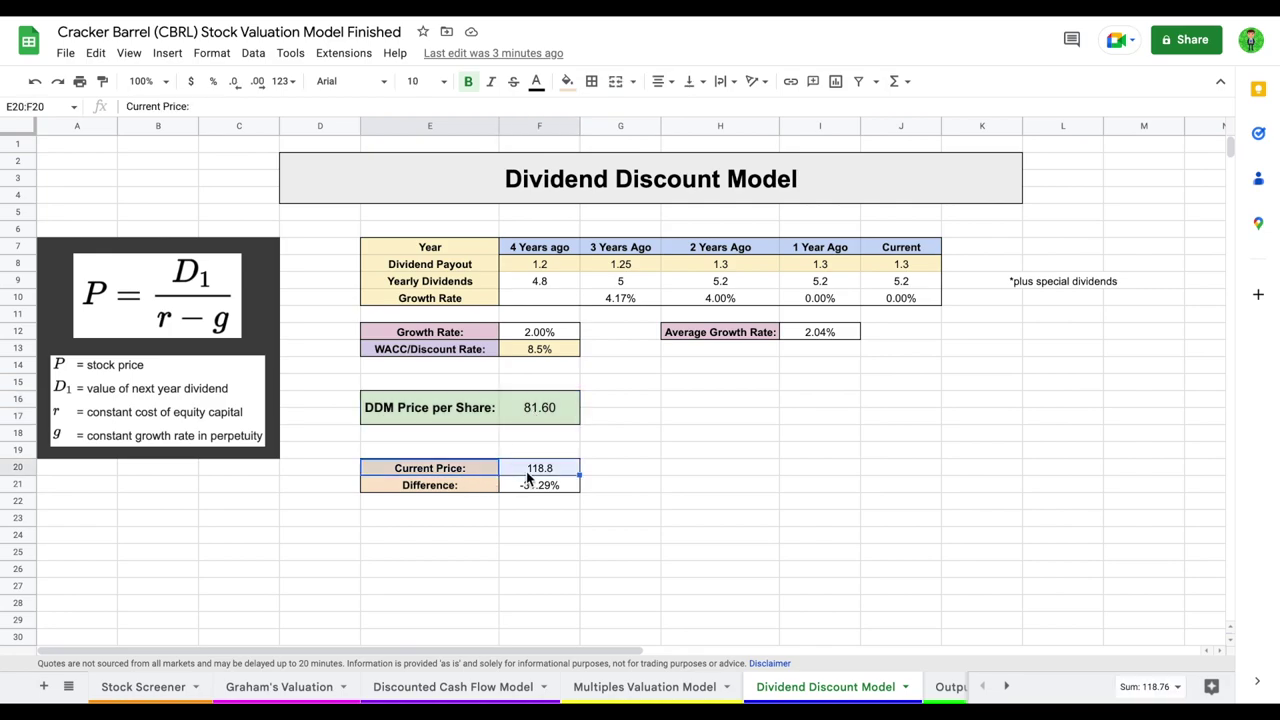
Open Cracker Barrel's Output sheet and check the intrinsic value averaged from the four valuation models.
left_click(941, 685)
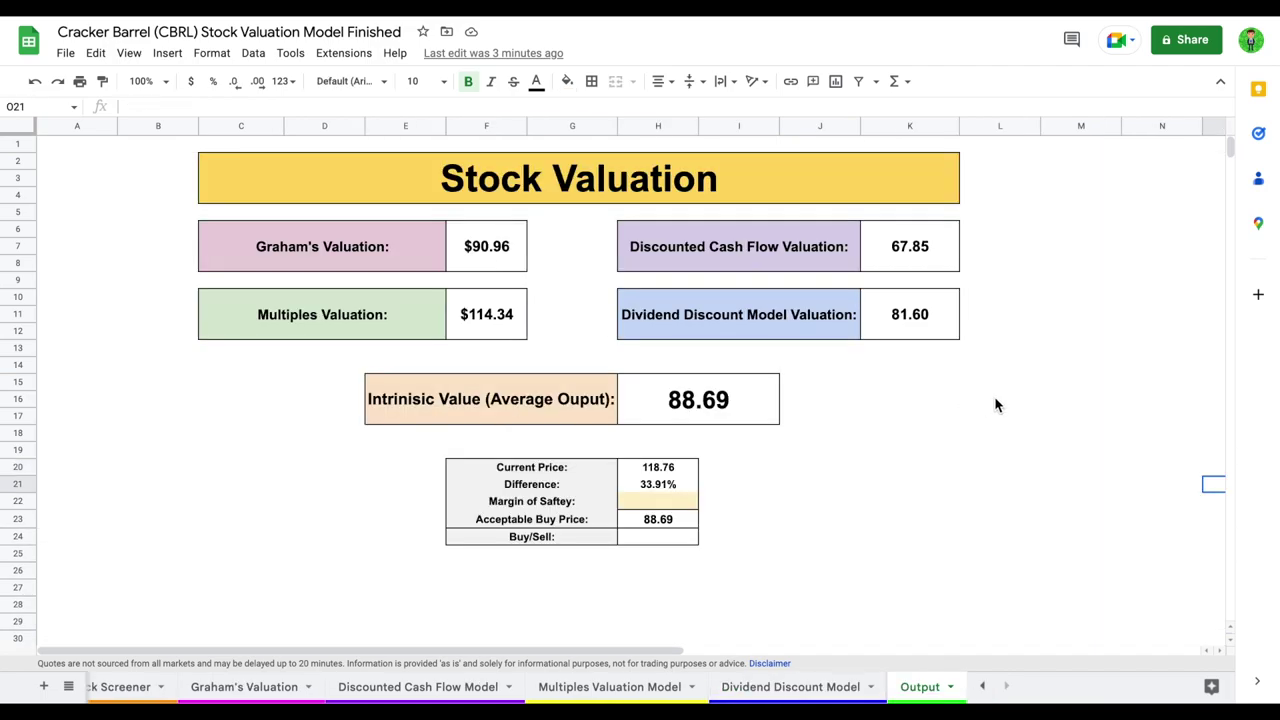
left_click(610, 412)
left_click(677, 414)
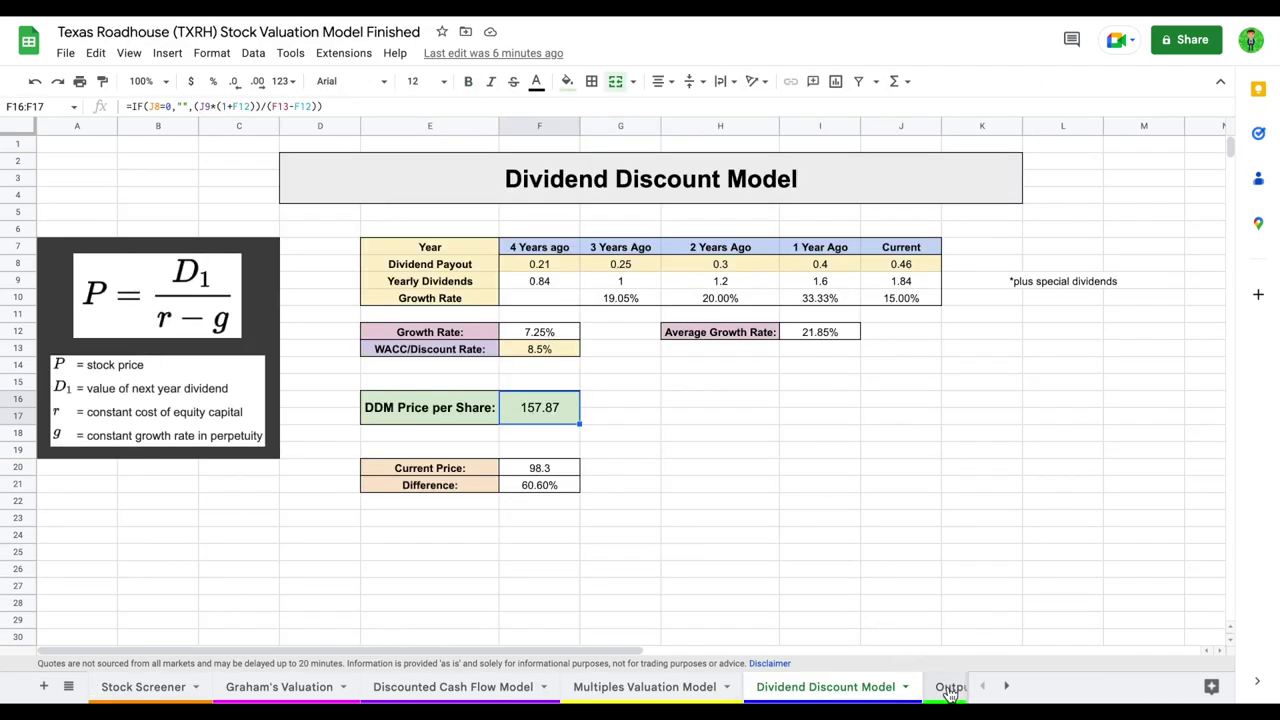
Compare the intrinsic value with the current price on the Texas Roadhouse Output sheet, and likewise on Cracker Barrel's.
left_click(950, 688)
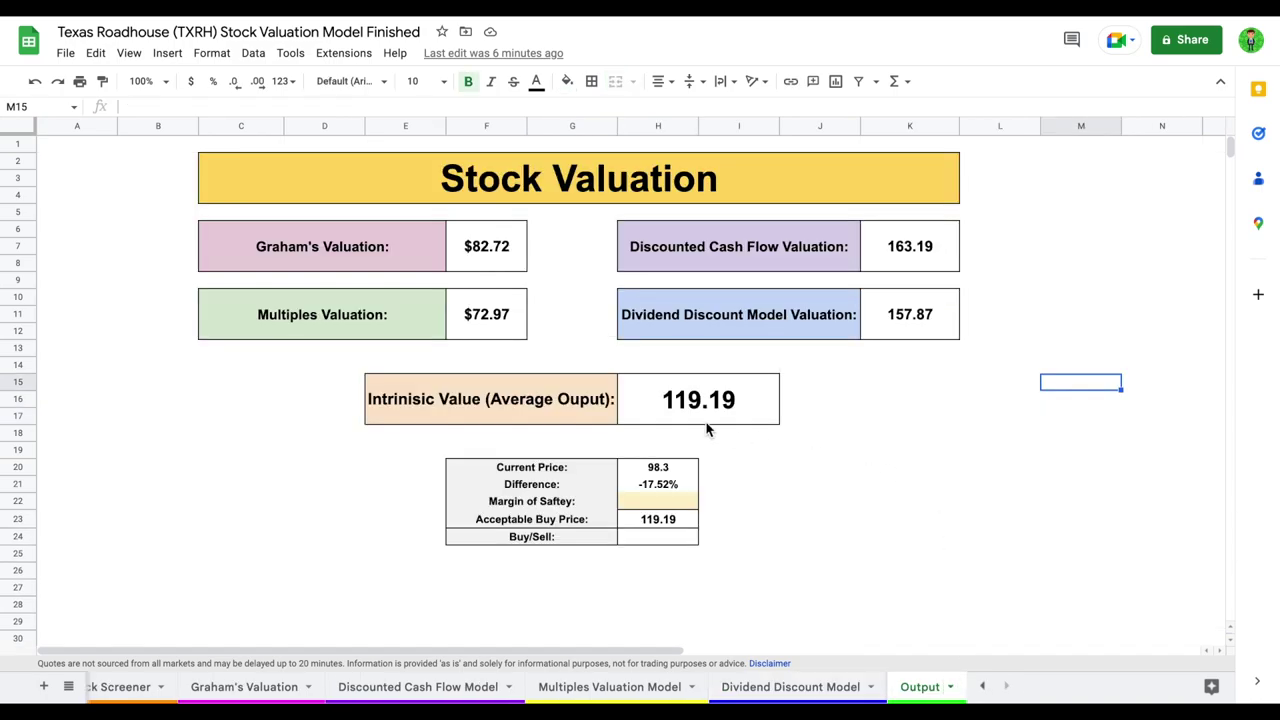
left_click_drag(557, 414, 657, 414)
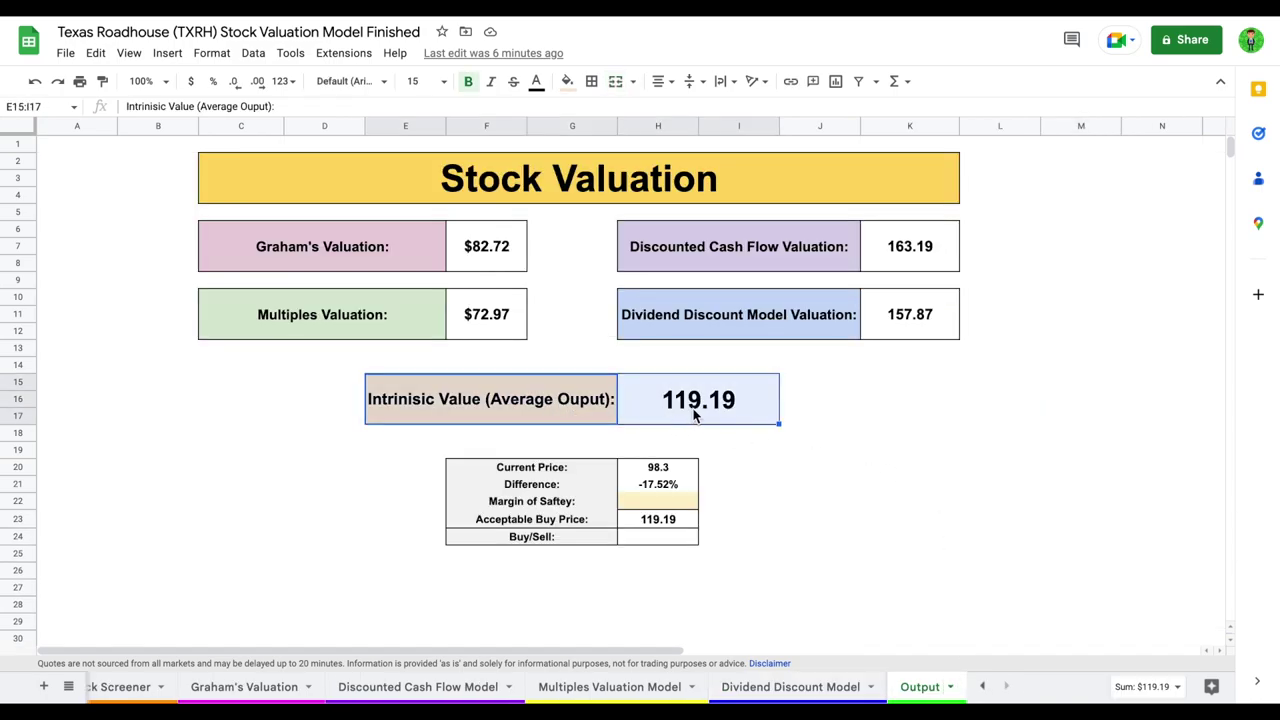
left_click(657, 414)
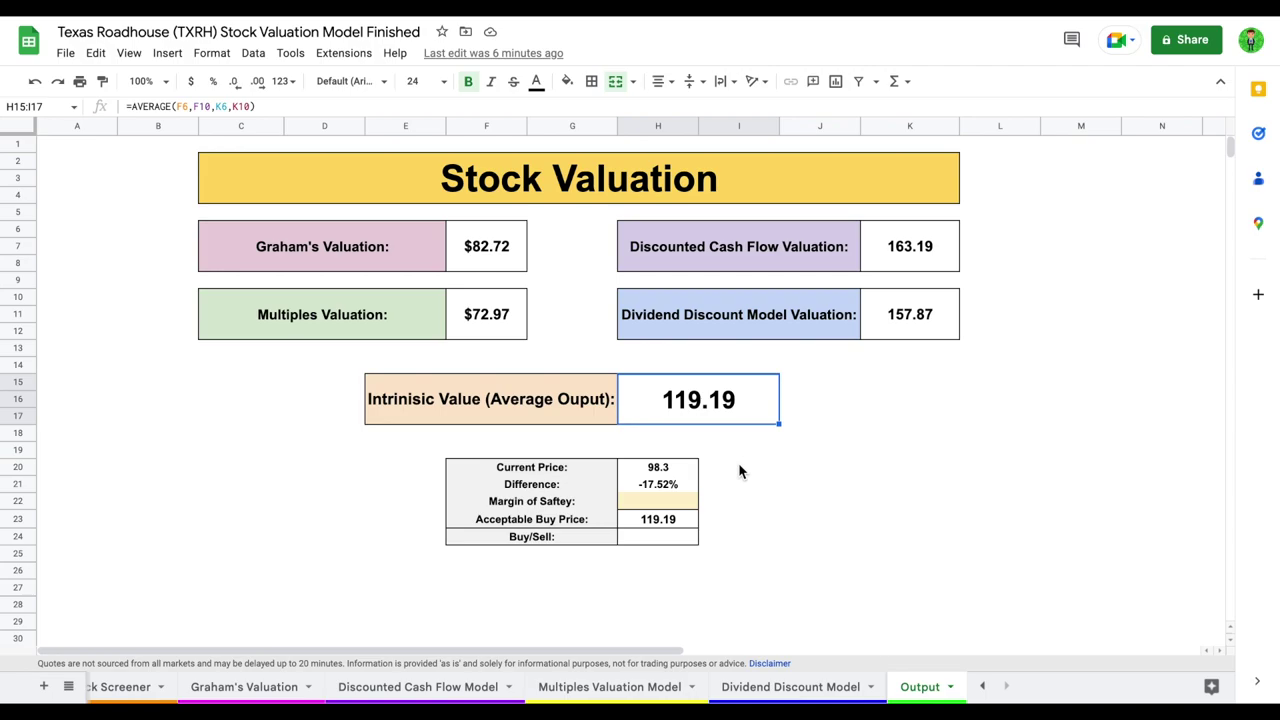
left_click(884, 485)
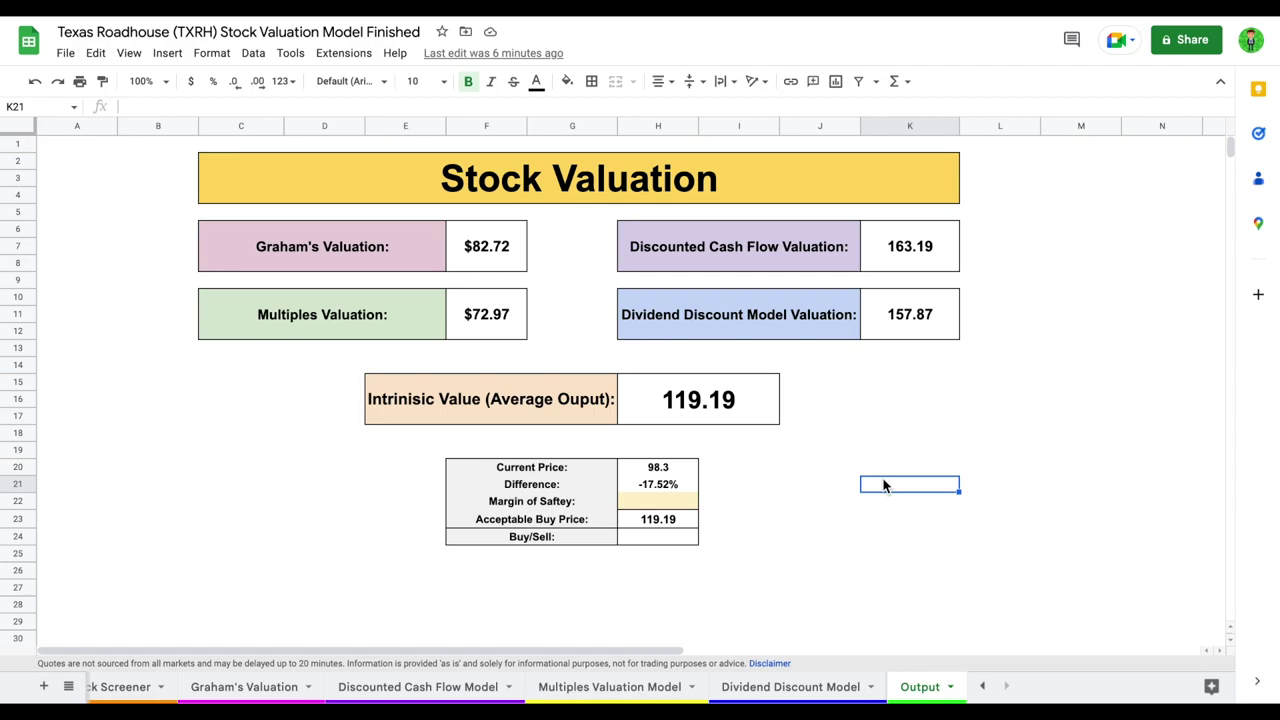
left_click_drag(572, 410, 675, 405)
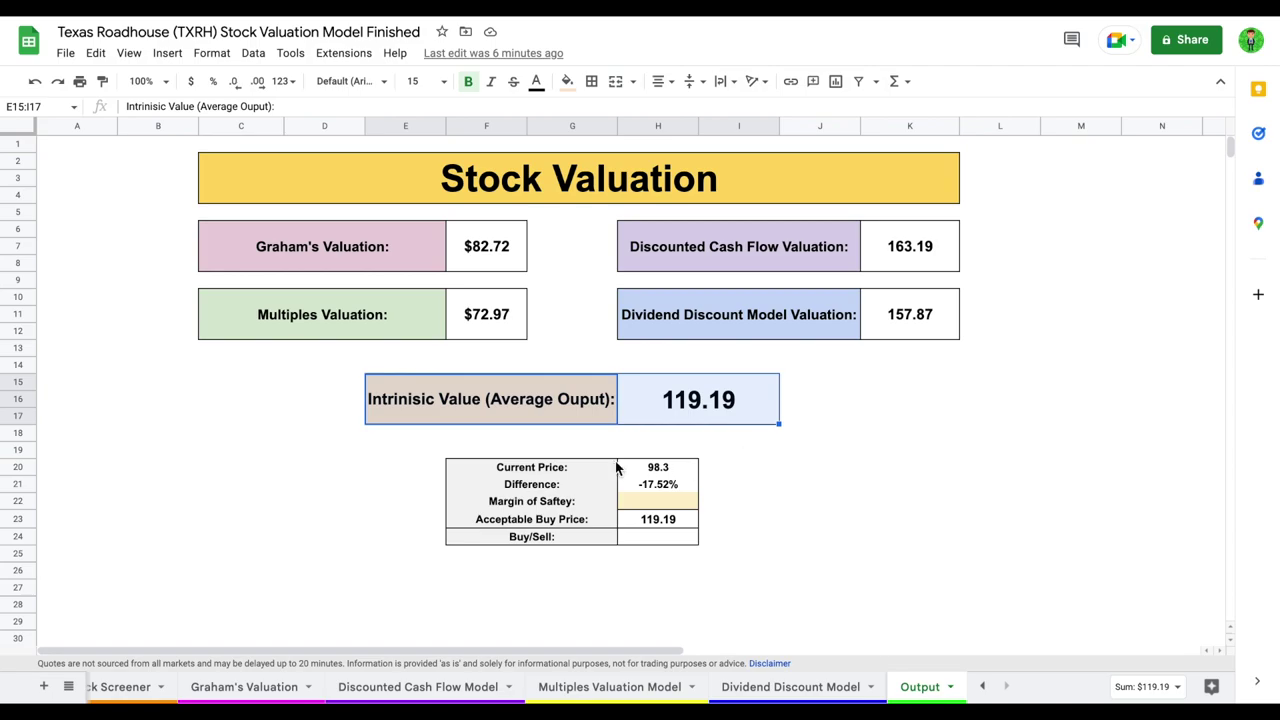
left_click_drag(591, 464, 658, 467)
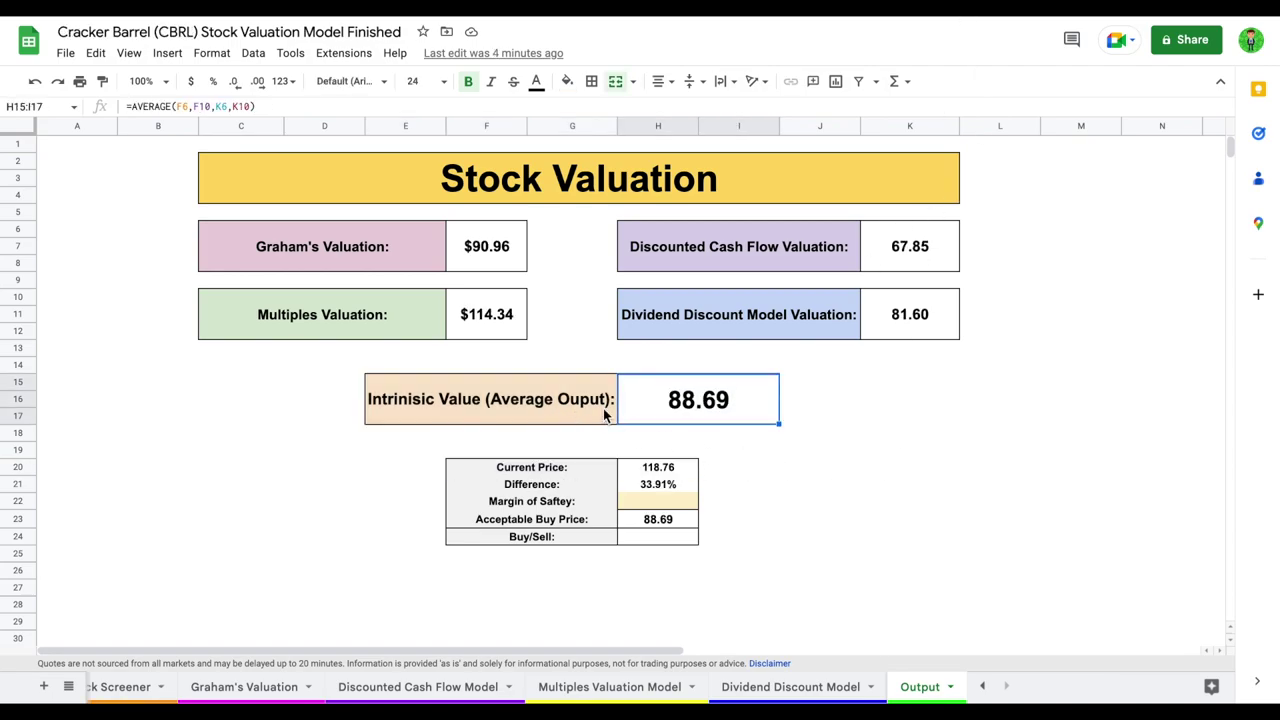
left_click_drag(586, 408, 660, 434)
left_click_drag(596, 474, 658, 470)
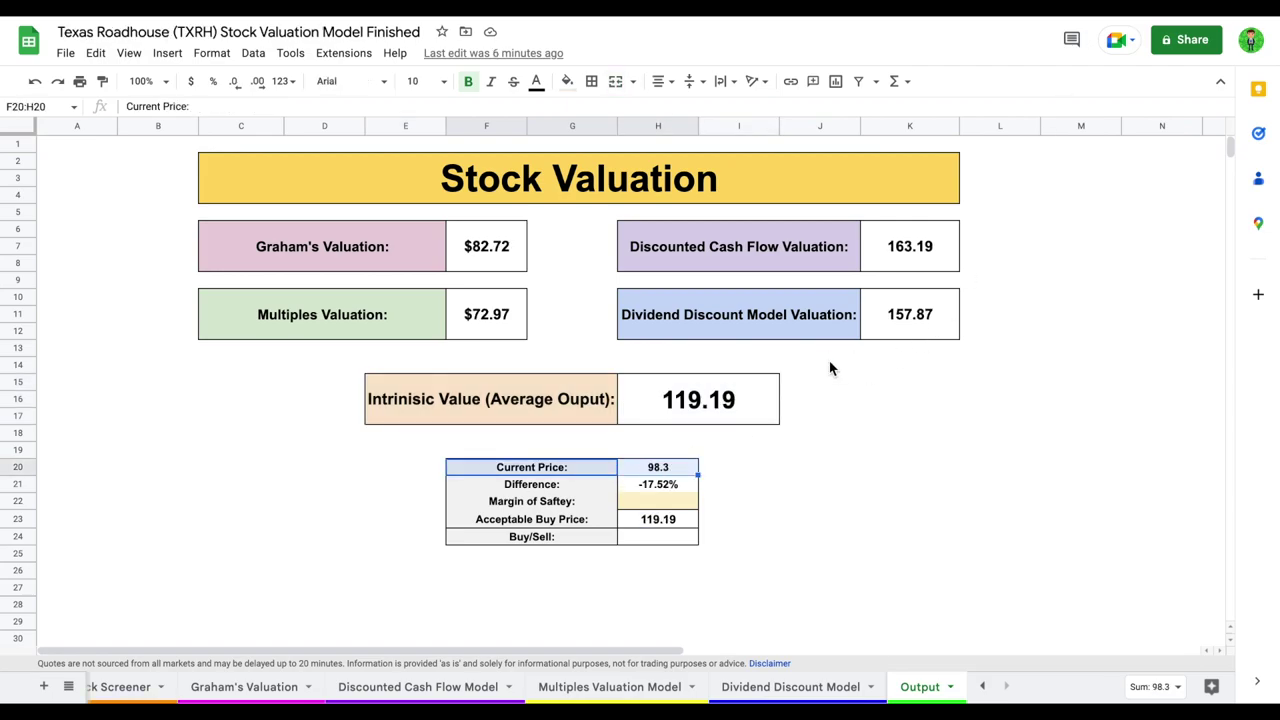
Revisit Texas Roadhouse's Discounted Cash Flow sheet and dividend growth rates, and return to its Output sheet.
left_click(418, 688)
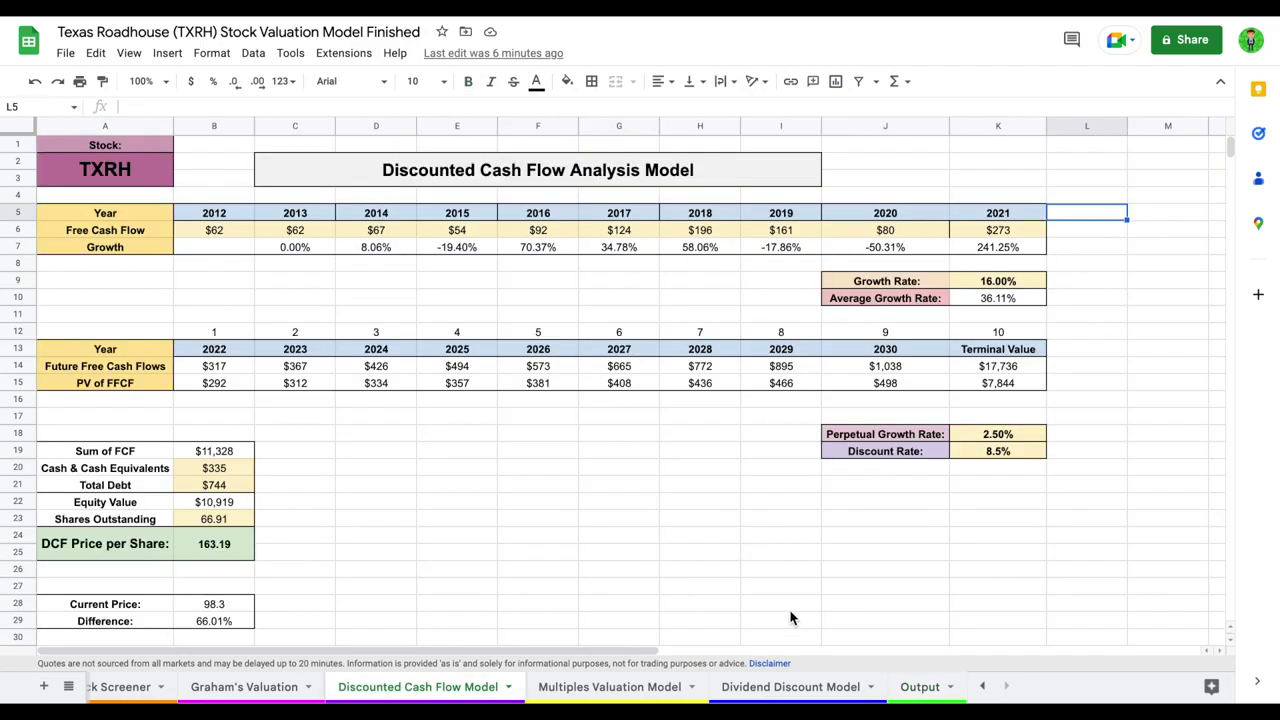
left_click(790, 688)
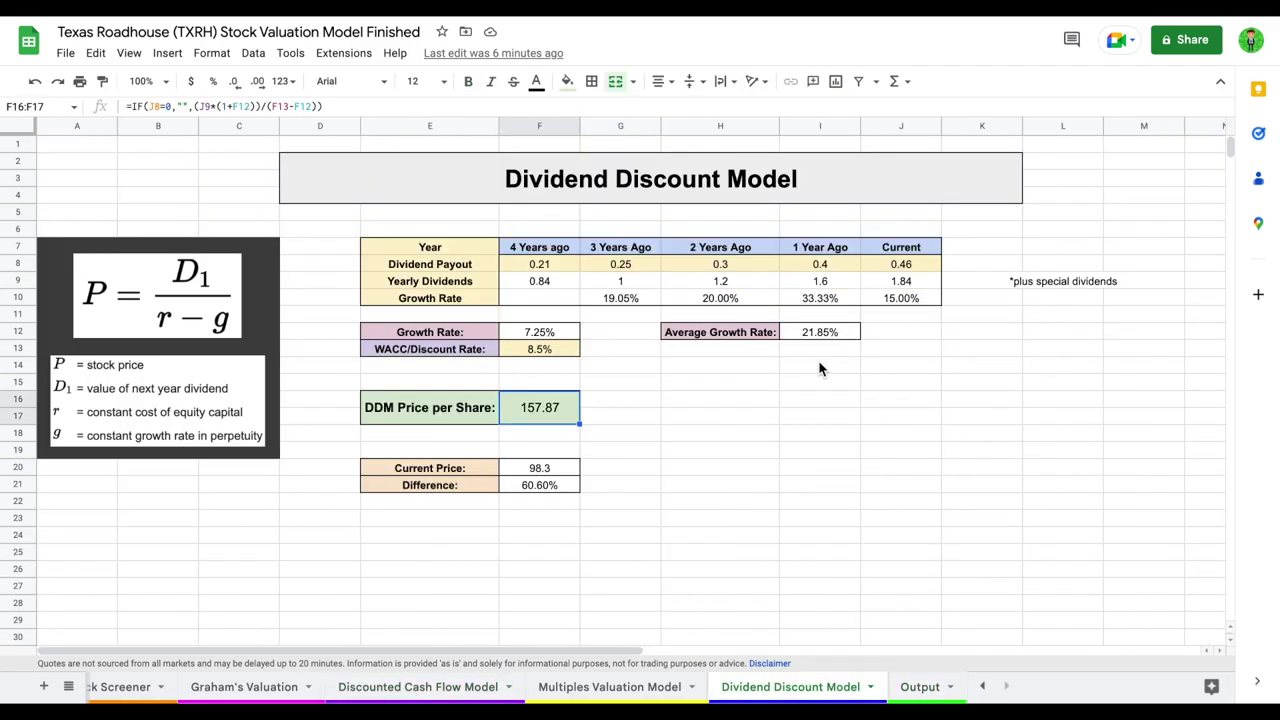
left_click_drag(640, 300, 884, 300)
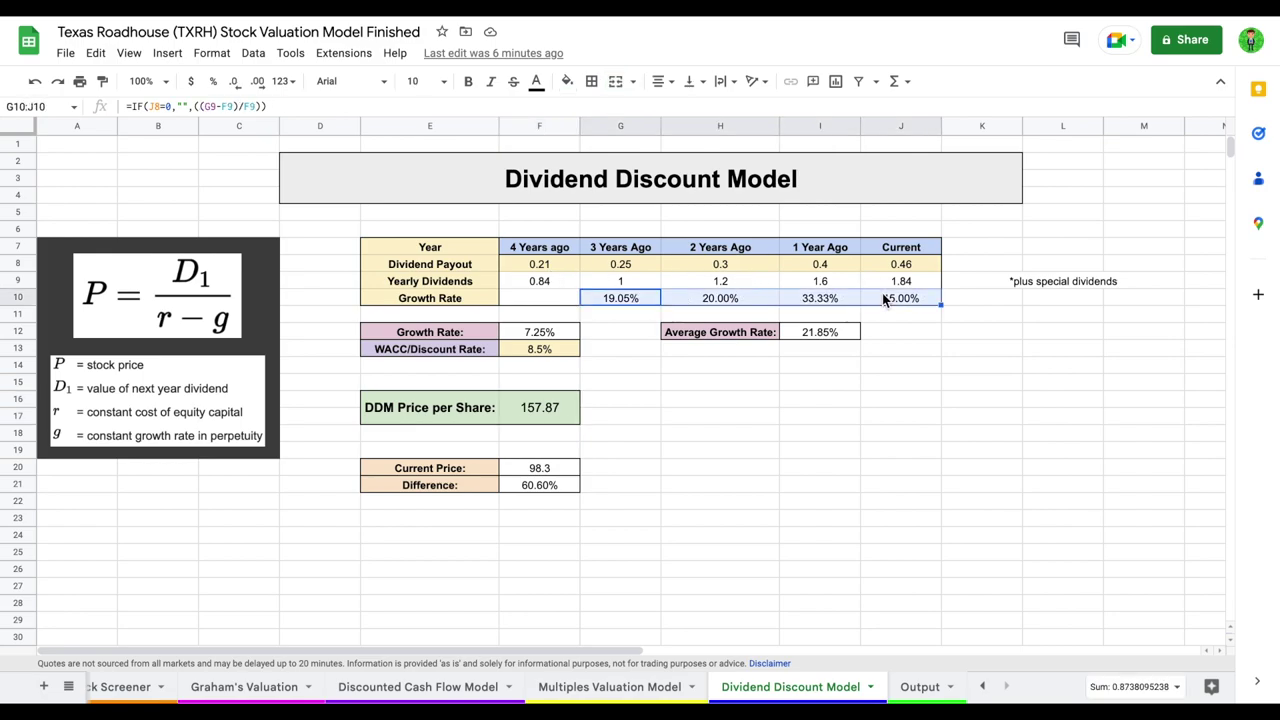
left_click(917, 688)
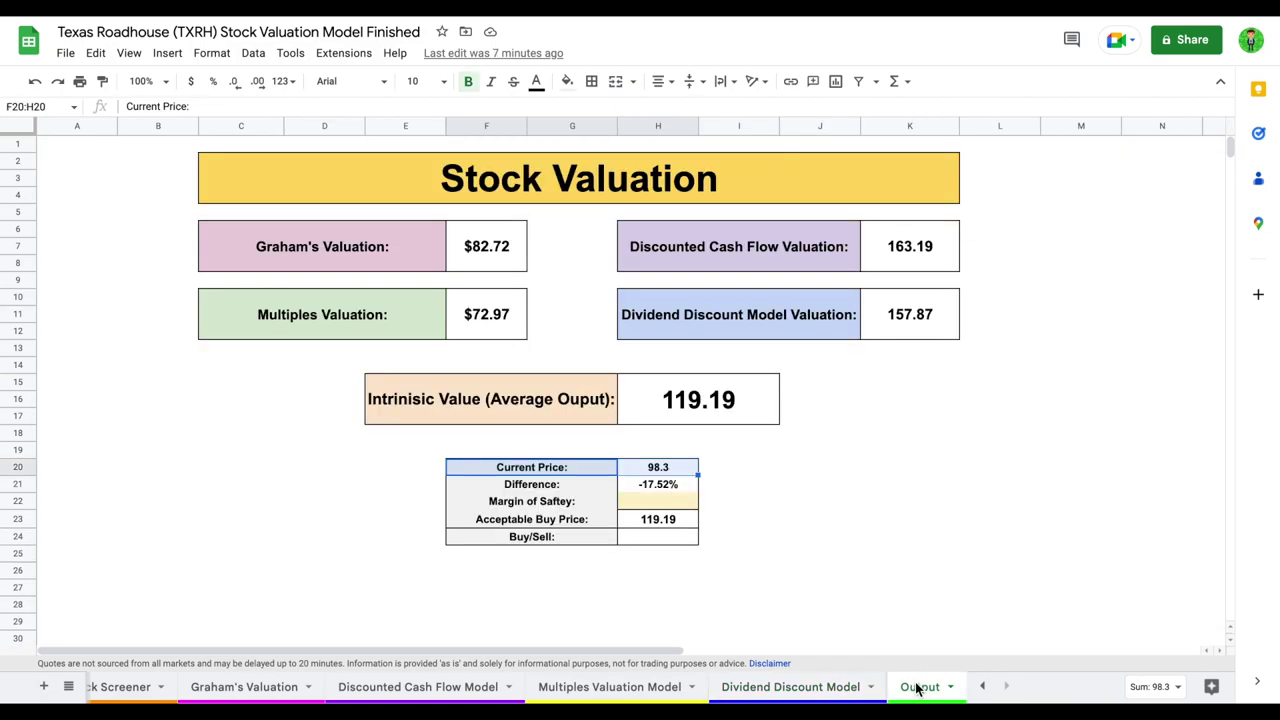
left_click(928, 470)
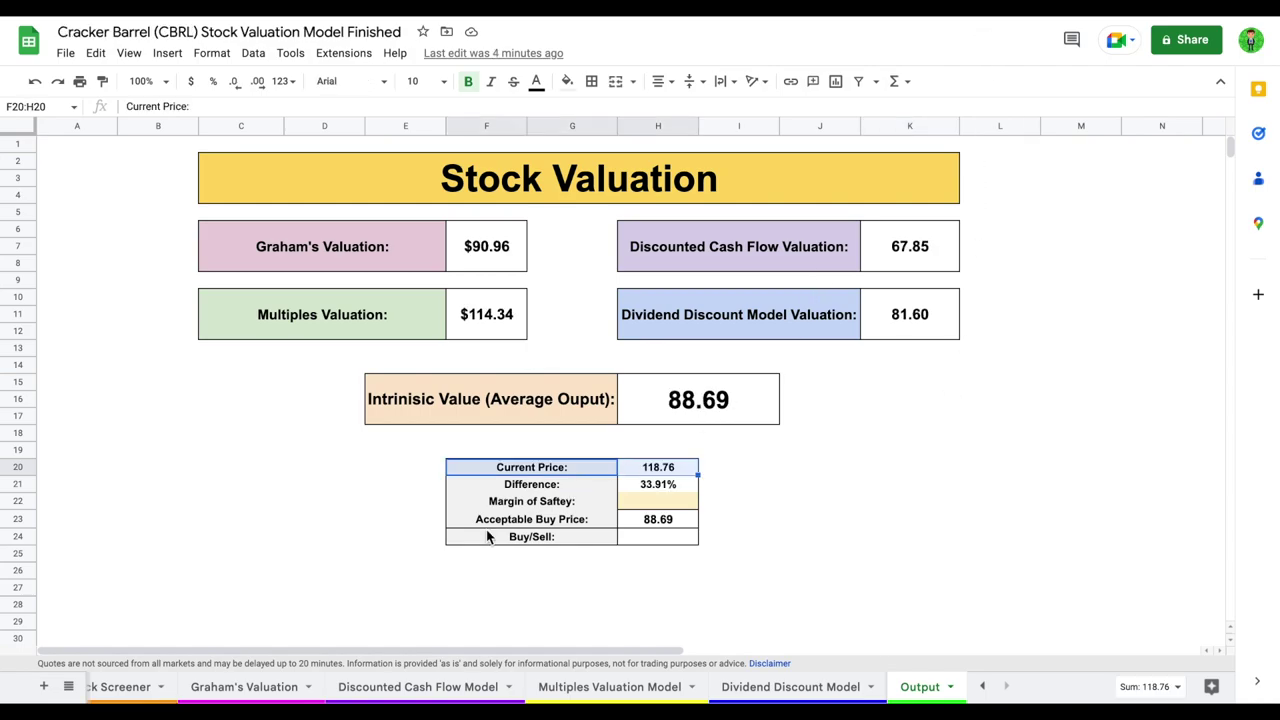
Open Cracker Barrel's Stock Screener sheet to review its dividend data.
left_click(123, 686)
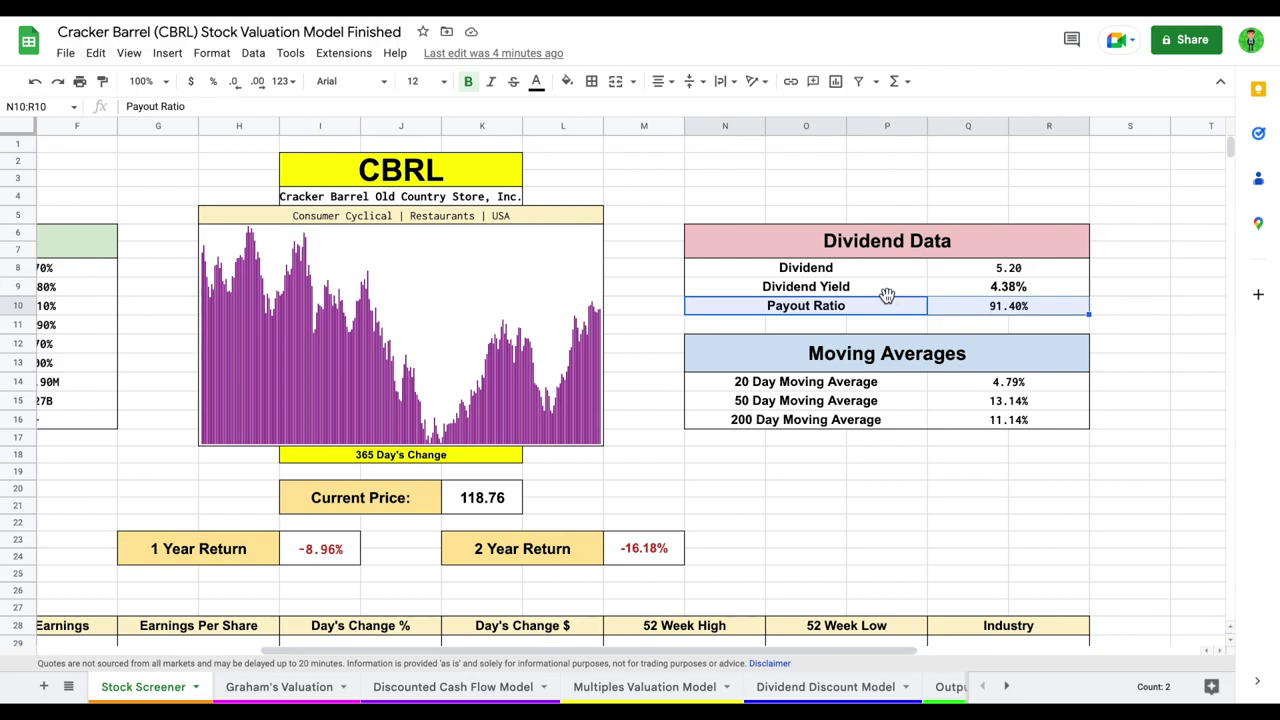